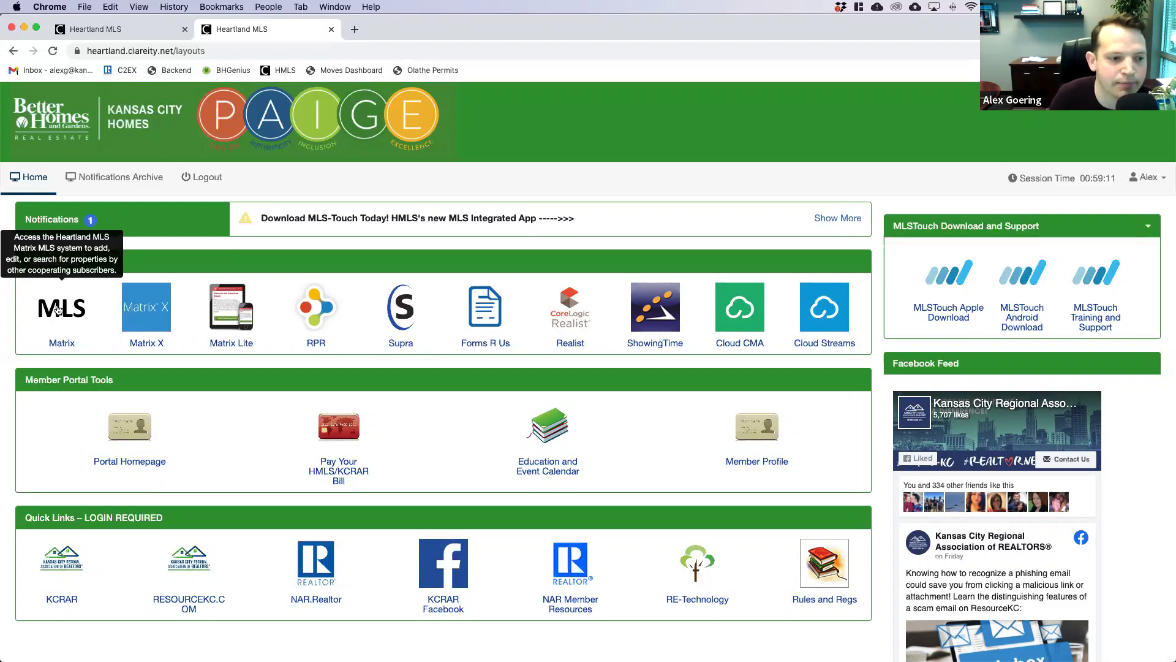
Step: Launch Matrix X from the Heartland MLS portal and go to My Listings
click(158, 316)
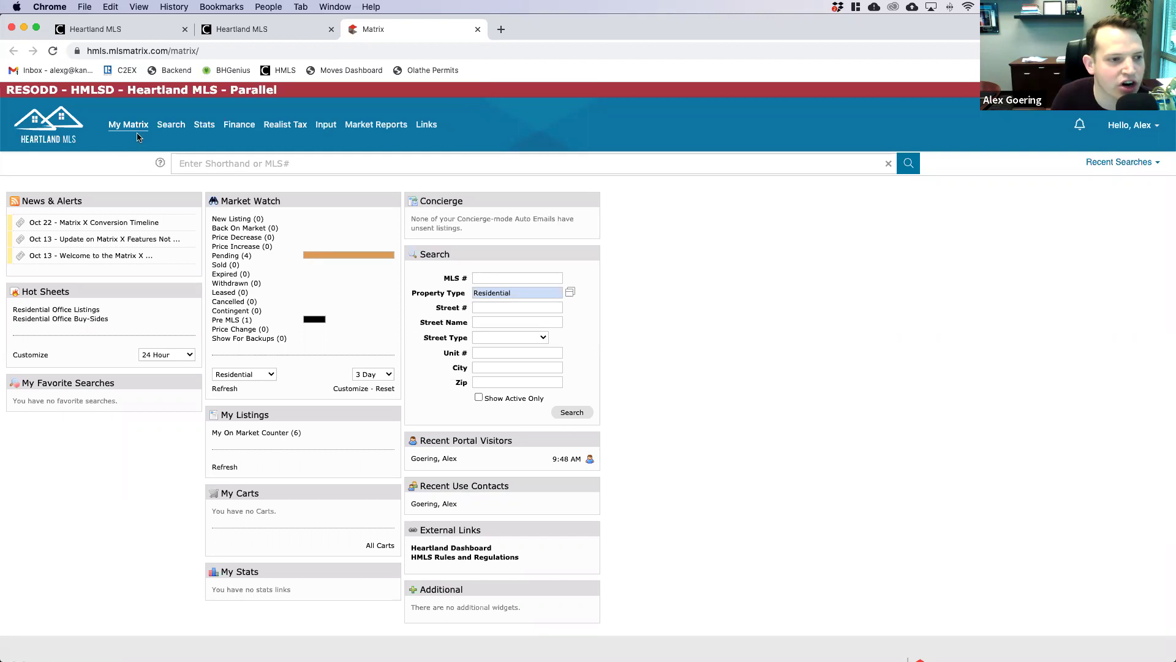
mouse_move(134, 129)
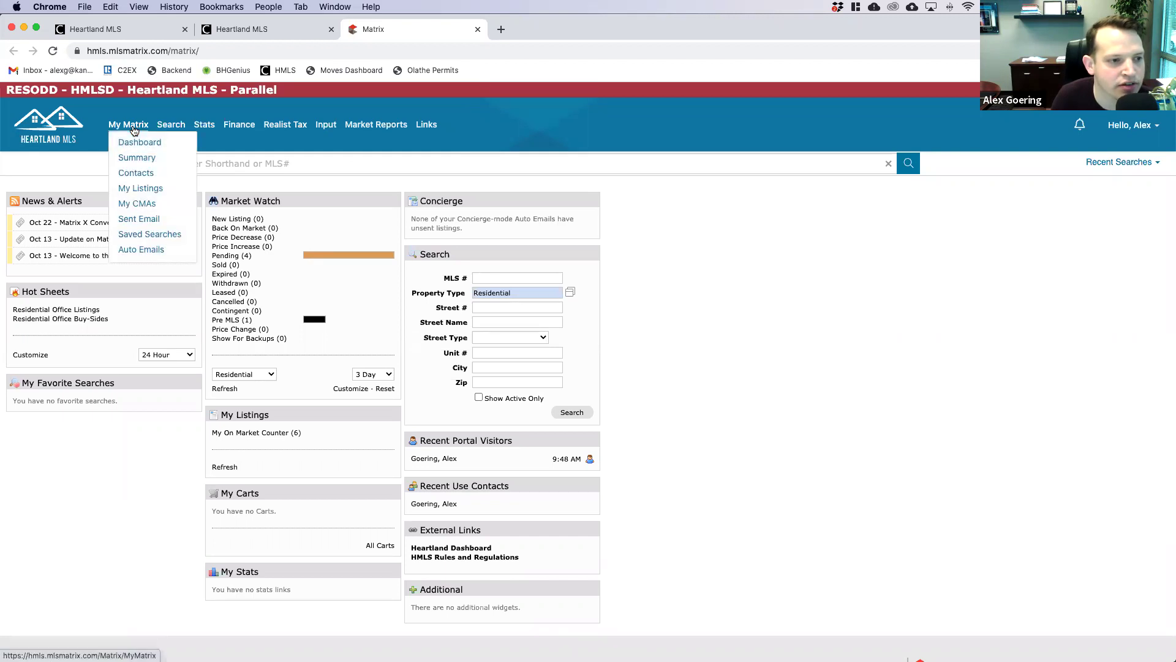
click(140, 187)
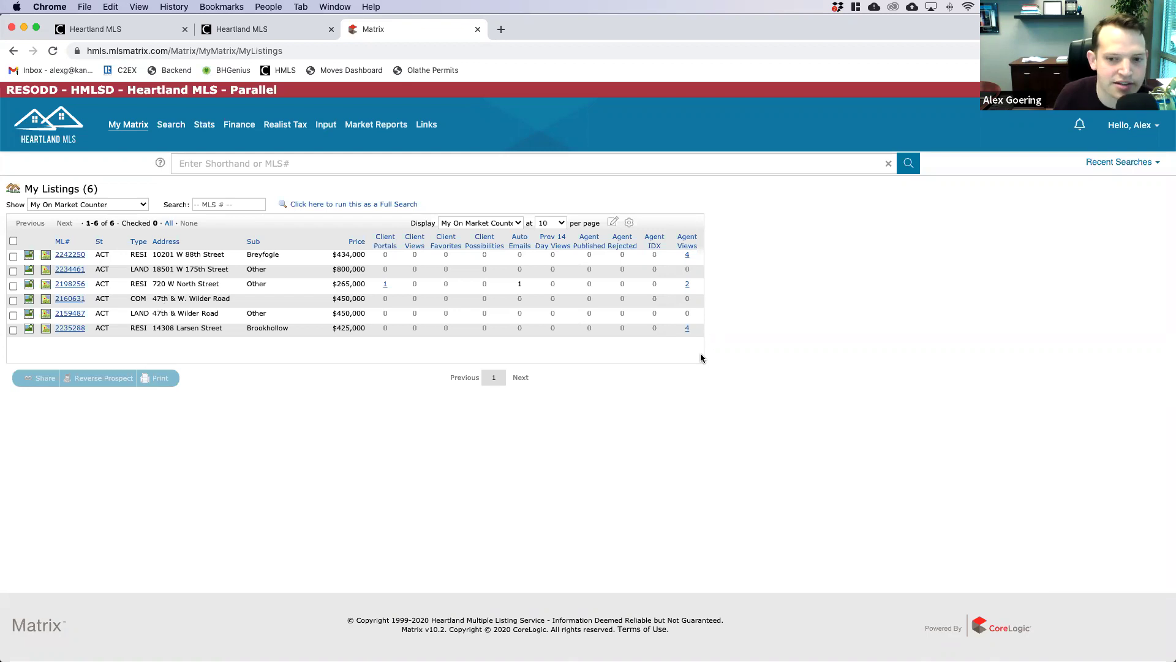
Step: Review the agent views history of the Breyfogle listing with the time frame set to Past 3 Months, and close it
click(688, 256)
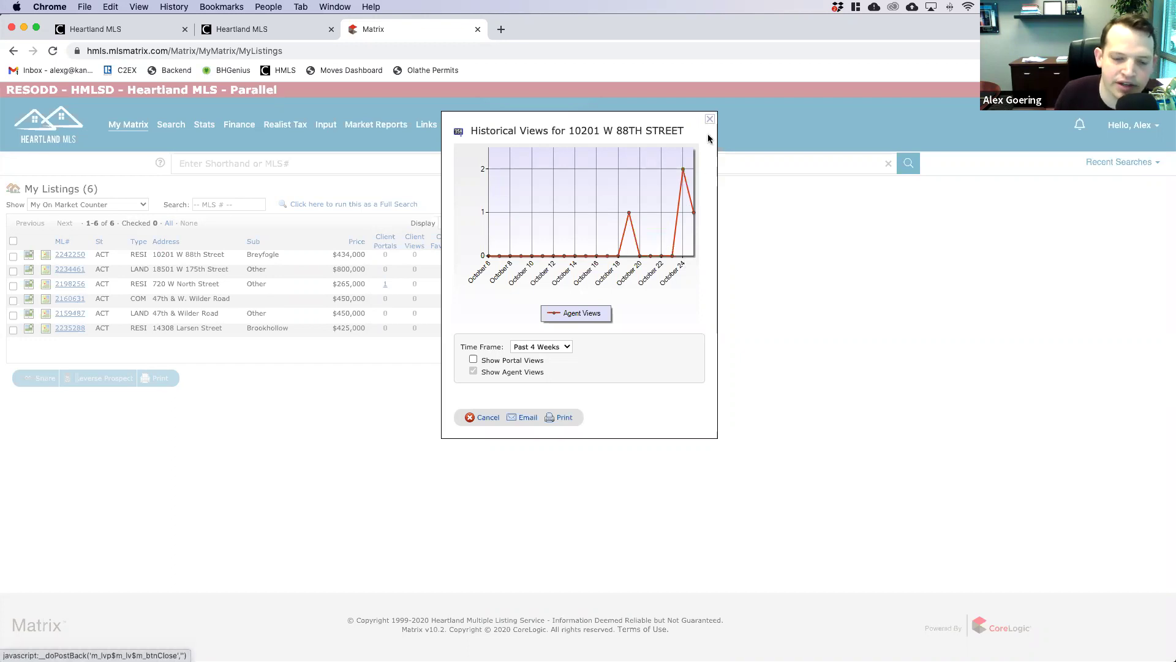
click(568, 348)
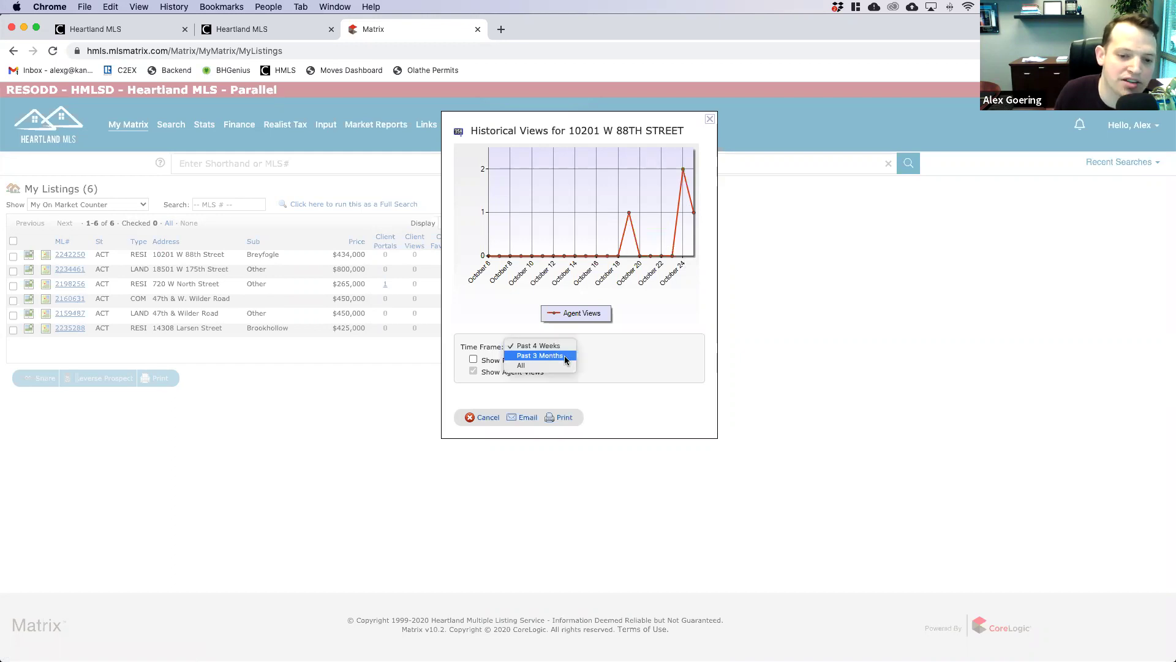
click(564, 356)
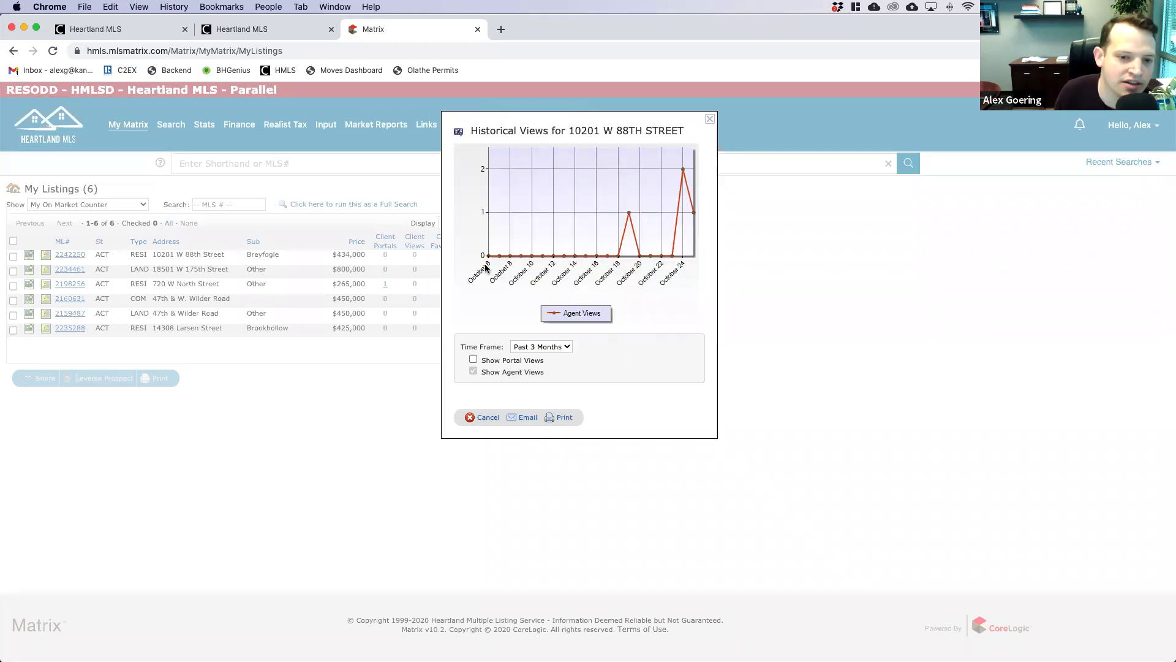
click(708, 120)
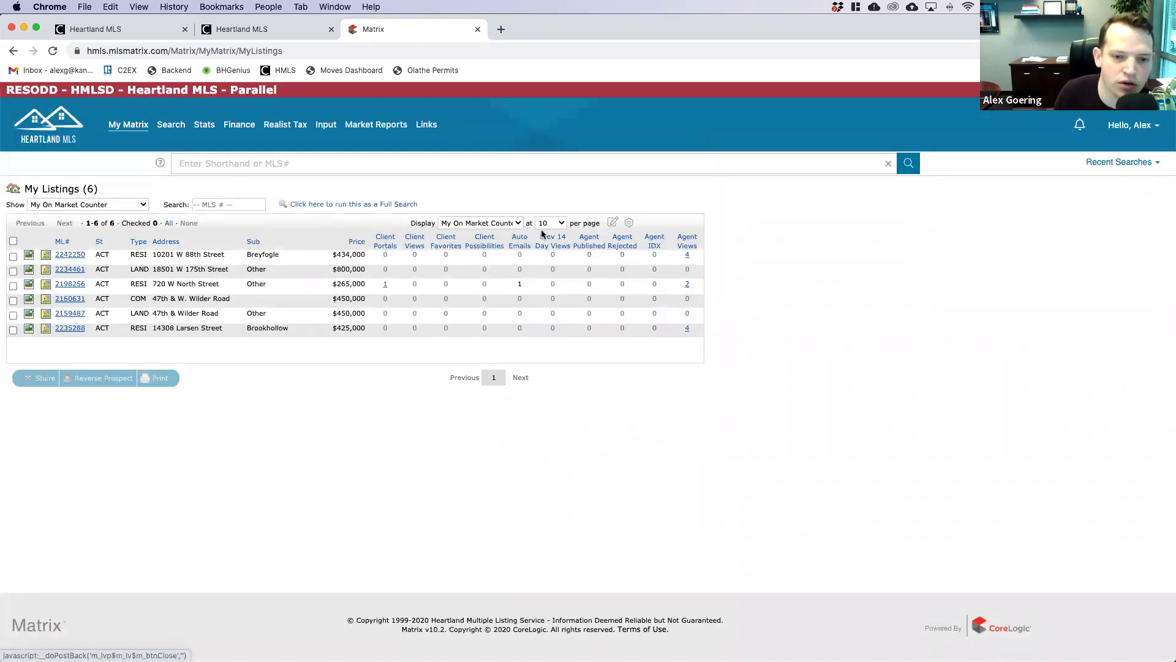
Step: Review the client portal views history of the $265,000 listing with agent views also shown, and close it
click(385, 287)
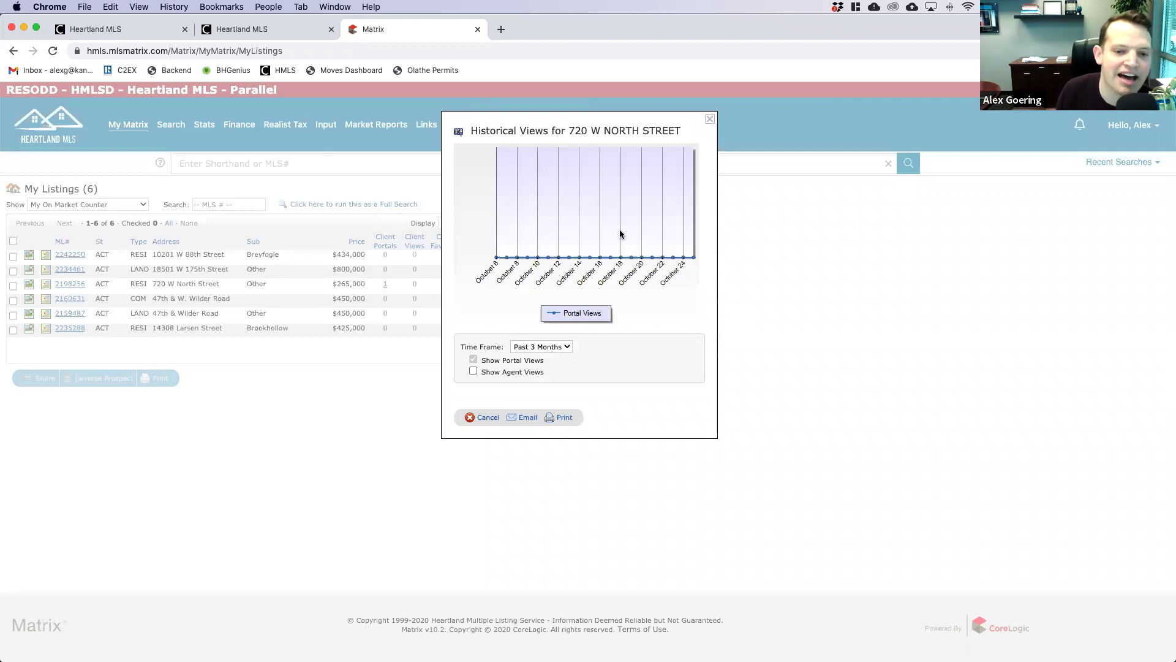
click(473, 371)
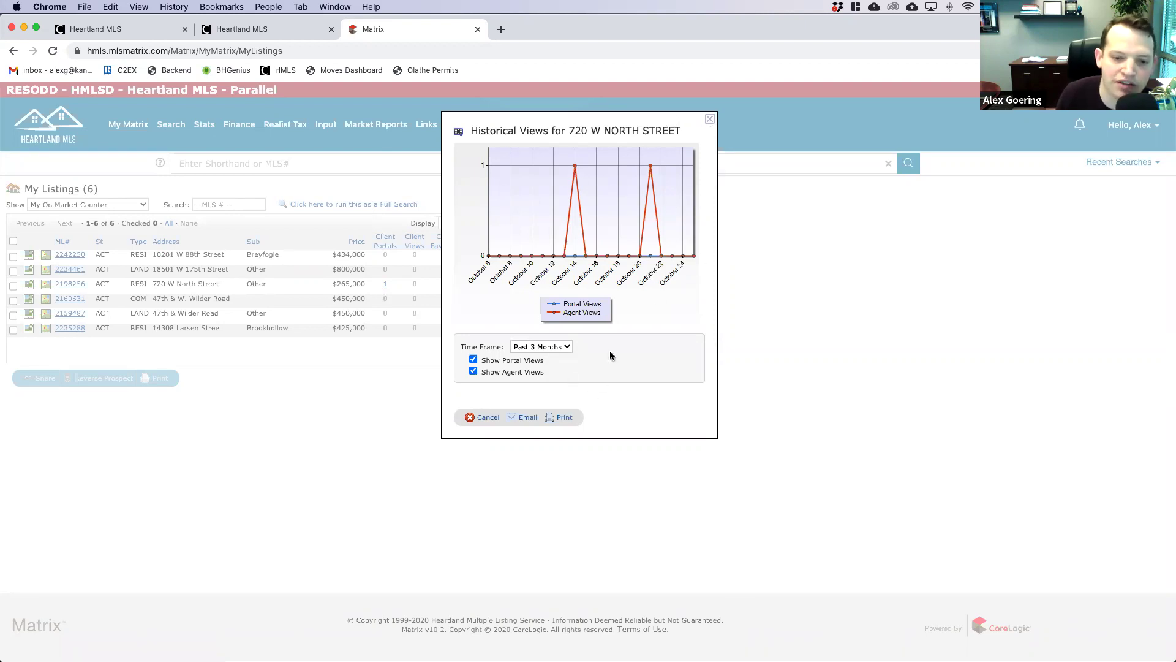
click(710, 118)
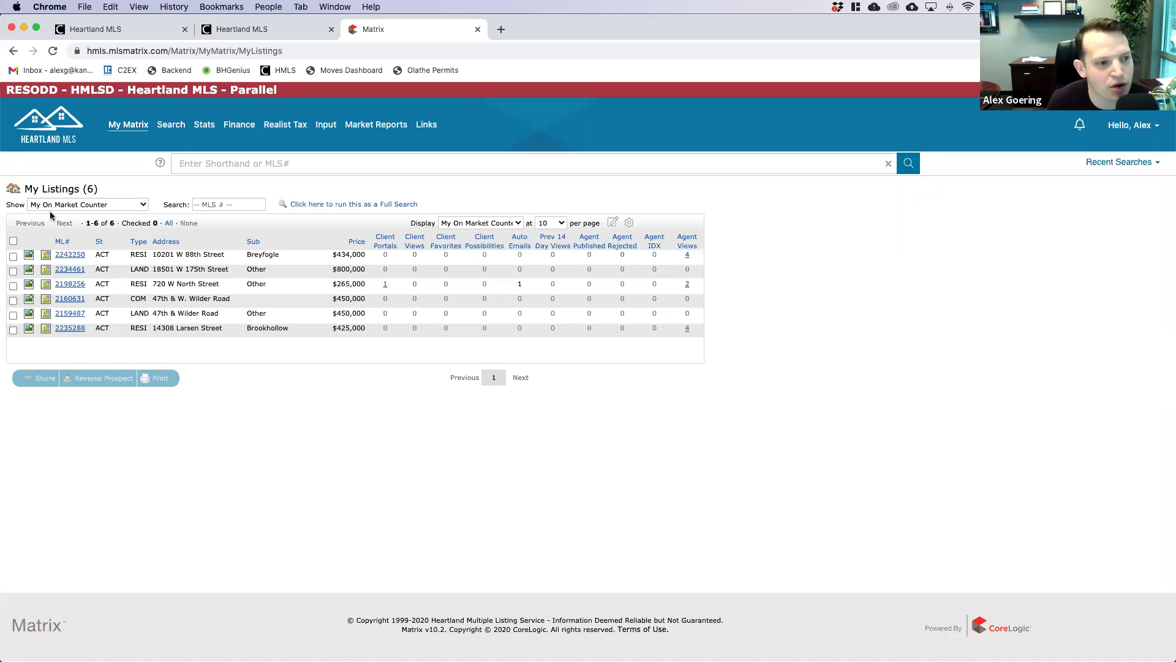
Step: Show only My On Mkt Residential Listings and open the full record of the Breyfogle listing
click(146, 209)
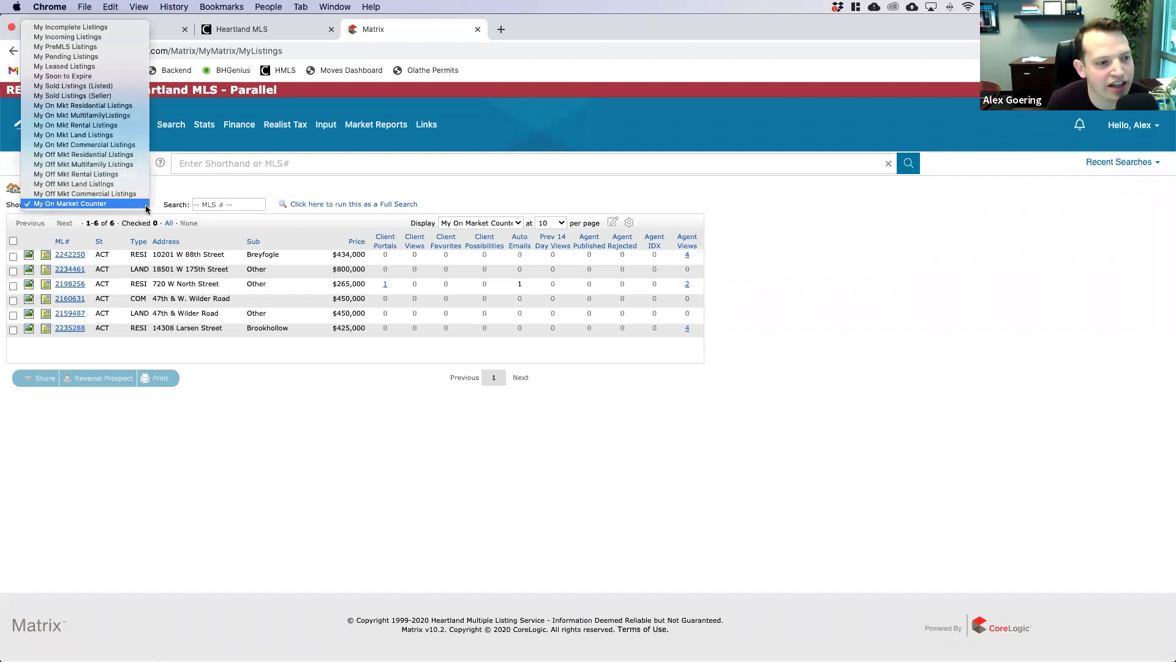
click(131, 107)
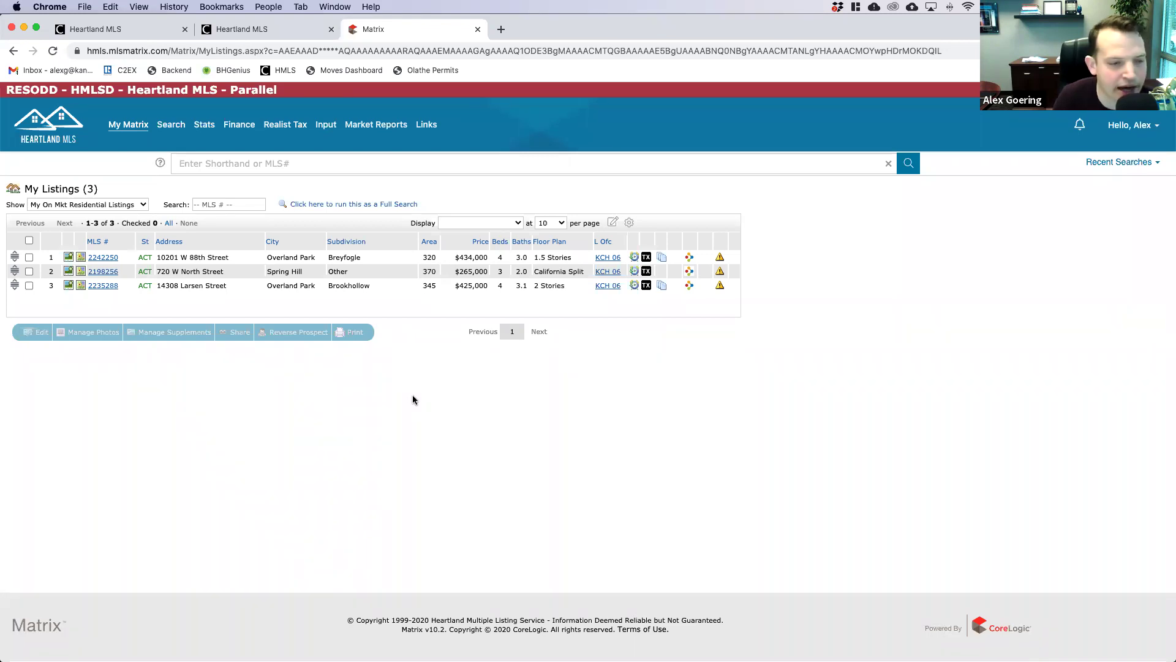
click(104, 258)
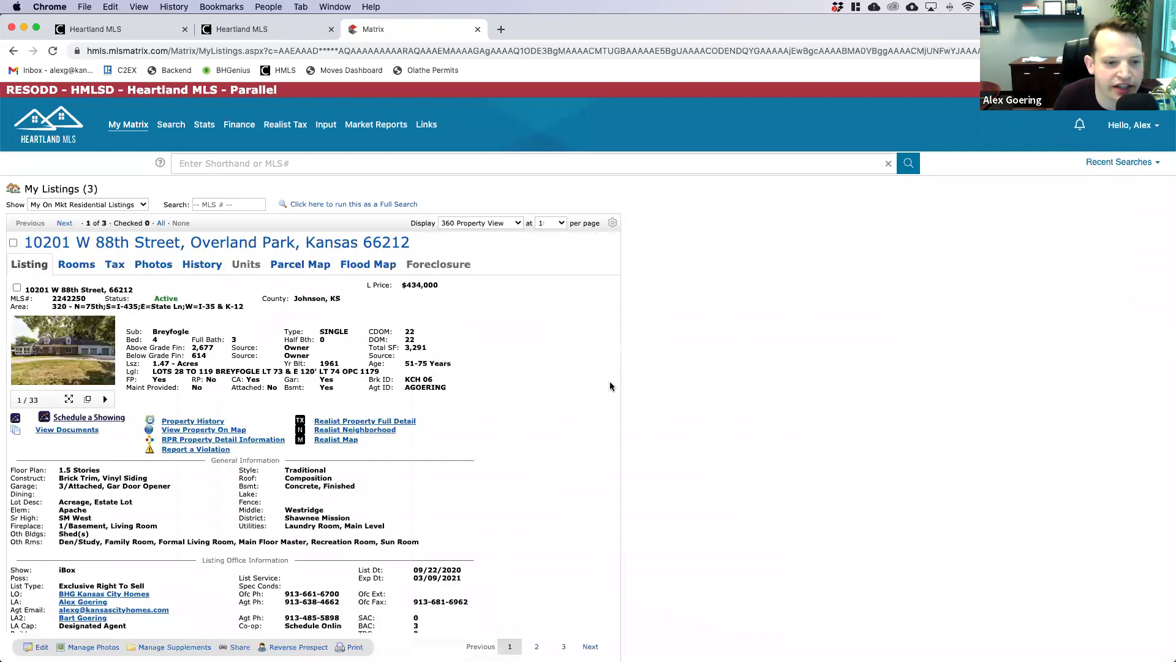
Step: Read through the Breyfogle listing's full details, including general, listing office, remarks, additional, financial and status change information
scroll(645, 416, down, 4)
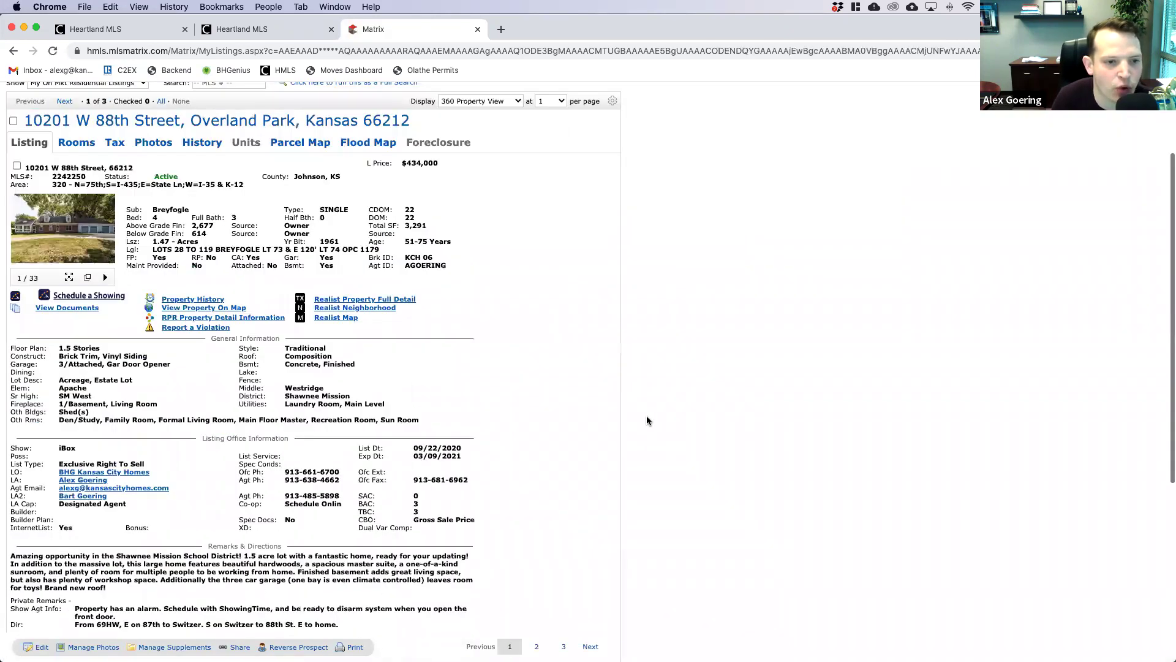
scroll(646, 419, down, 1)
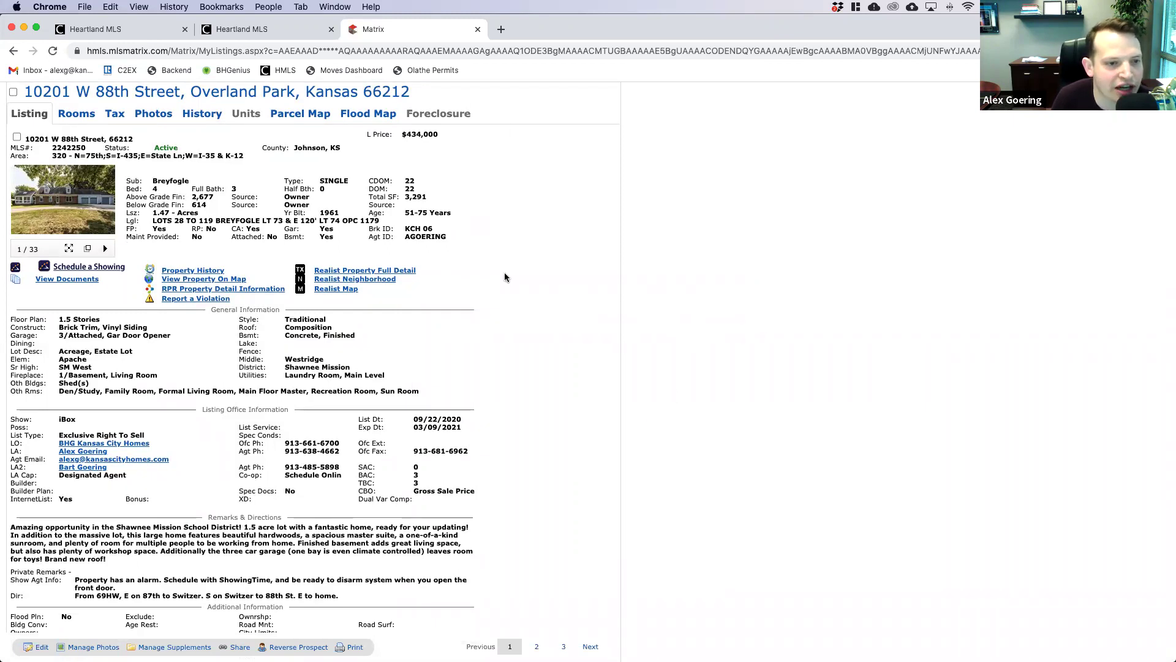
scroll(505, 271, down, 2)
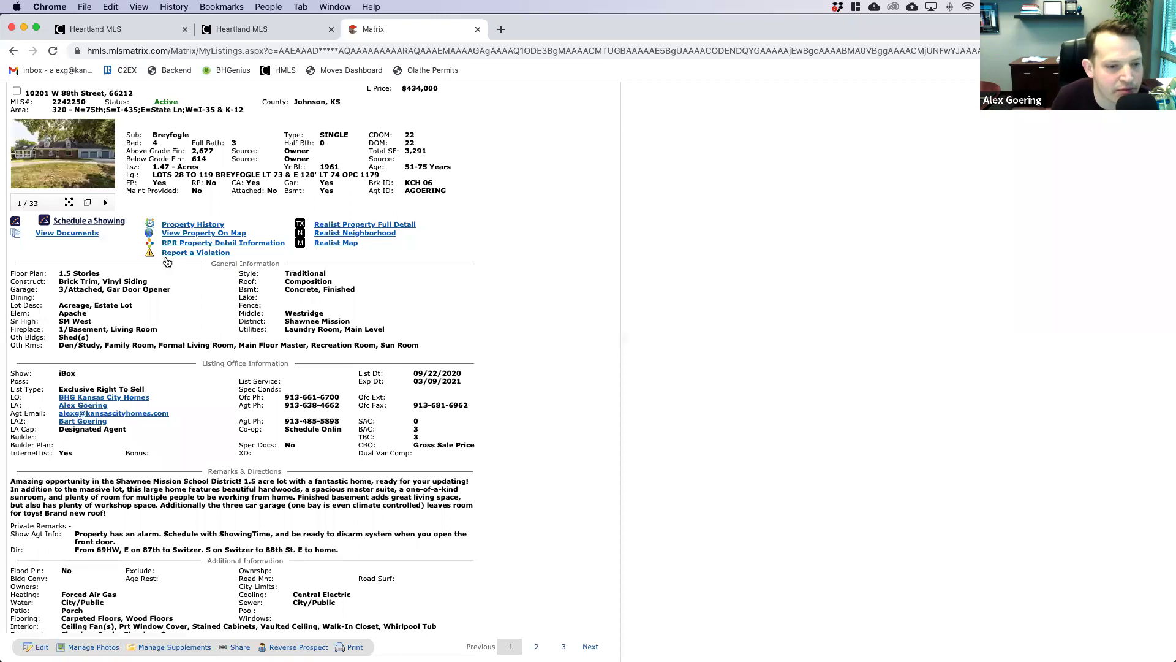
scroll(527, 414, down, 2)
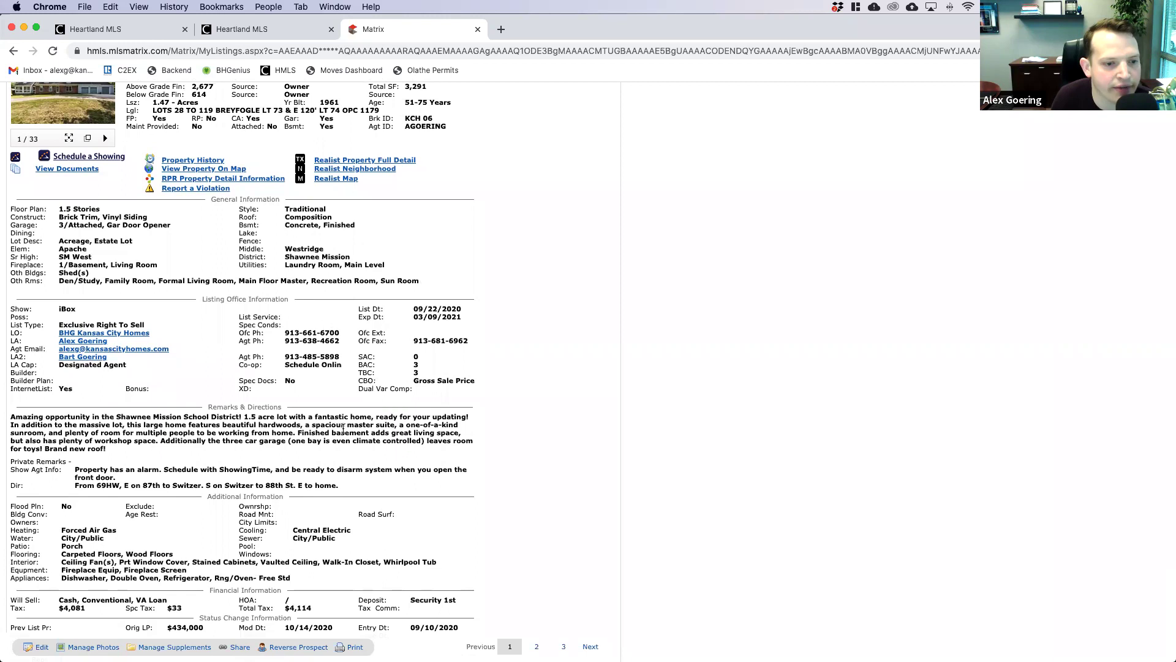
scroll(345, 430, down, 1)
scroll(345, 429, down, 3)
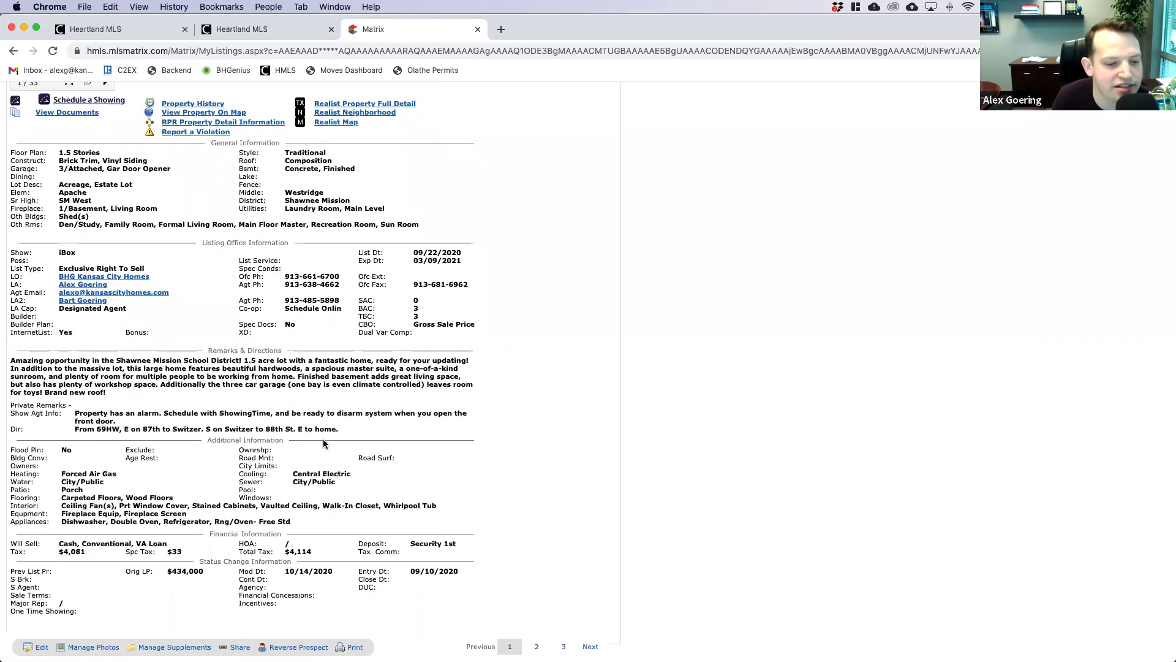
scroll(322, 439, down, 3)
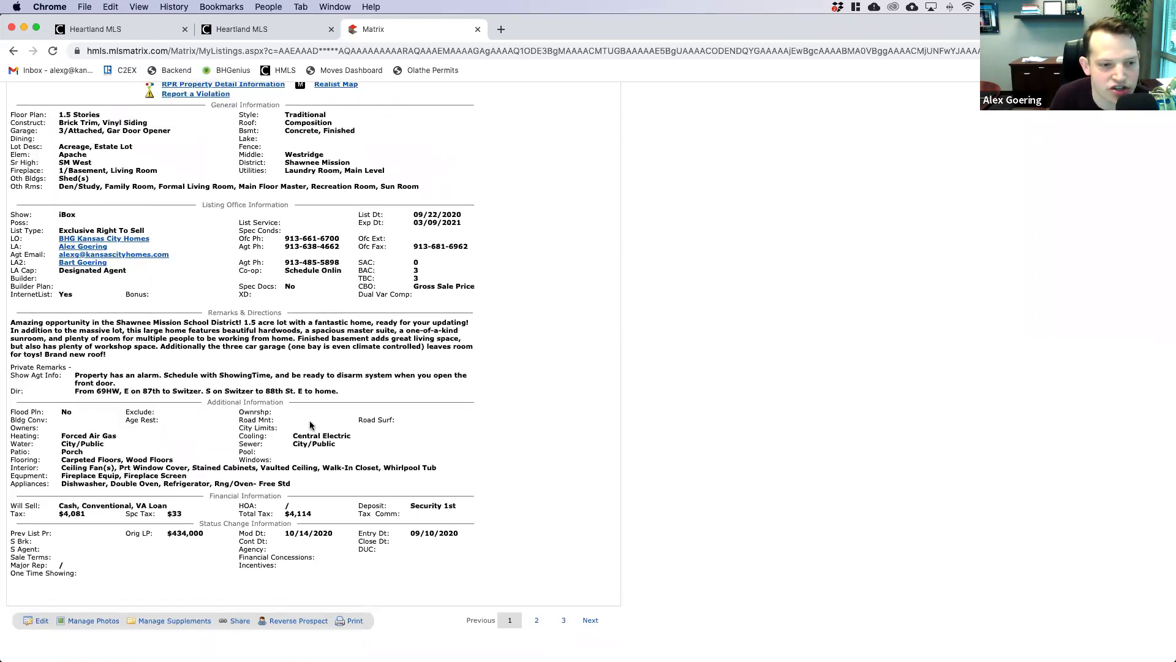
scroll(288, 398, up, 15)
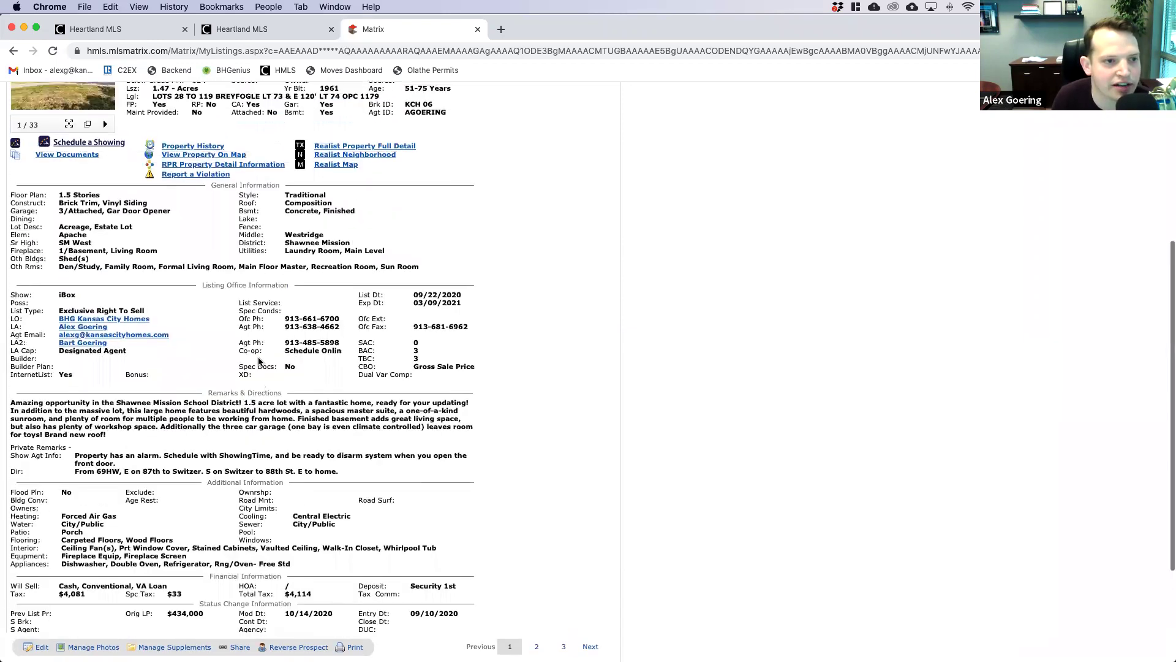
scroll(259, 362, up, 5)
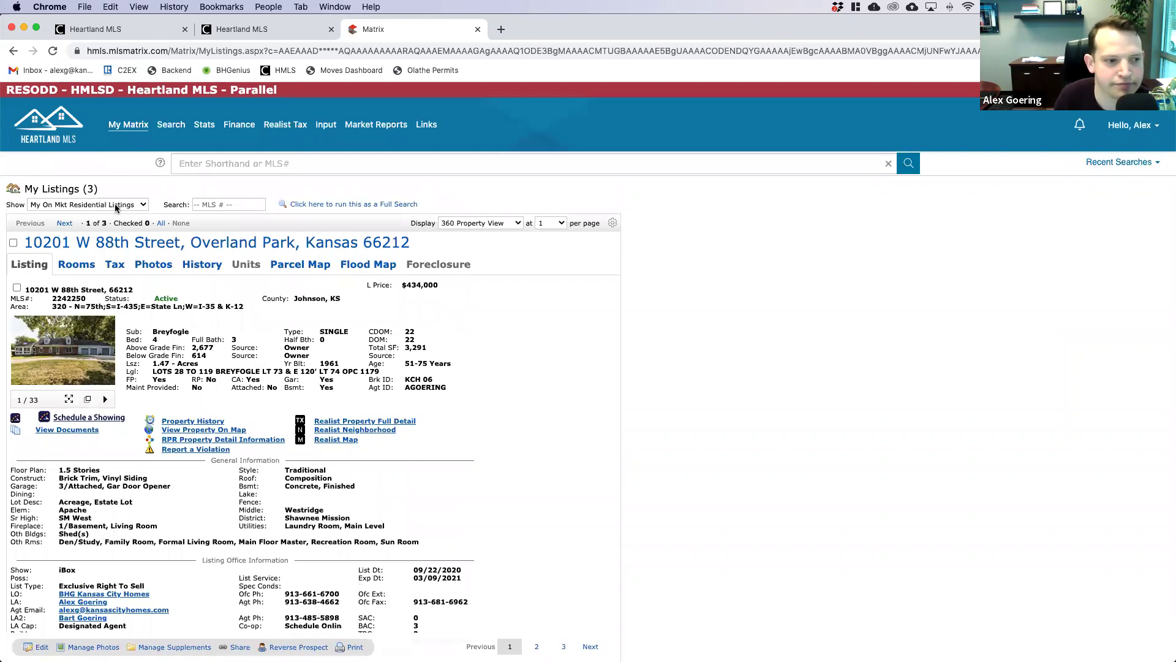
scroll(115, 204, down, 1)
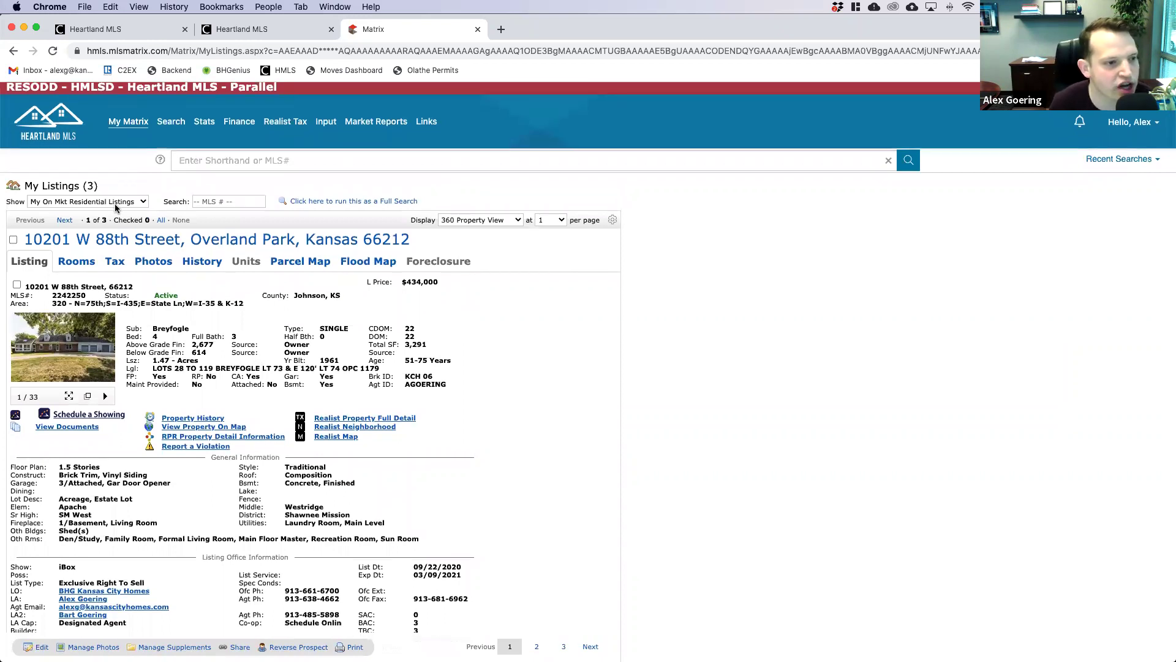
click(115, 202)
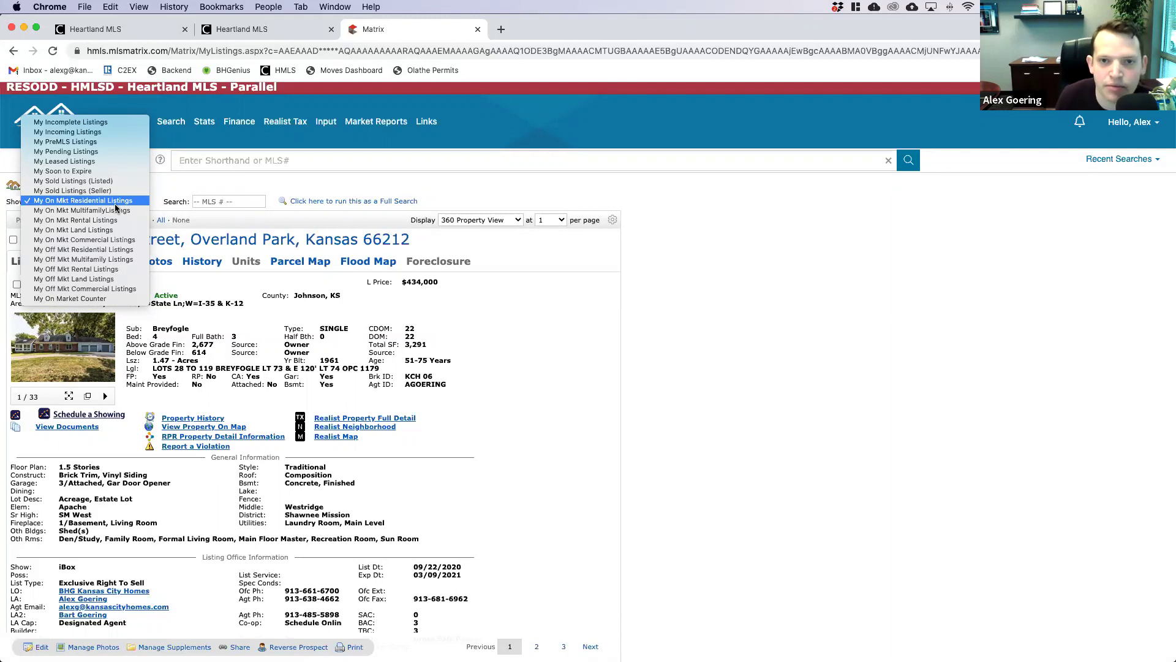
click(264, 179)
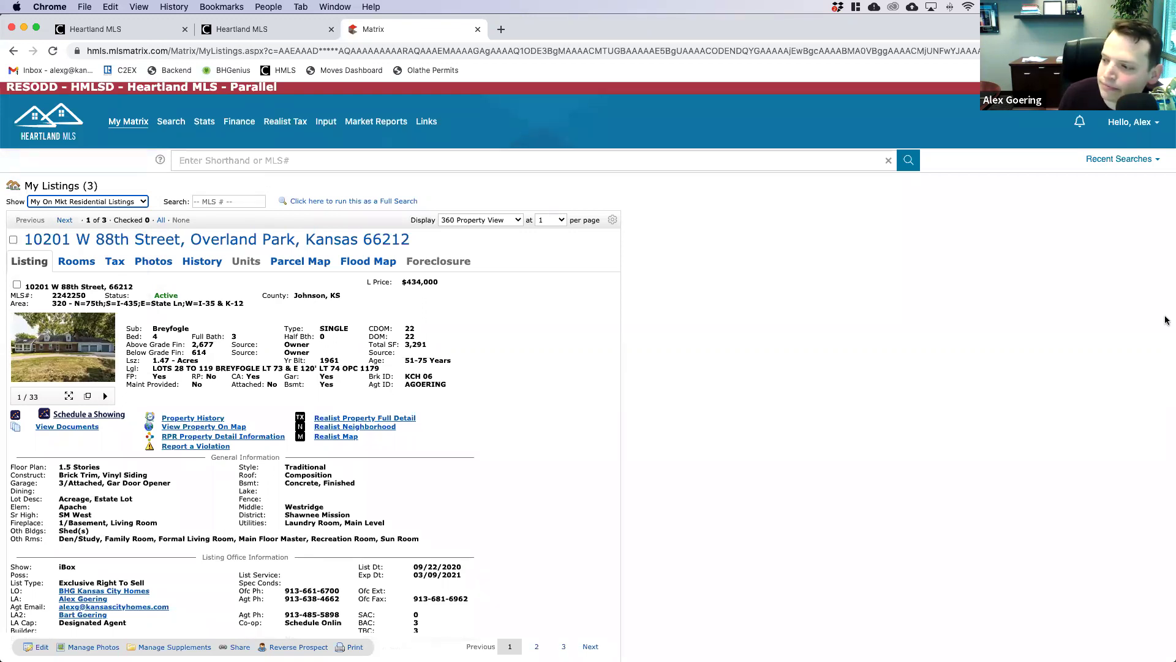
click(808, 394)
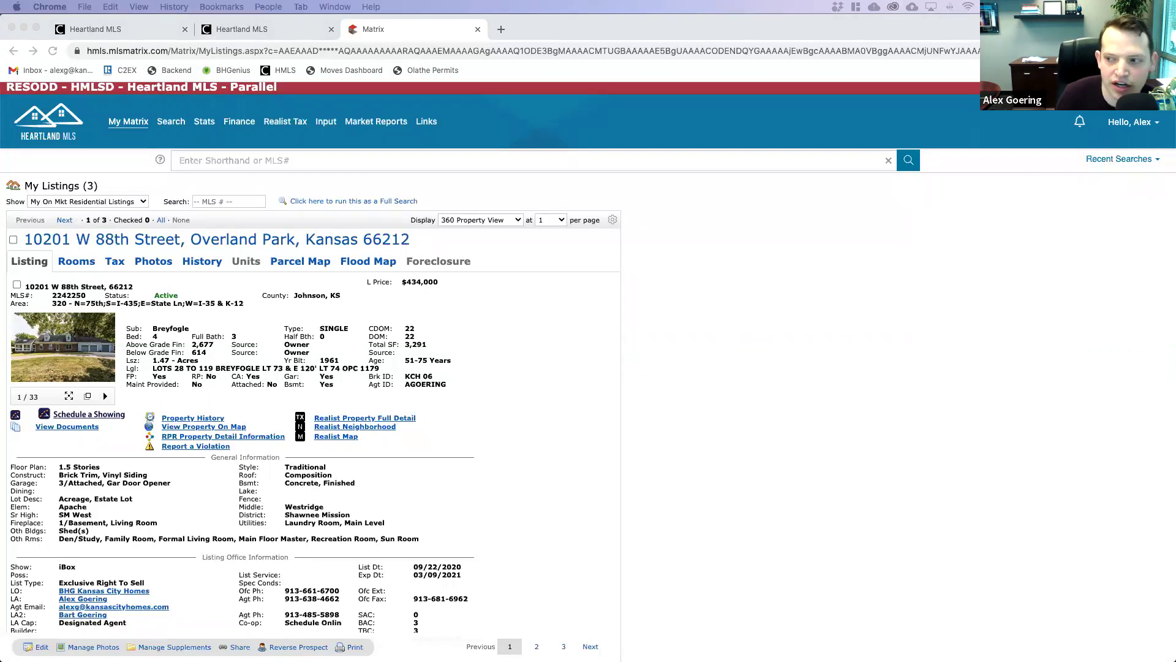
click(689, 283)
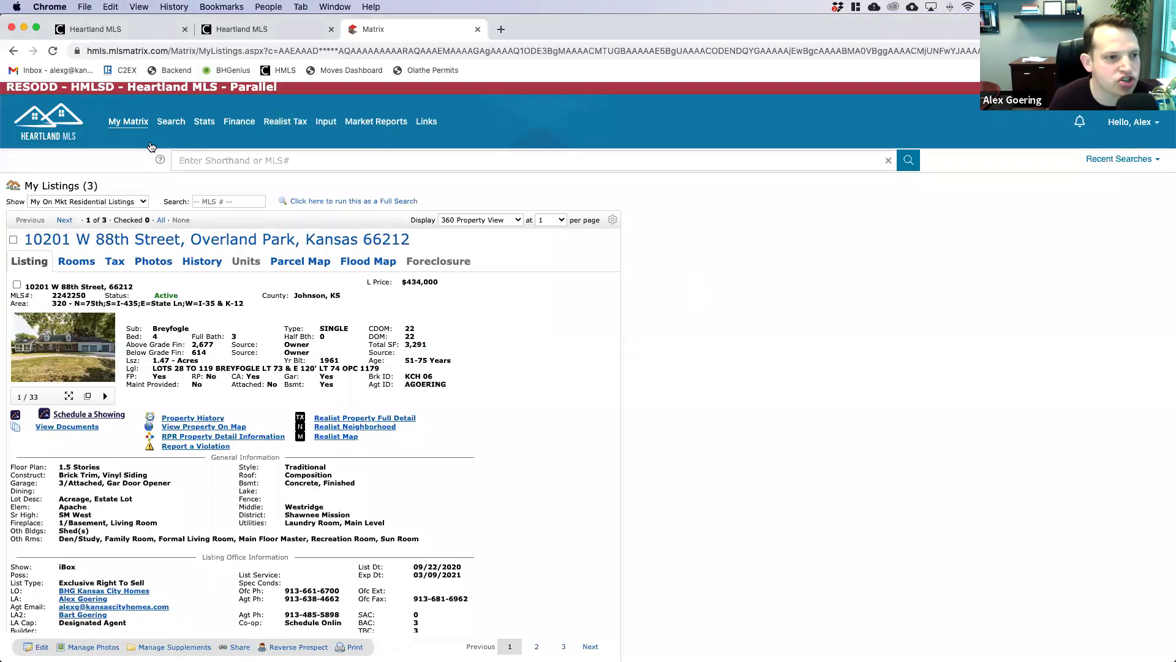
mouse_move(140, 134)
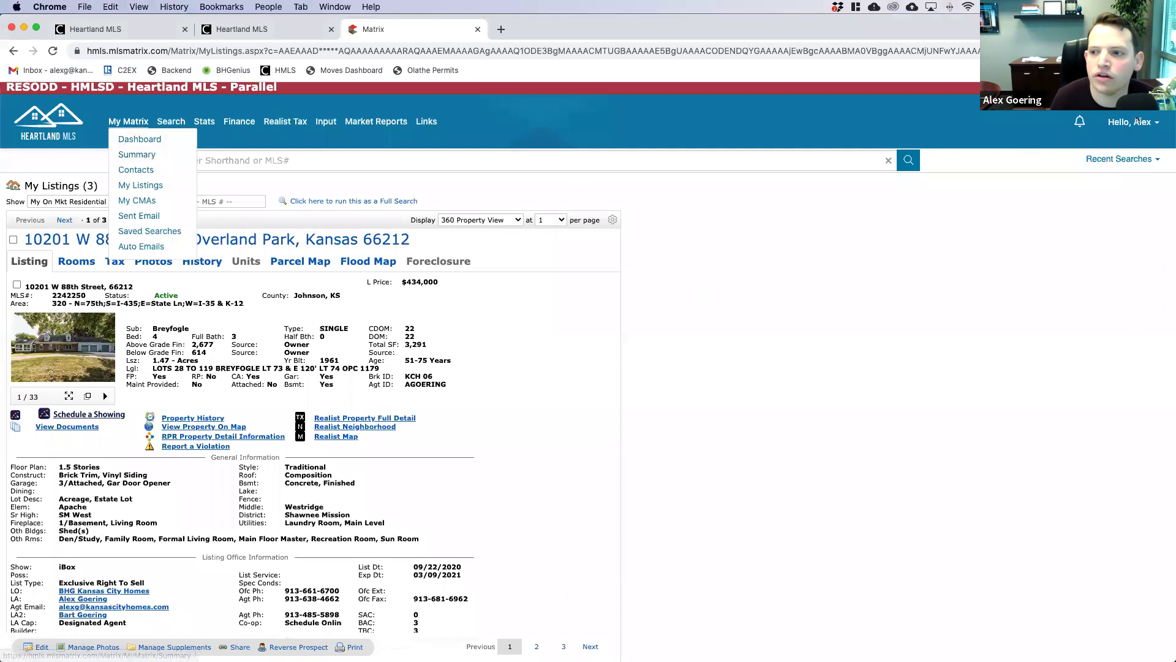
Step: Open the account settings and look over the personal information fields under My Information
mouse_move(1132, 123)
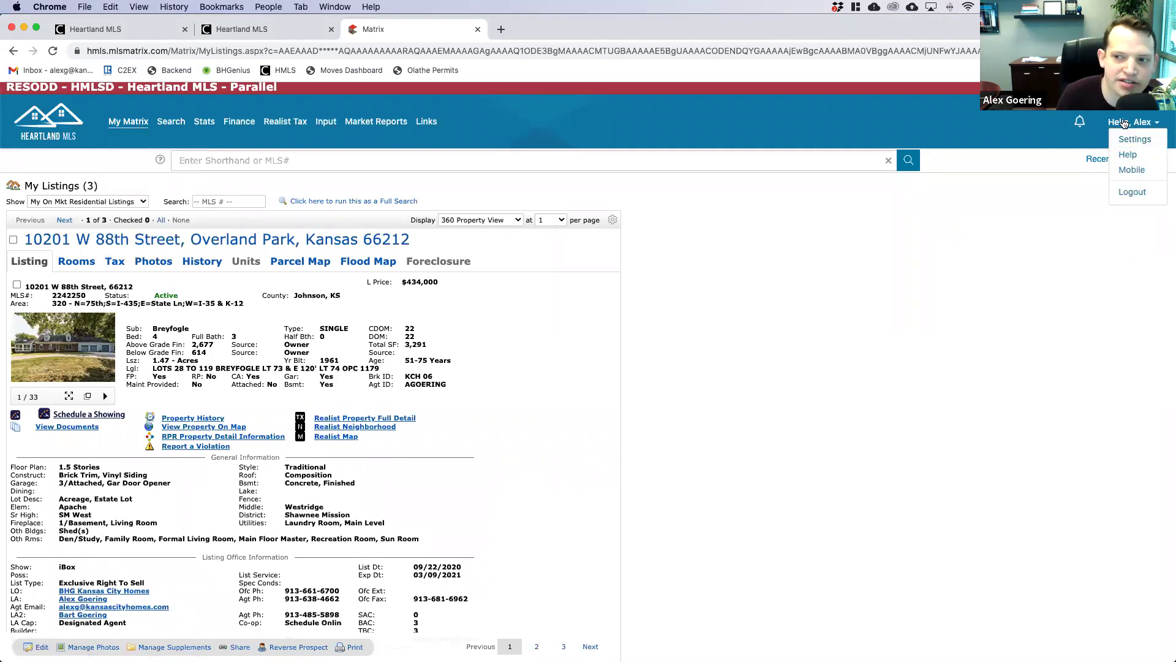
click(1137, 141)
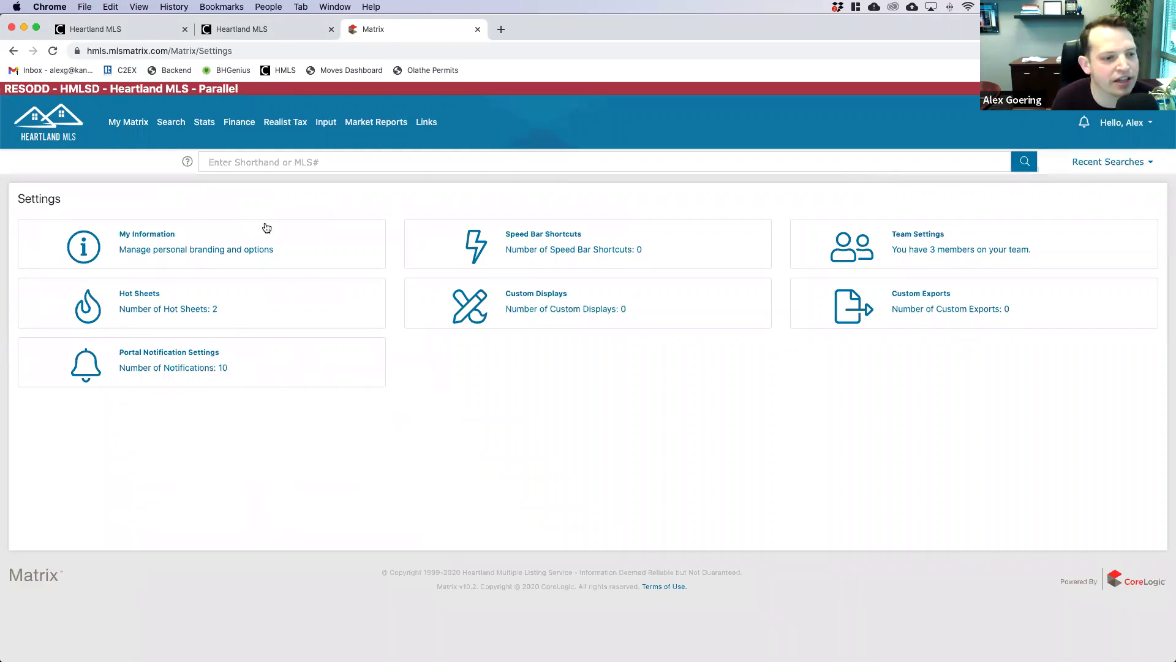
click(156, 243)
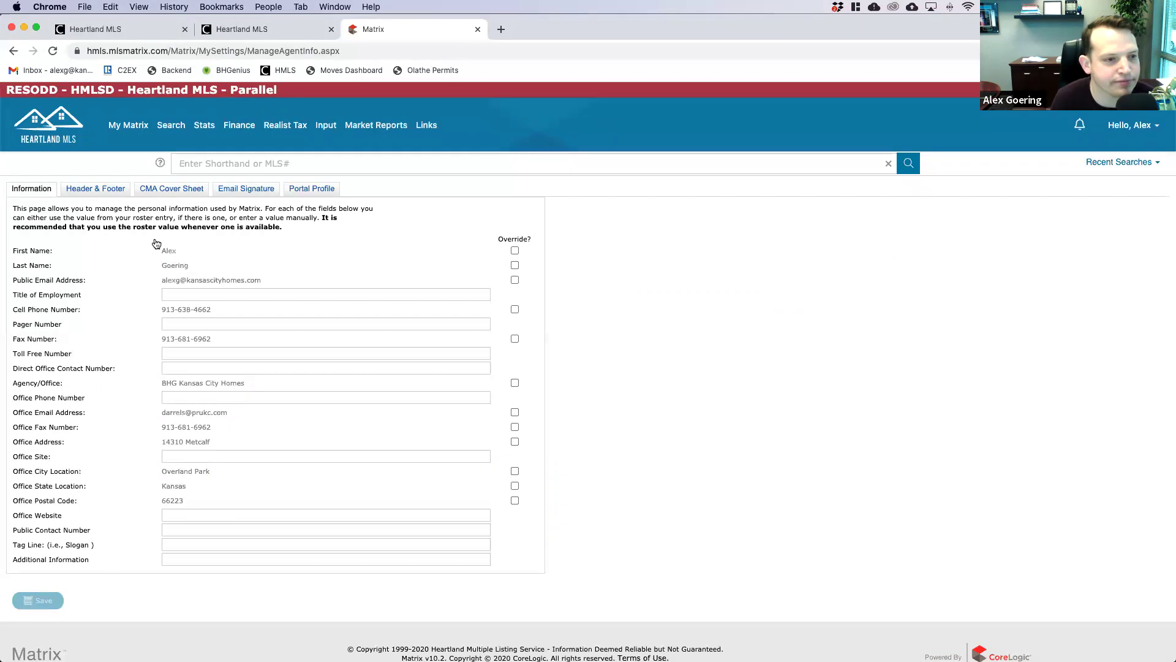
scroll(671, 319, down, 2)
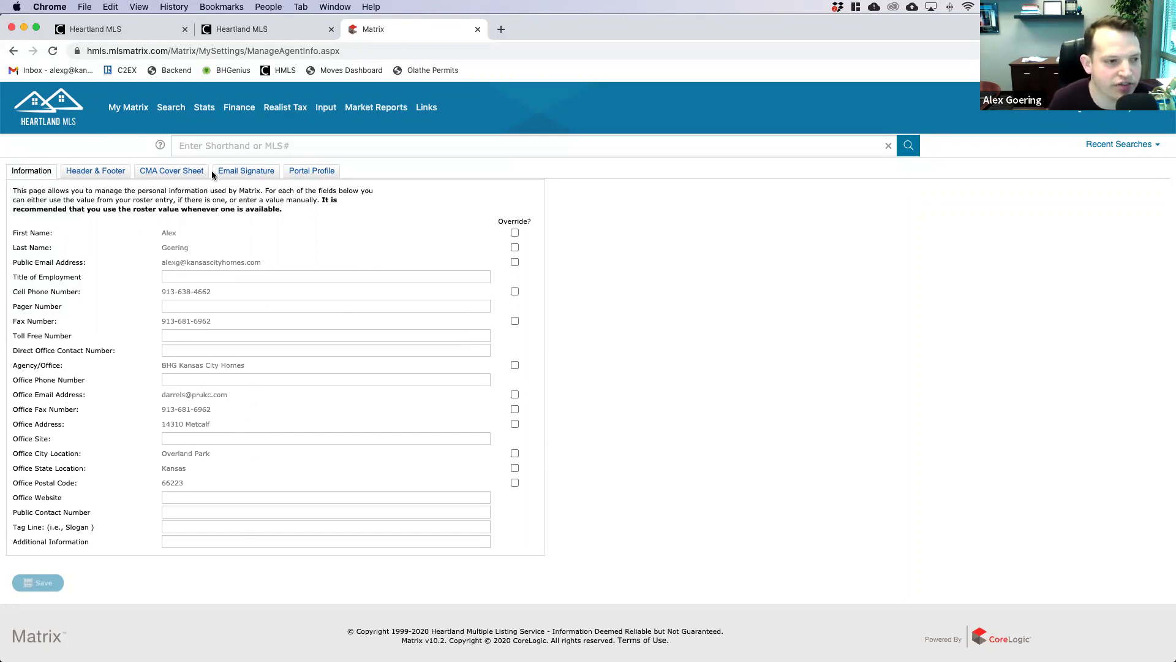
Step: Open the Header & Footer settings and look over the current portal header, photo, branding and color options
click(117, 177)
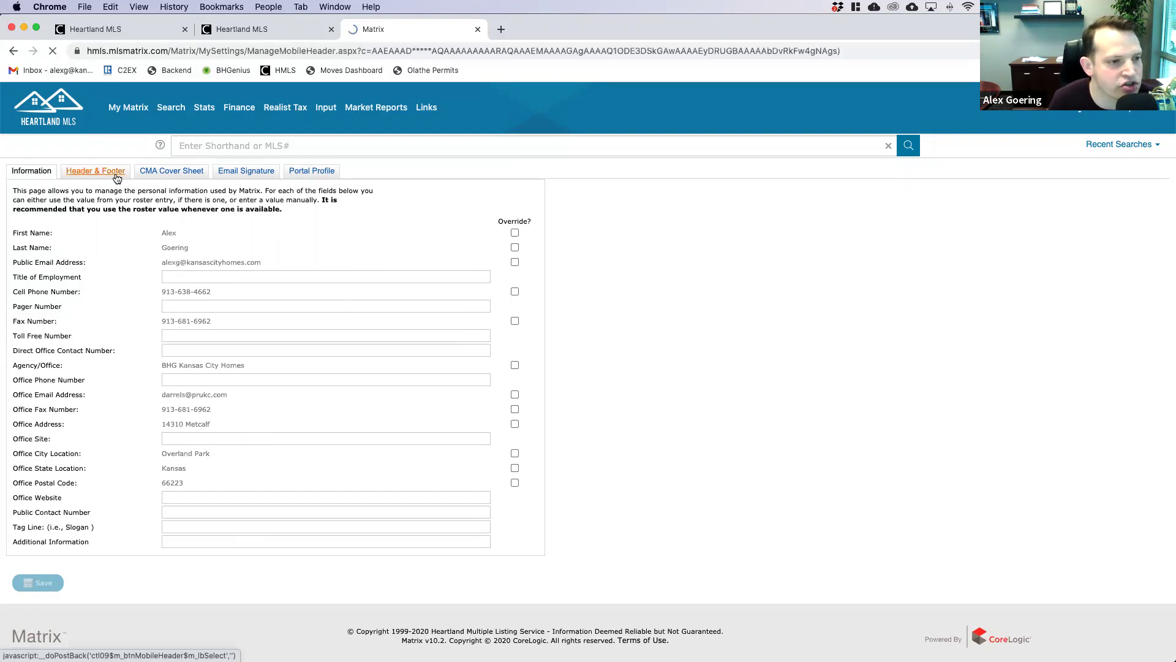
scroll(575, 478, down, 3)
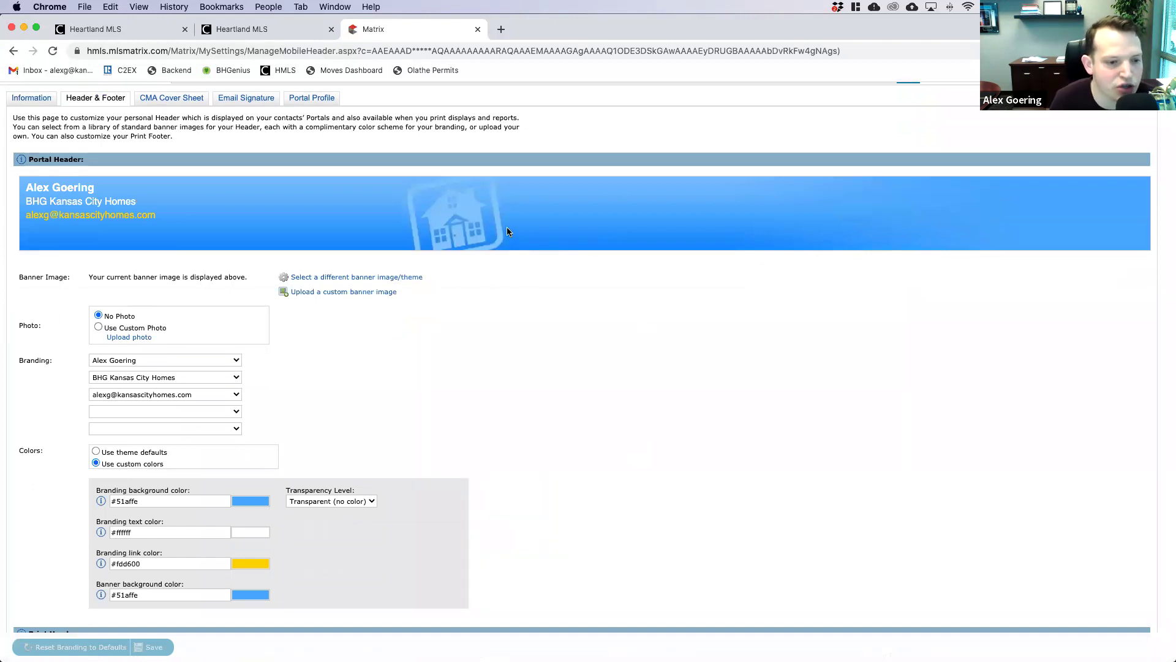
scroll(523, 377, down, 1)
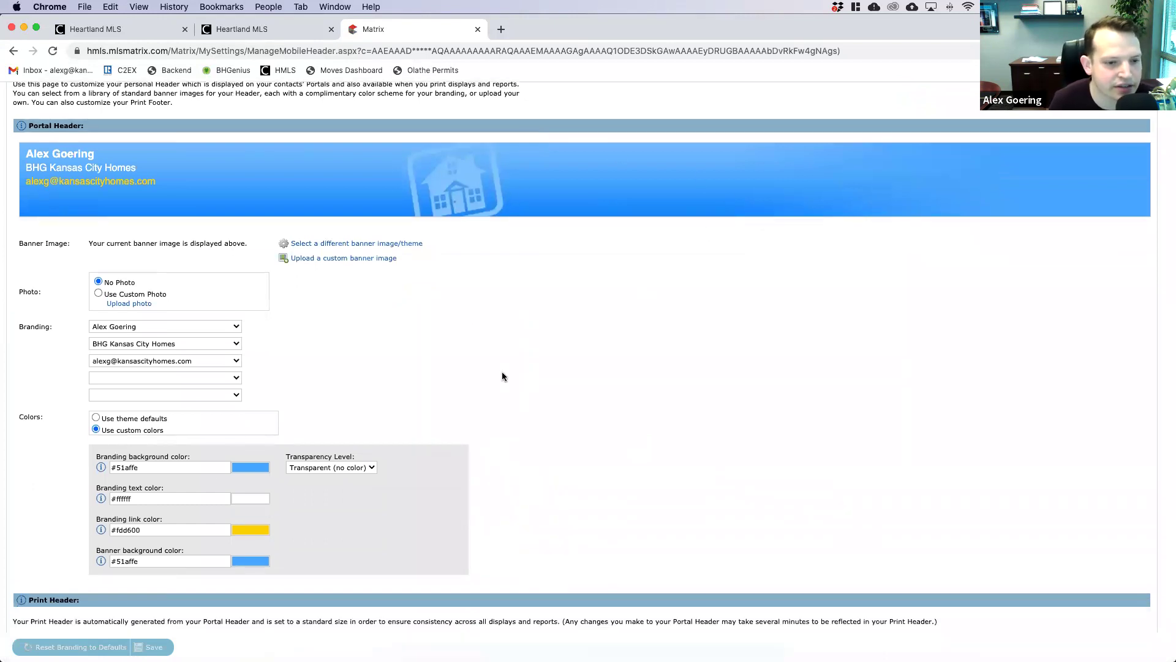
Step: Choose the Better Homes and Gardens theme from the banner library for the portal header and preview it
click(409, 245)
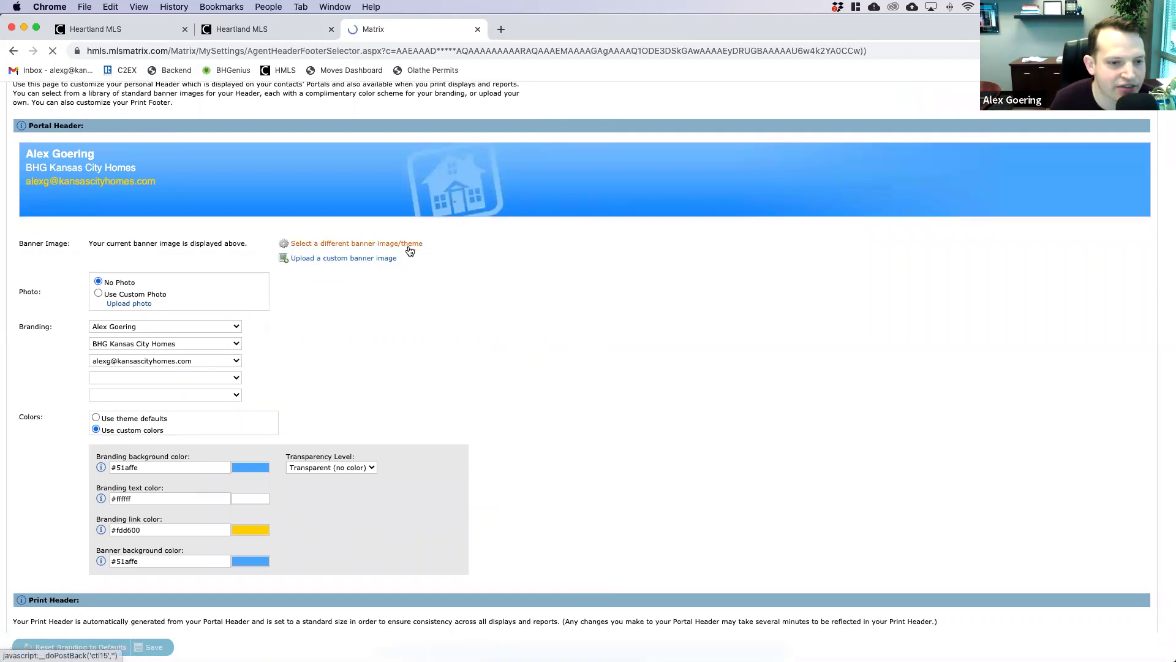
scroll(543, 429, down, 5)
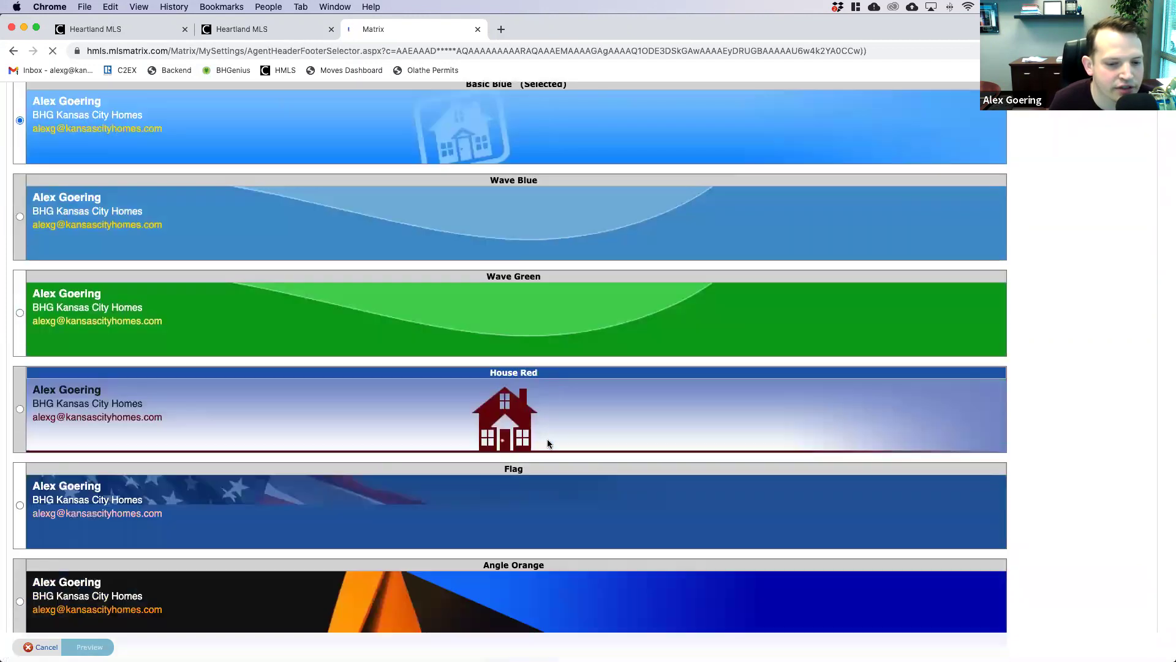
scroll(425, 255, down, 1)
scroll(527, 428, down, 5)
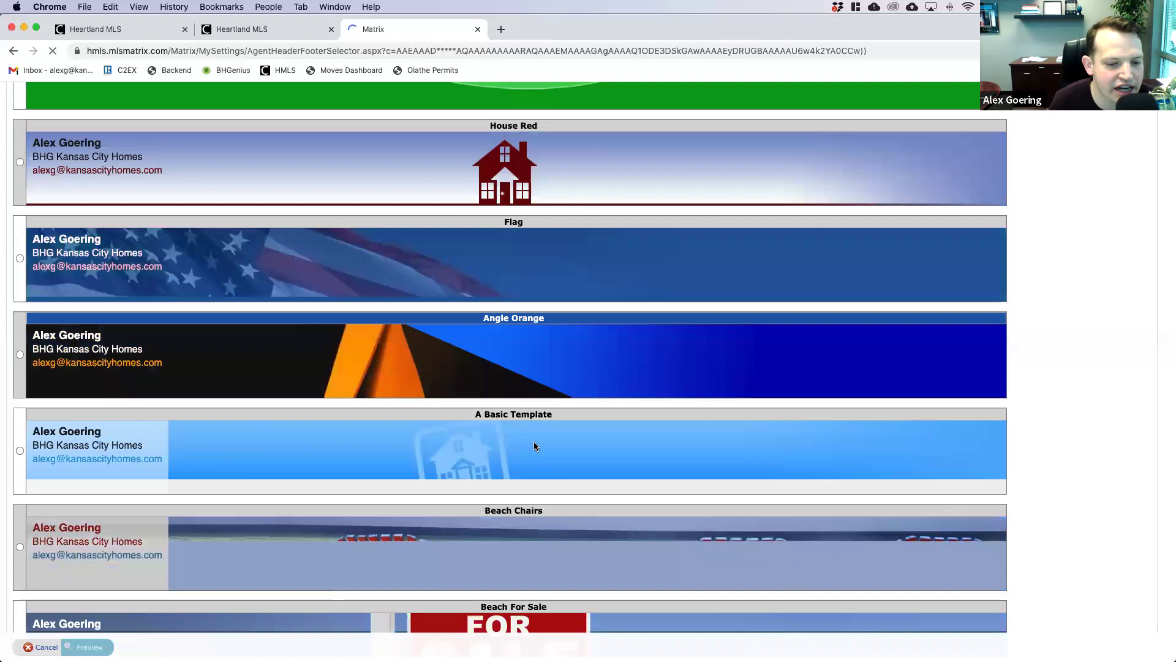
scroll(535, 429, down, 5)
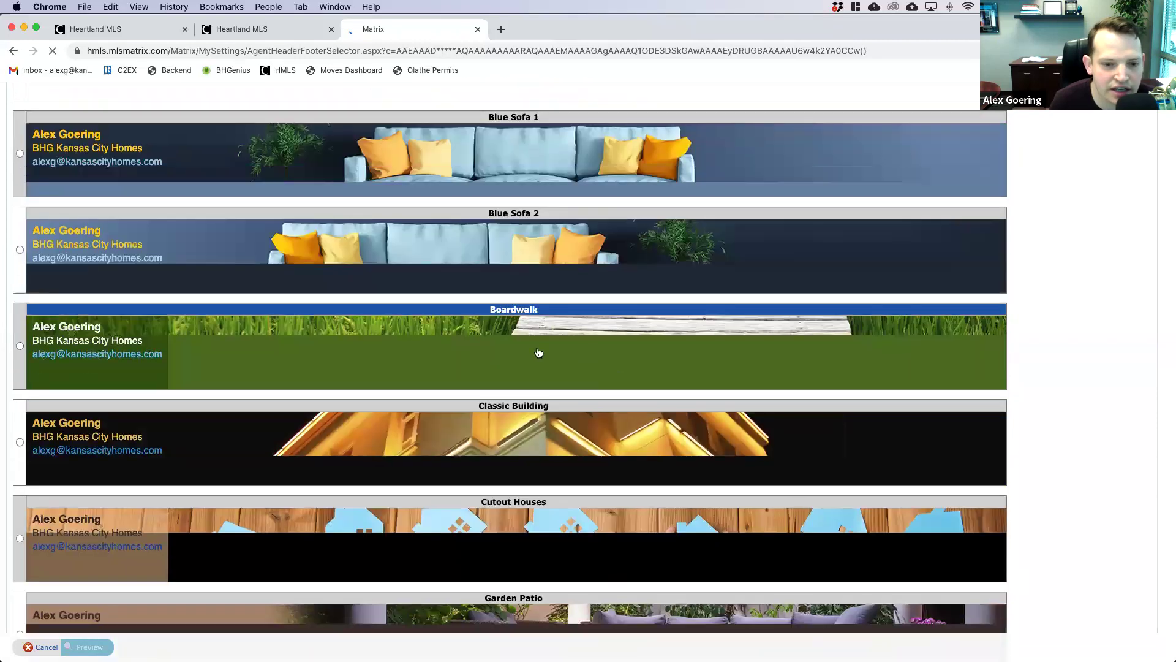
scroll(576, 358, down, 4)
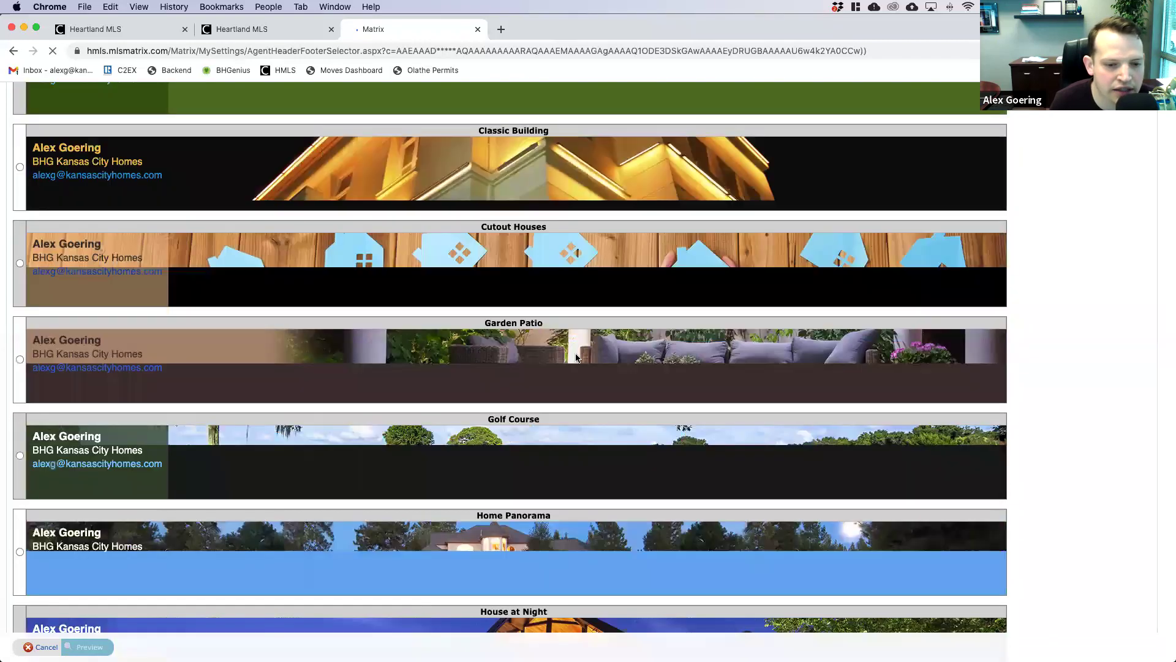
scroll(576, 359, down, 8)
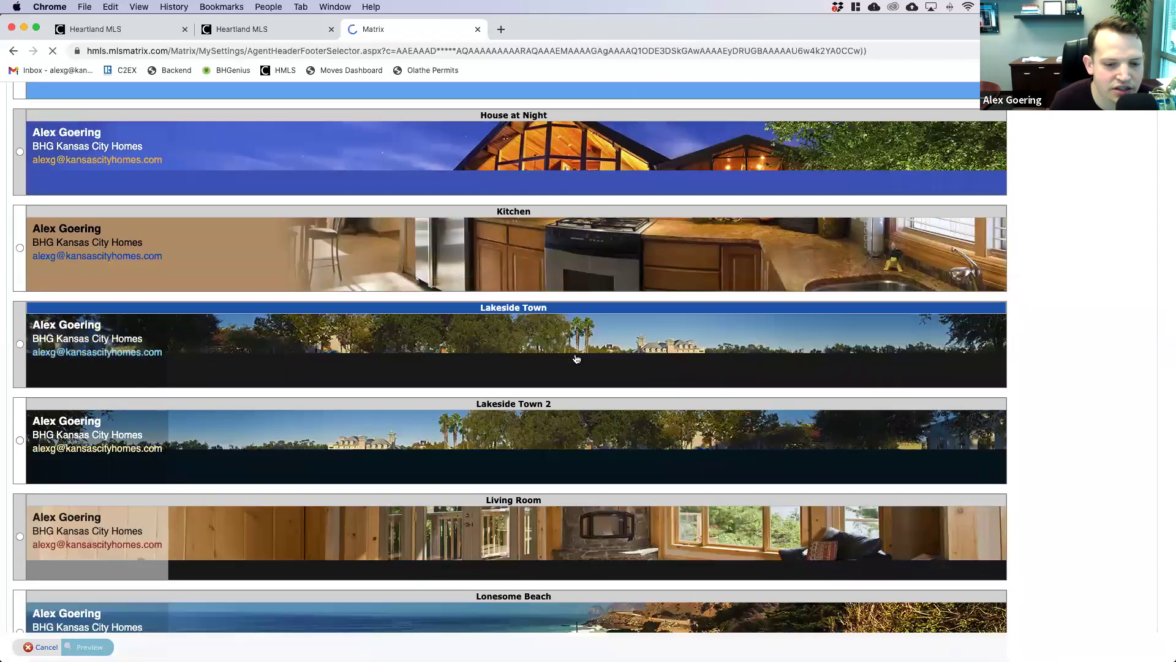
scroll(576, 358, down, 5)
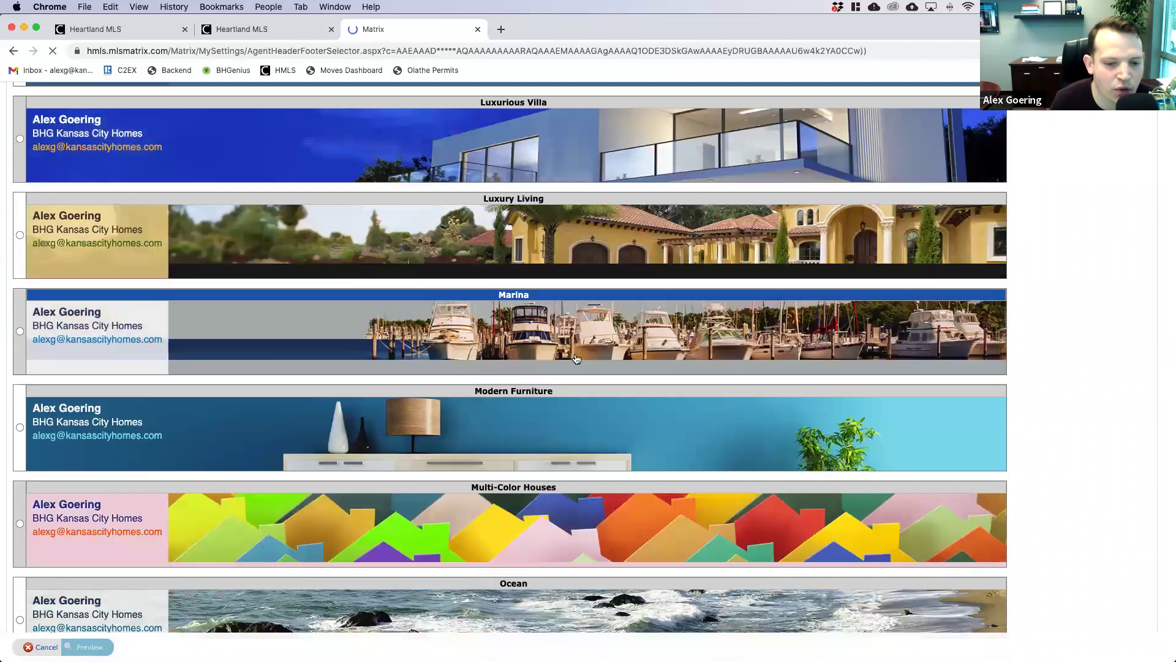
scroll(577, 359, down, 6)
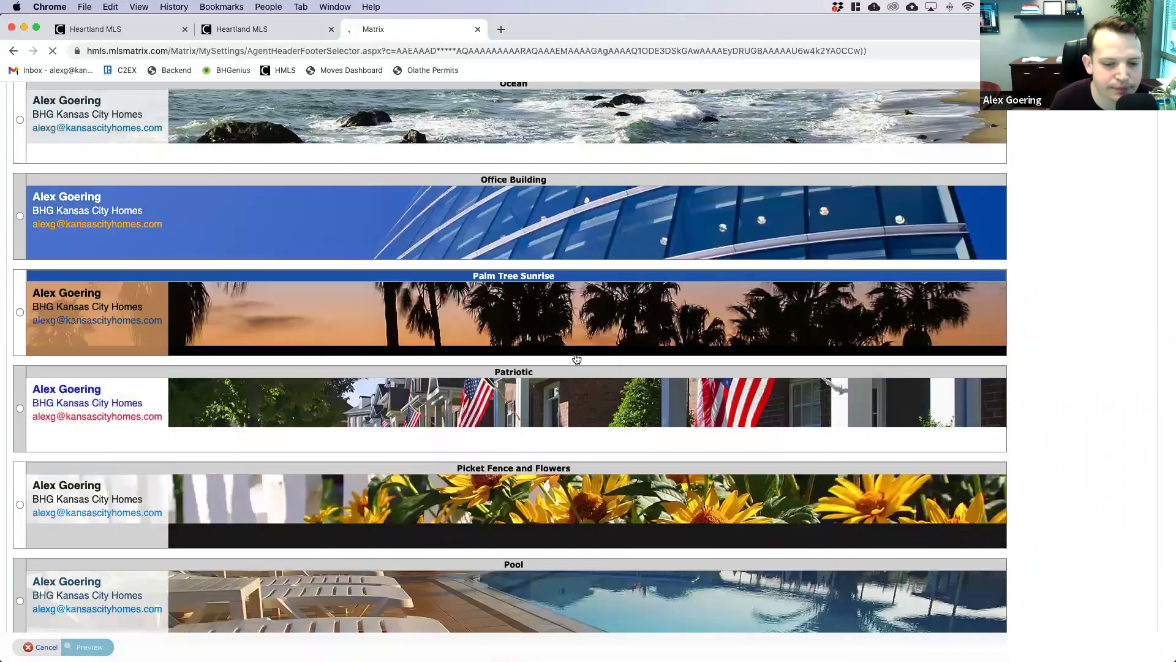
scroll(577, 358, down, 13)
scroll(576, 358, down, 3)
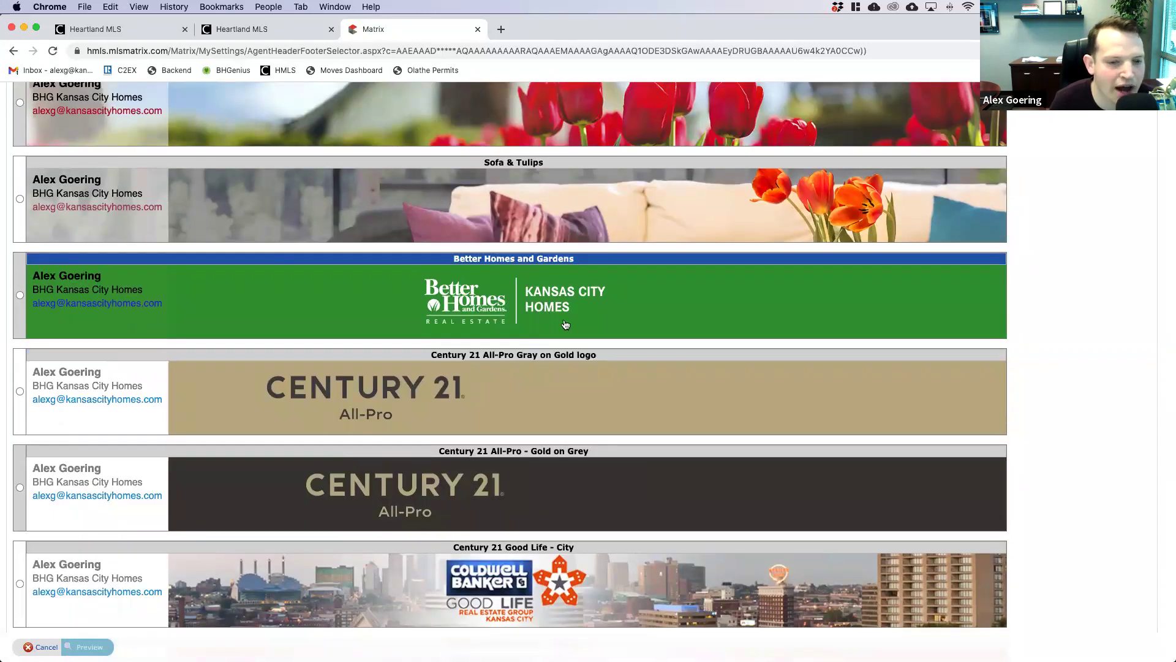
click(20, 295)
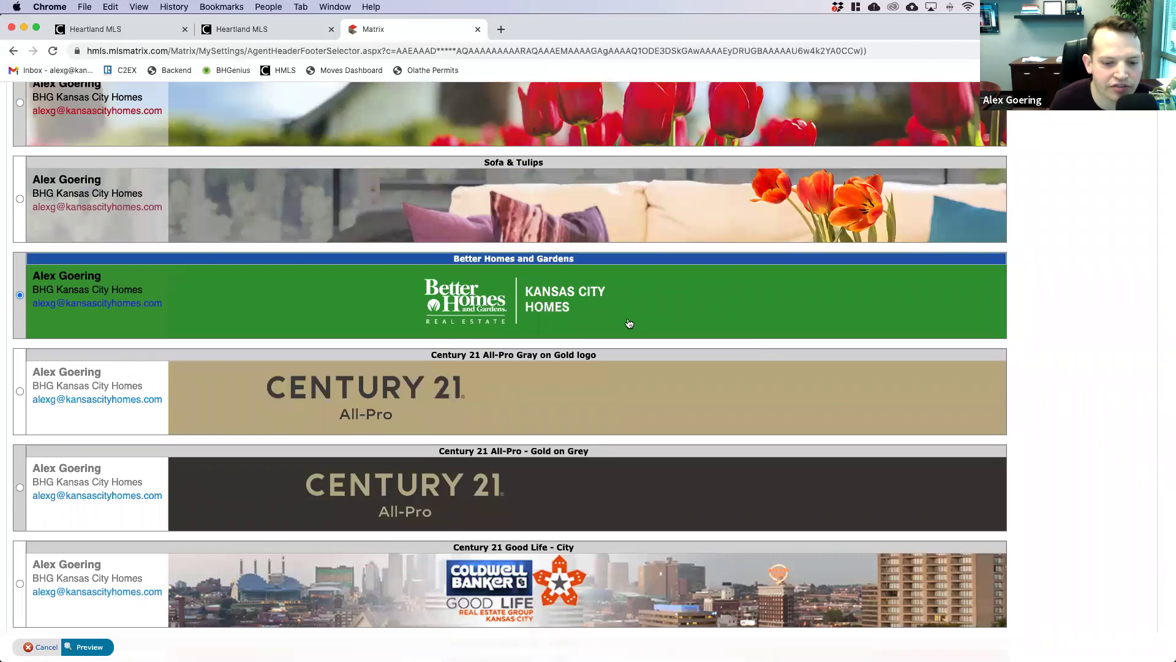
scroll(629, 323, down, 20)
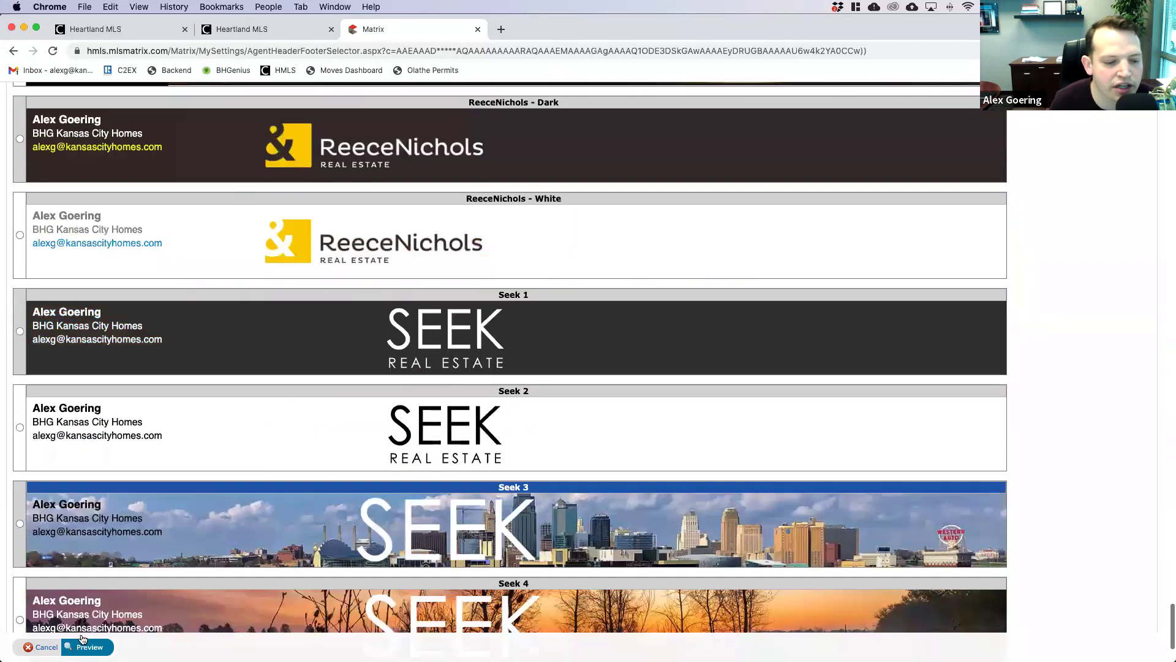
click(84, 643)
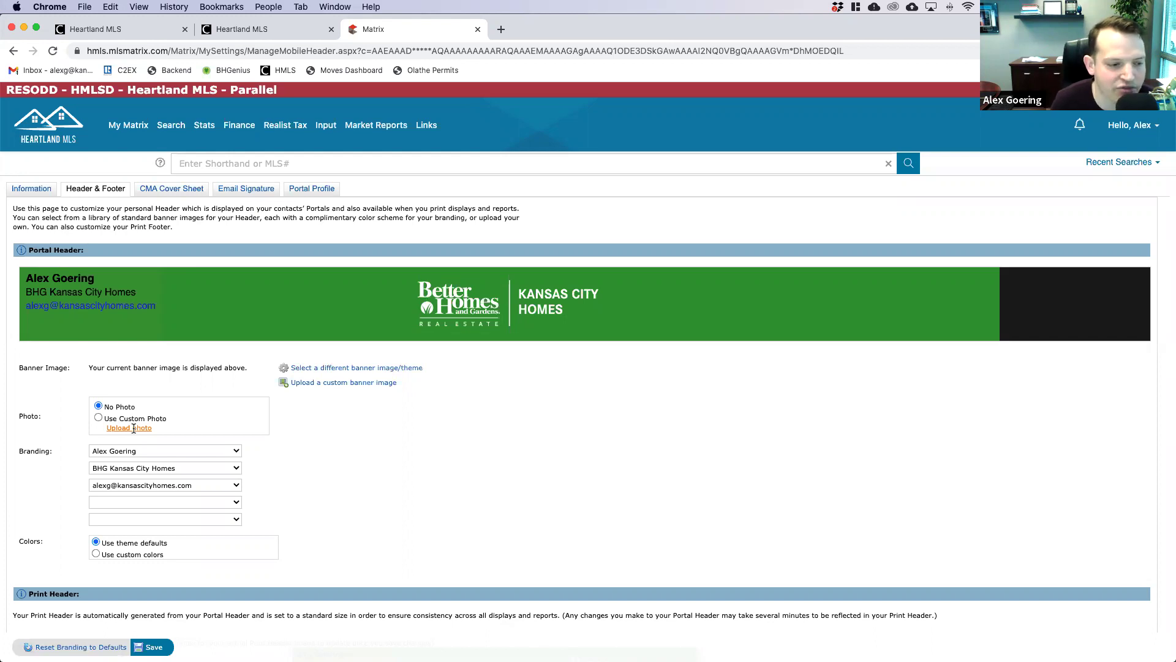
Step: Add the agent's cell phone number and fax number as the fourth and fifth branding lines of the portal header
scroll(326, 449, down, 3)
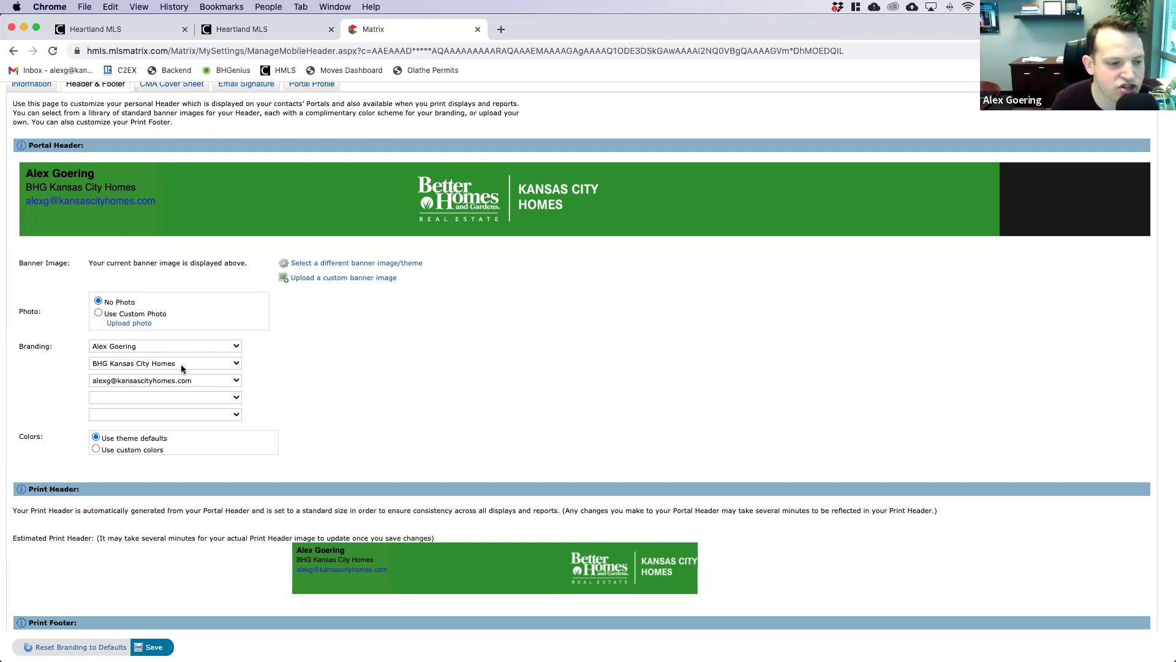
click(197, 398)
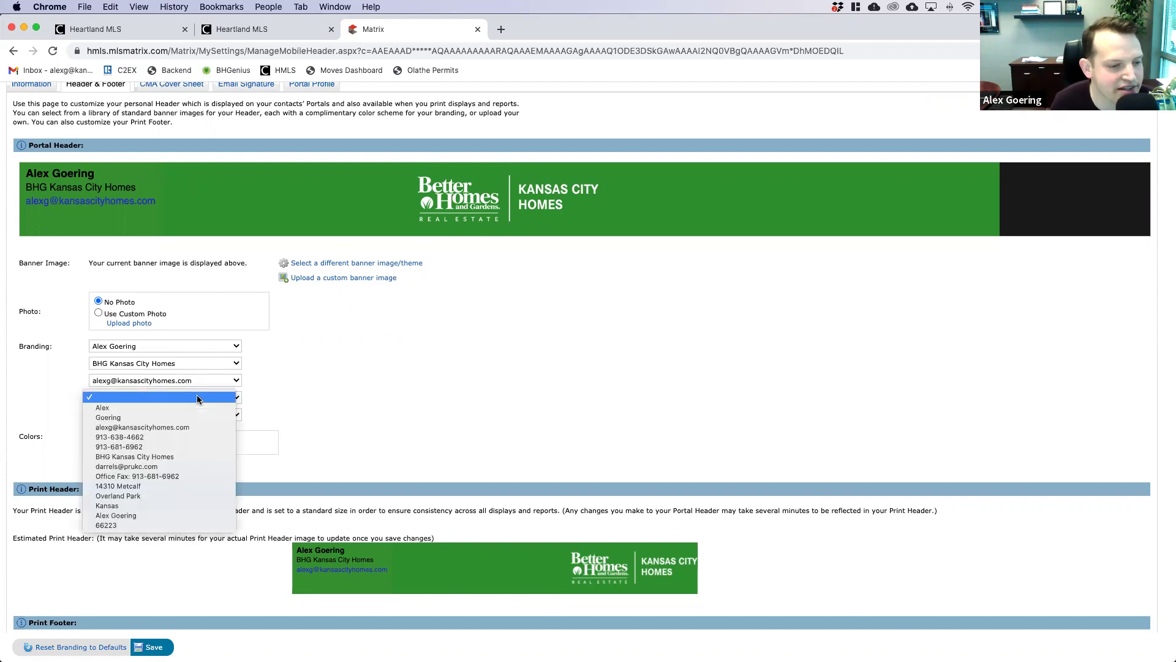
click(182, 436)
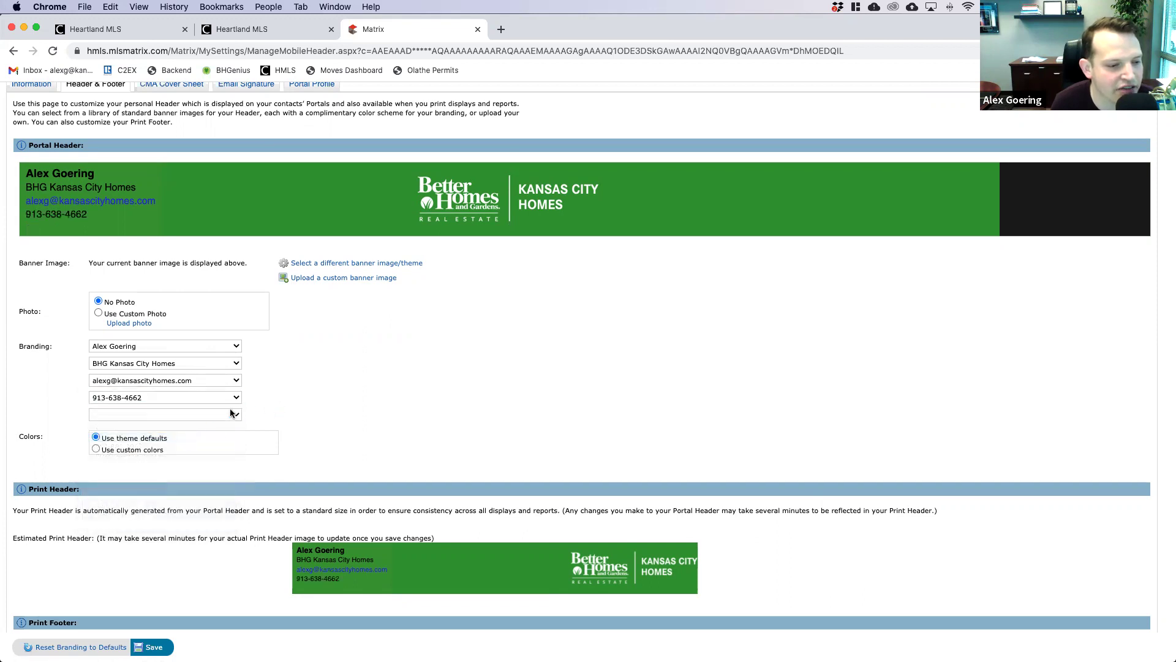
click(232, 416)
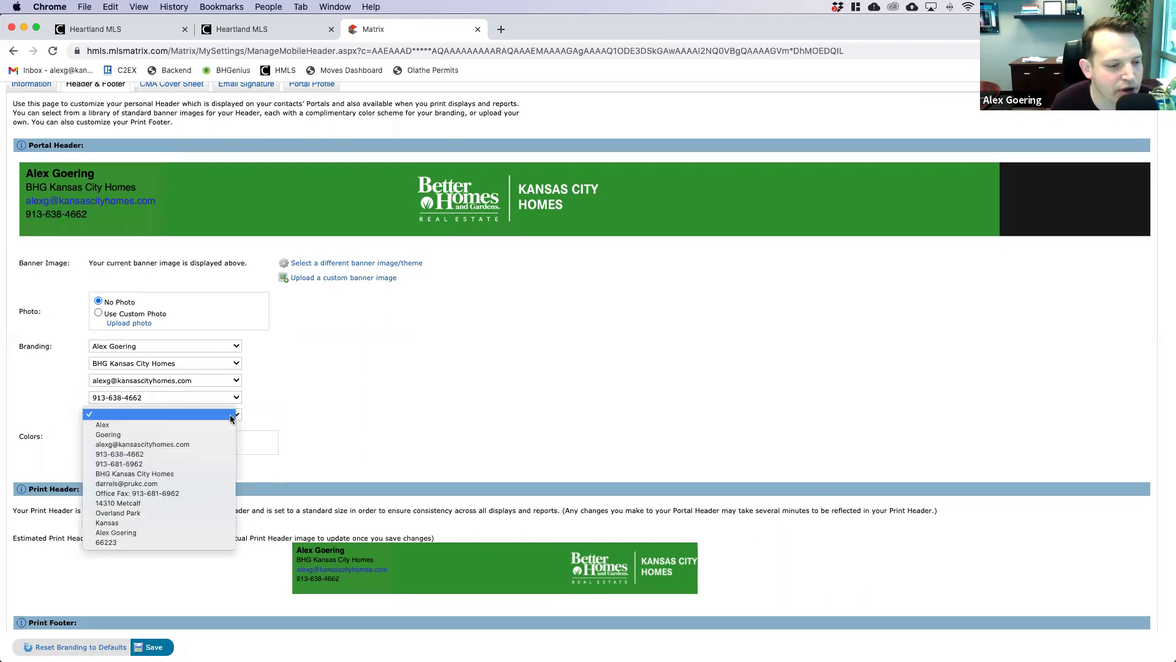
click(210, 464)
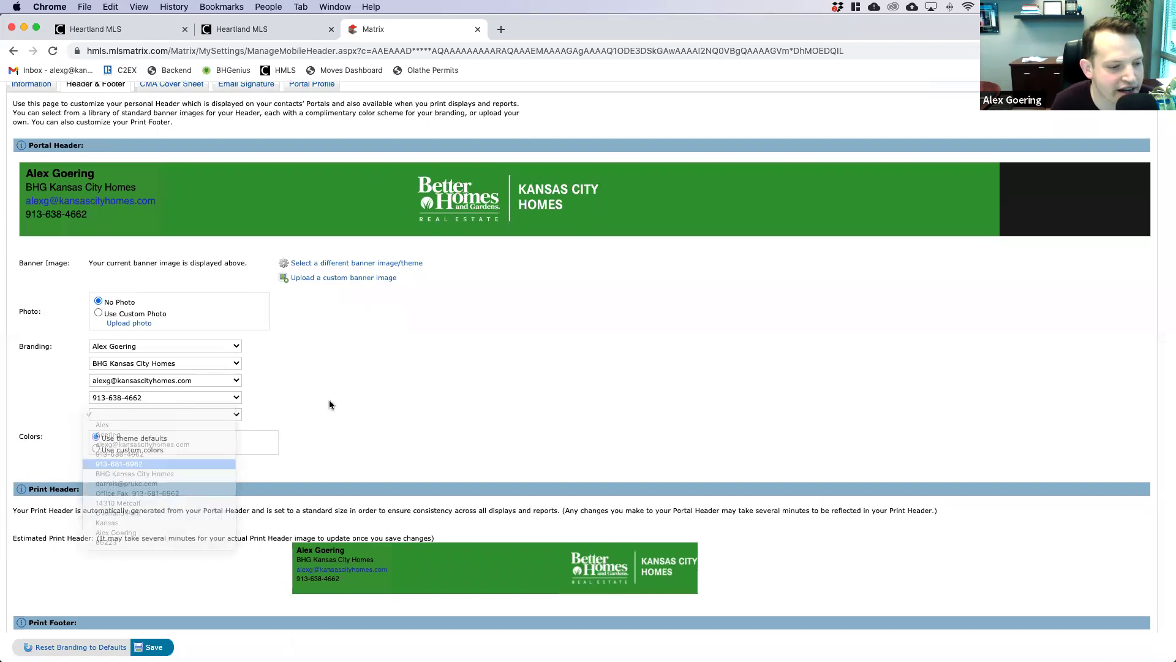
Step: Review the estimated print header and the print footer options, and recheck the portal header
scroll(274, 394, down, 3)
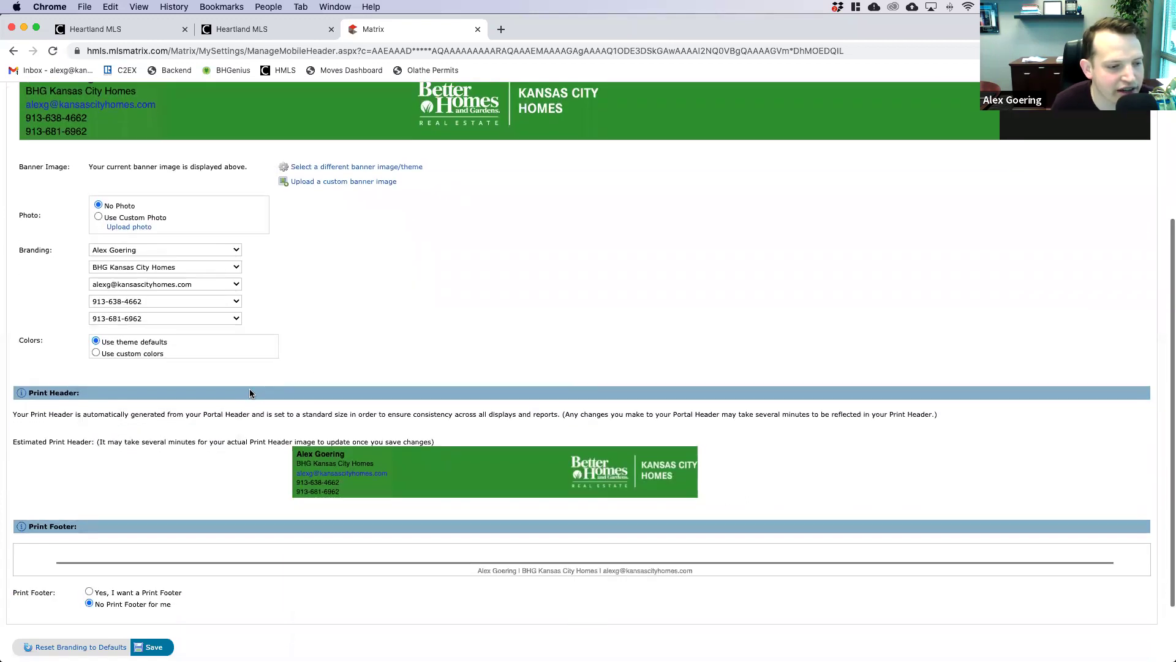
scroll(273, 378, down, 2)
scroll(320, 373, down, 1)
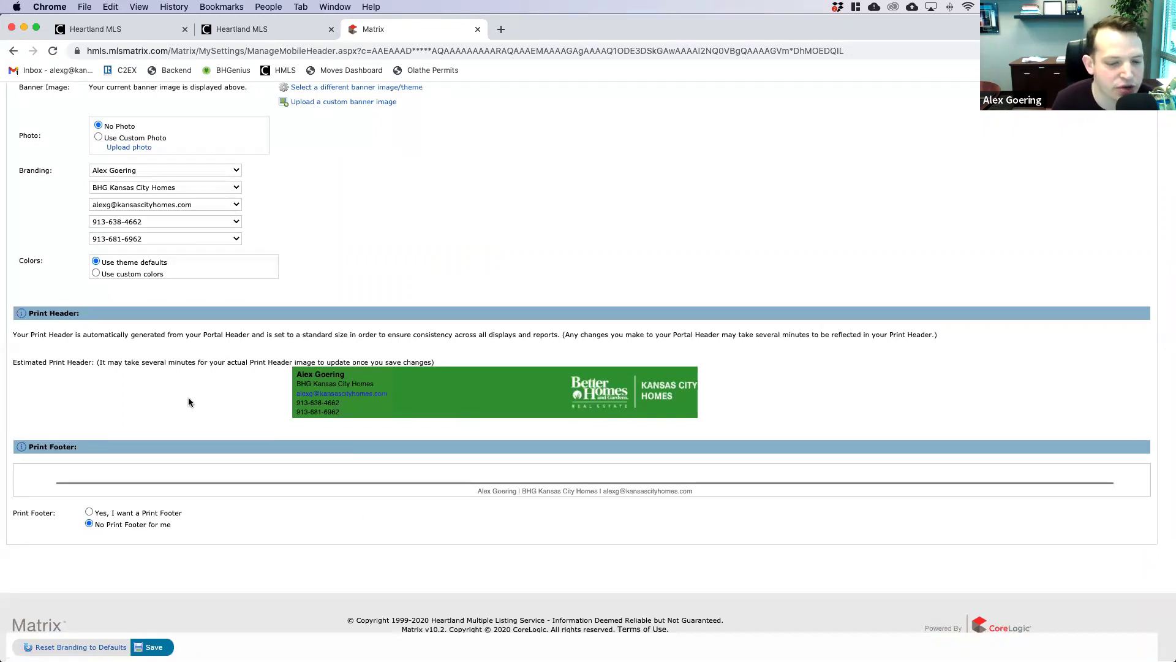
scroll(184, 413, up, 5)
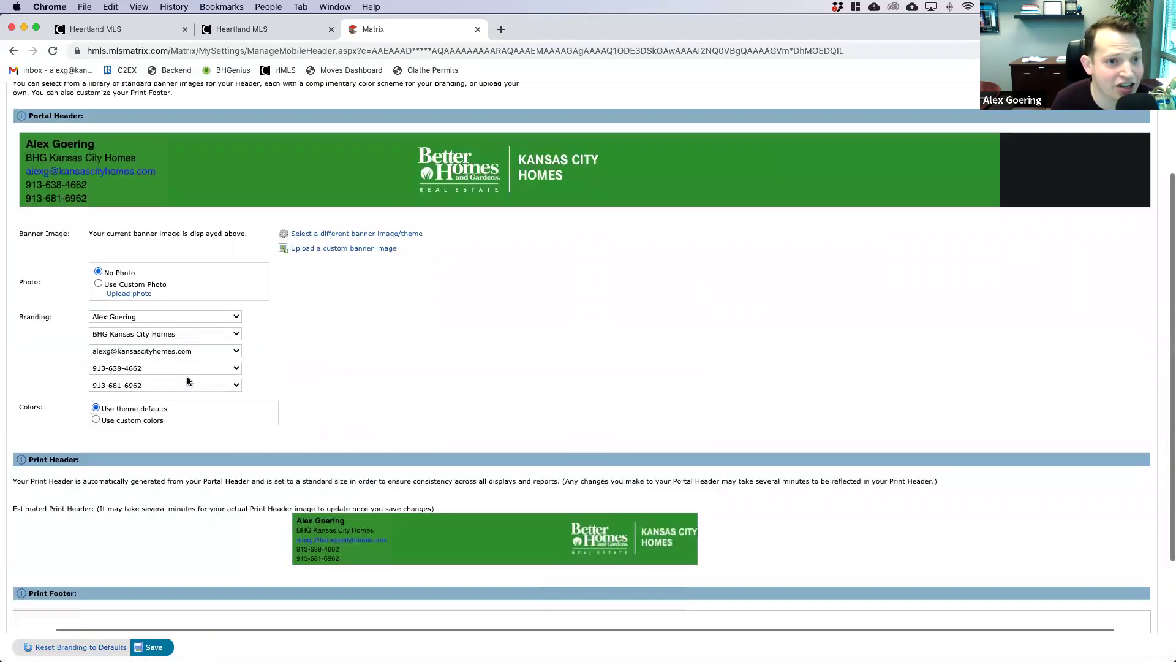
scroll(188, 380, up, 3)
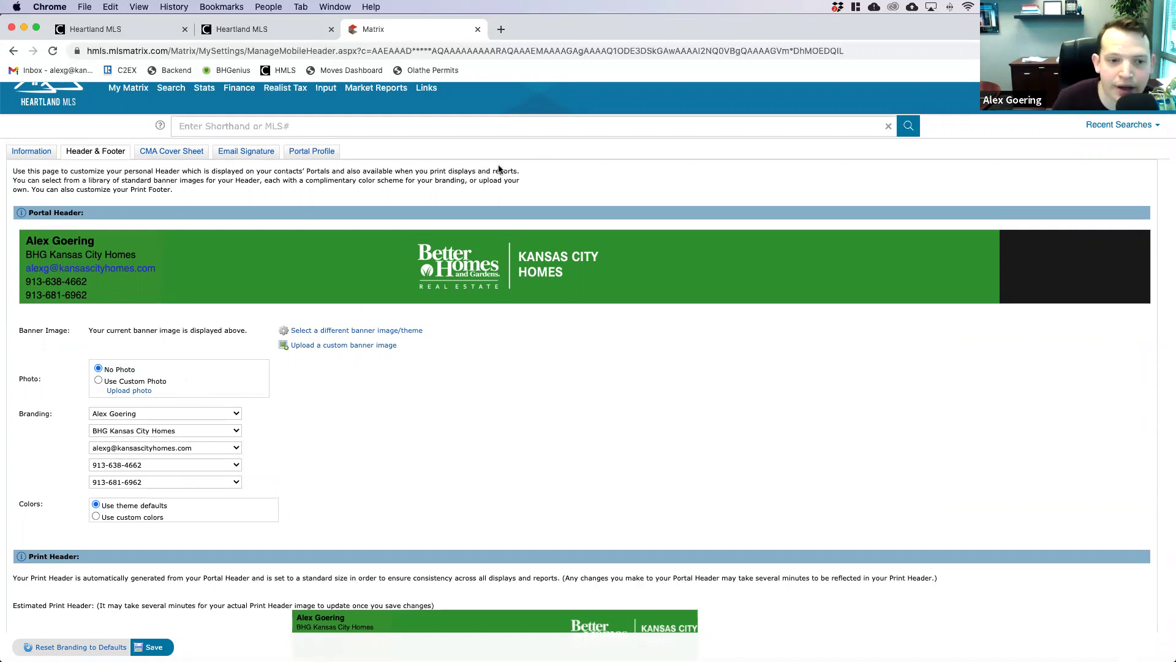
Step: Save the header and footer branding changes, and open the Email Signature settings
click(268, 153)
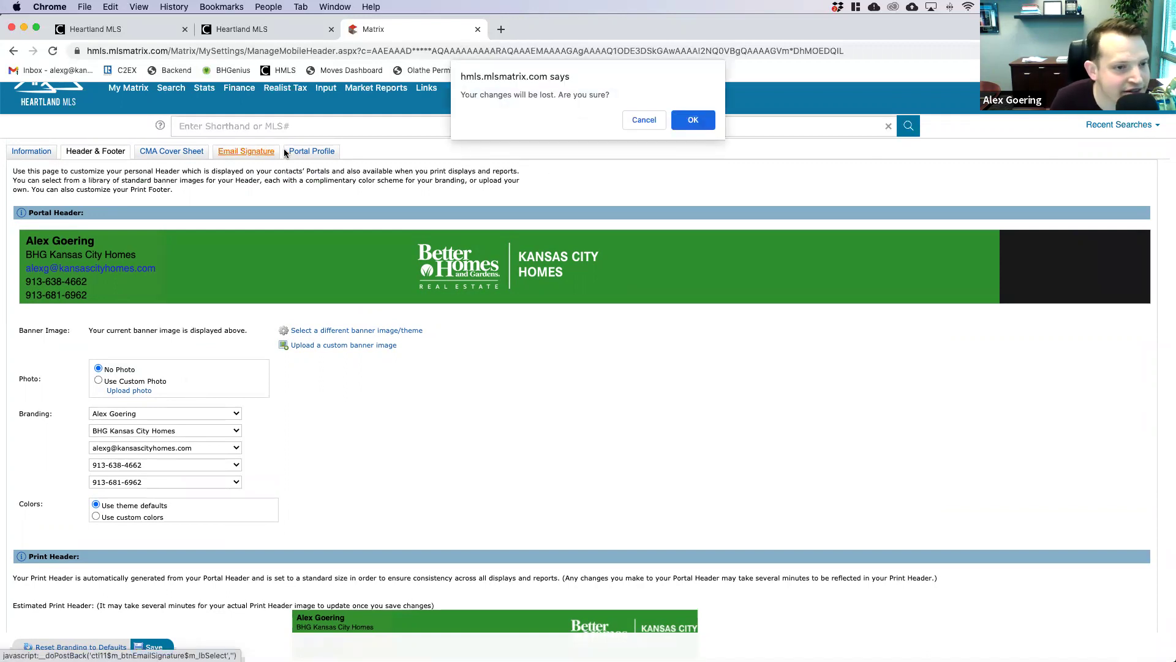
click(643, 121)
scroll(720, 446, down, 8)
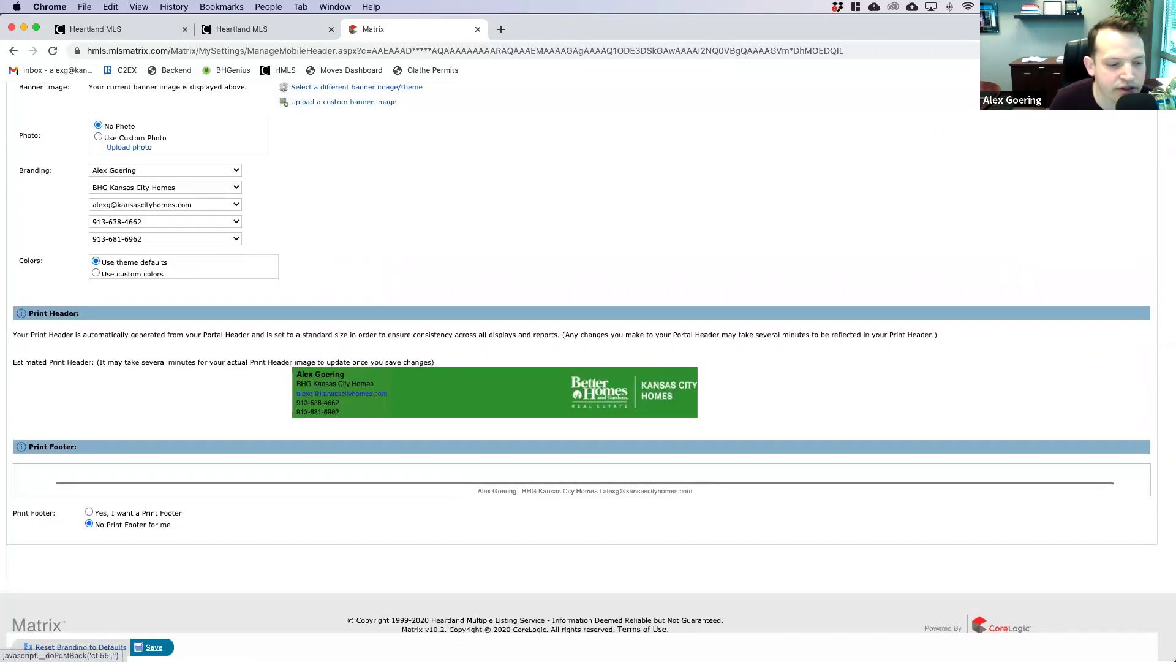
click(154, 647)
click(245, 189)
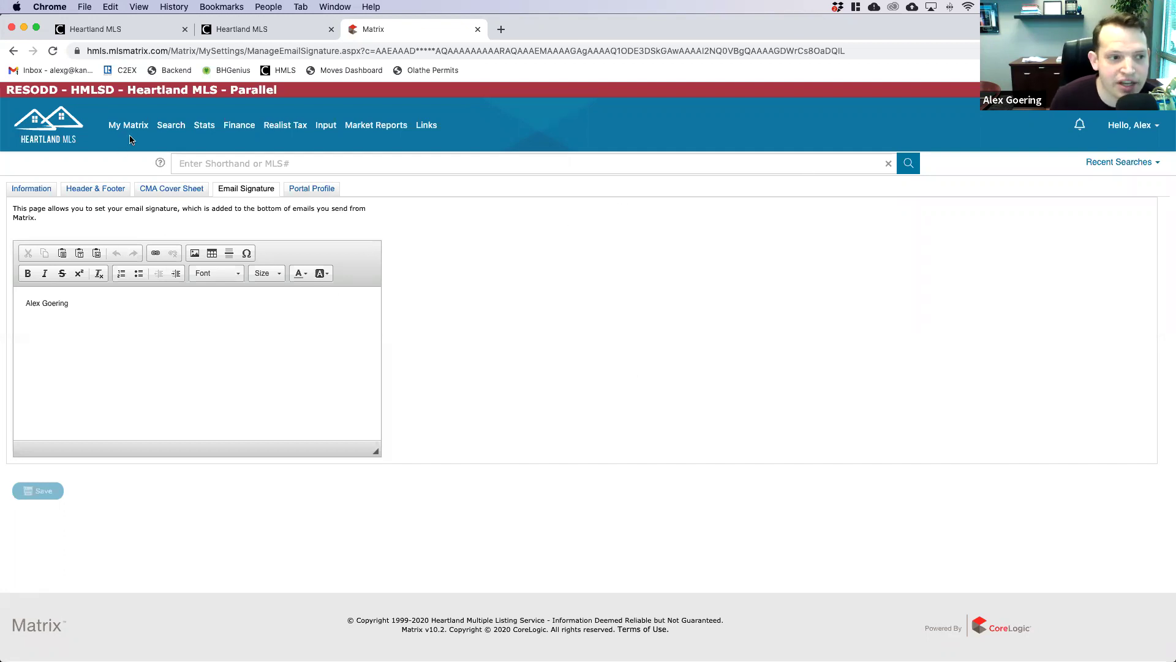
Step: Return to the My Matrix dashboard and look over its widgets, particularly the Search widget's fields
mouse_move(134, 131)
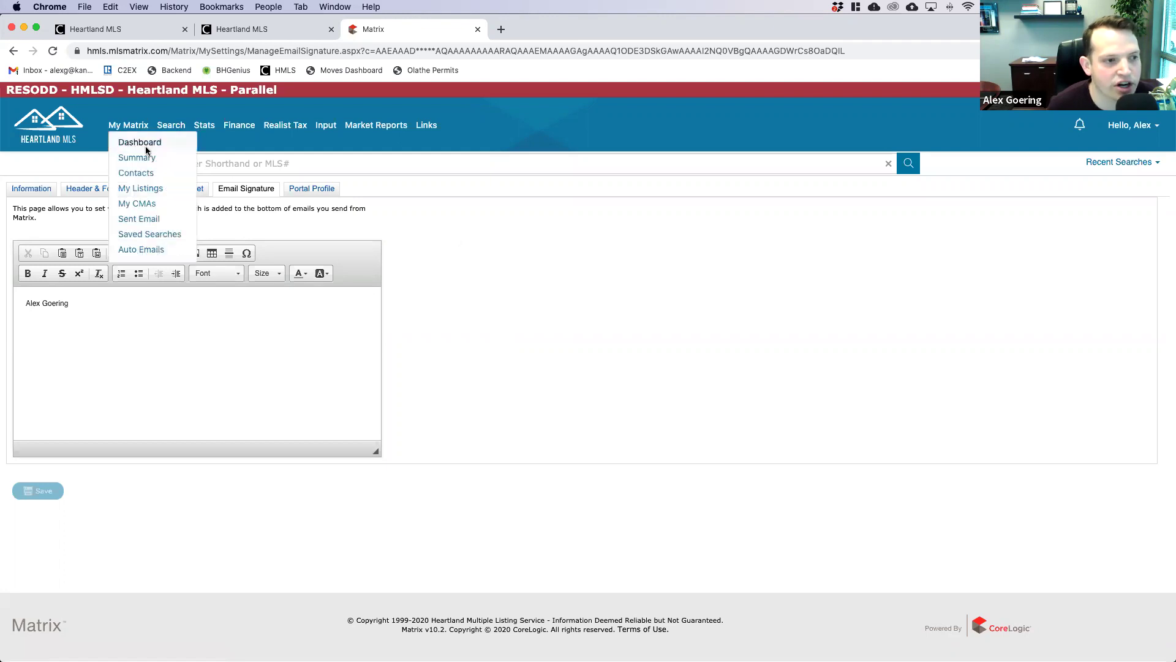
click(140, 143)
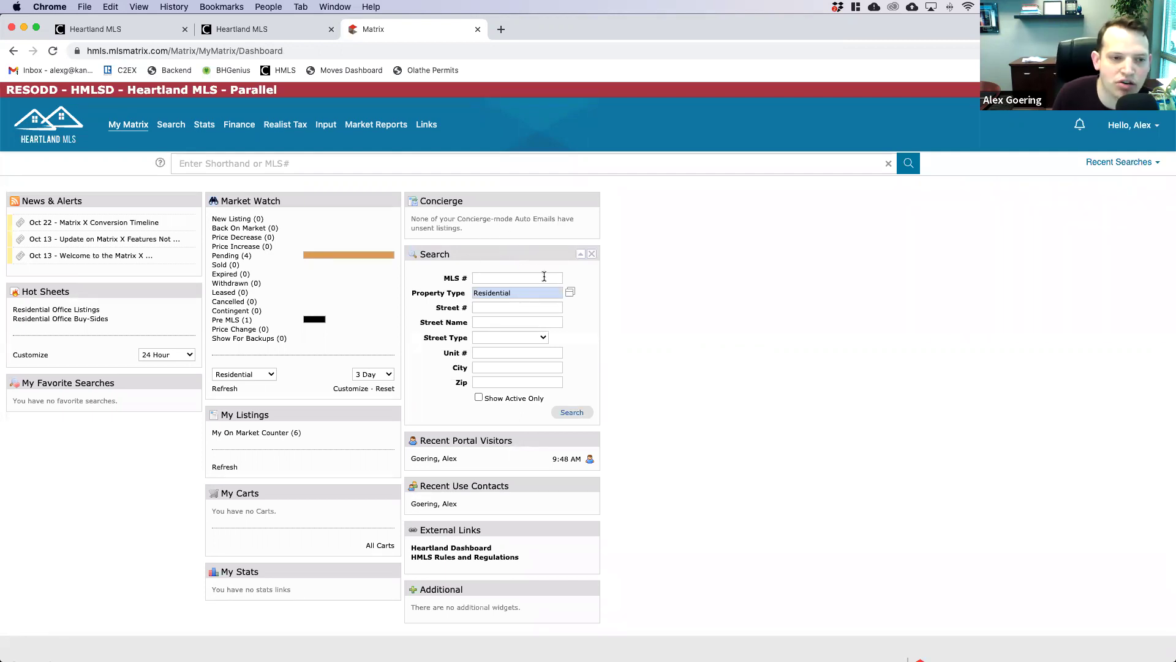
mouse_move(544, 276)
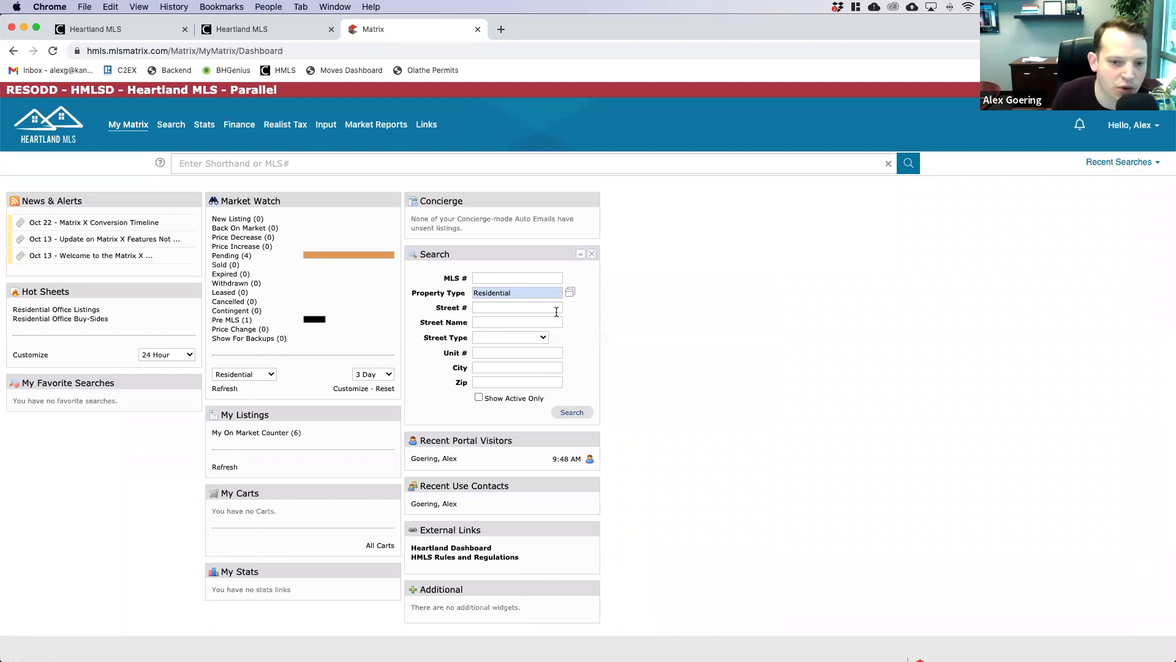
mouse_move(528, 310)
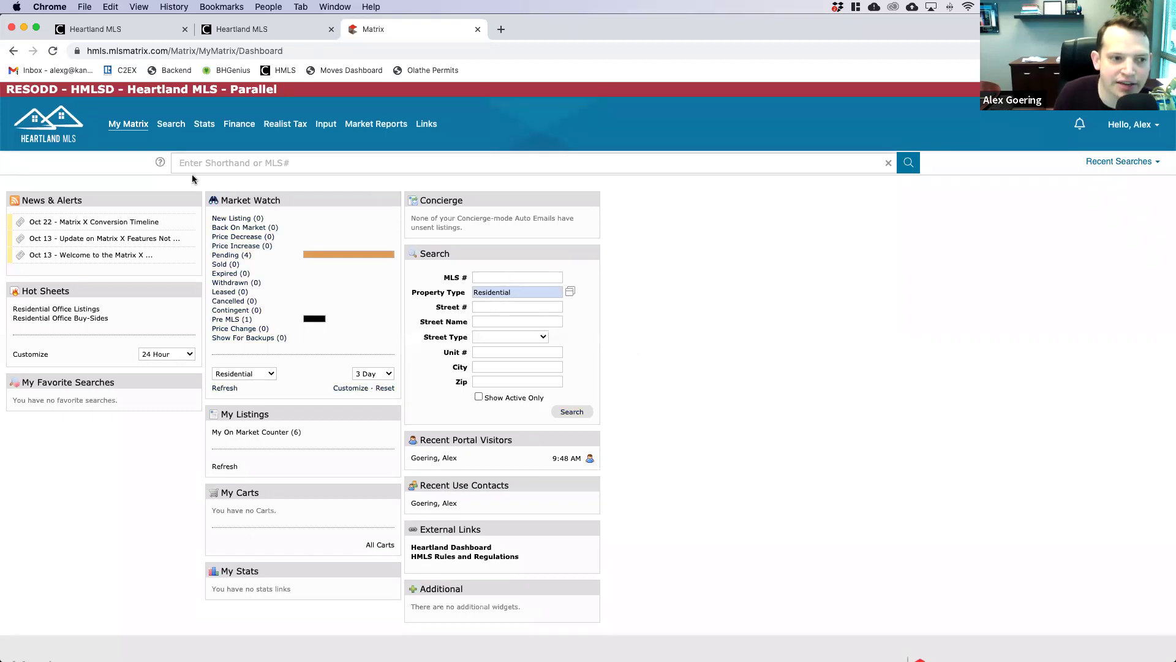
mouse_move(173, 126)
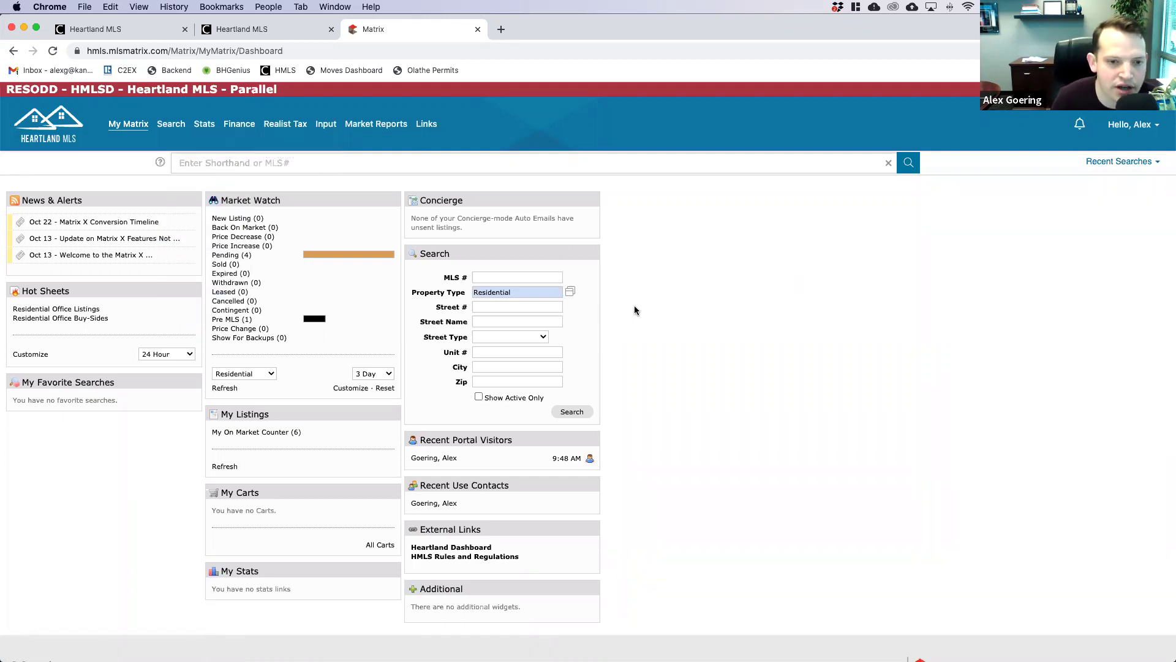
Step: Fill in the MLS numbers 2249258,2248684 in the dashboard's Search widget
click(531, 278)
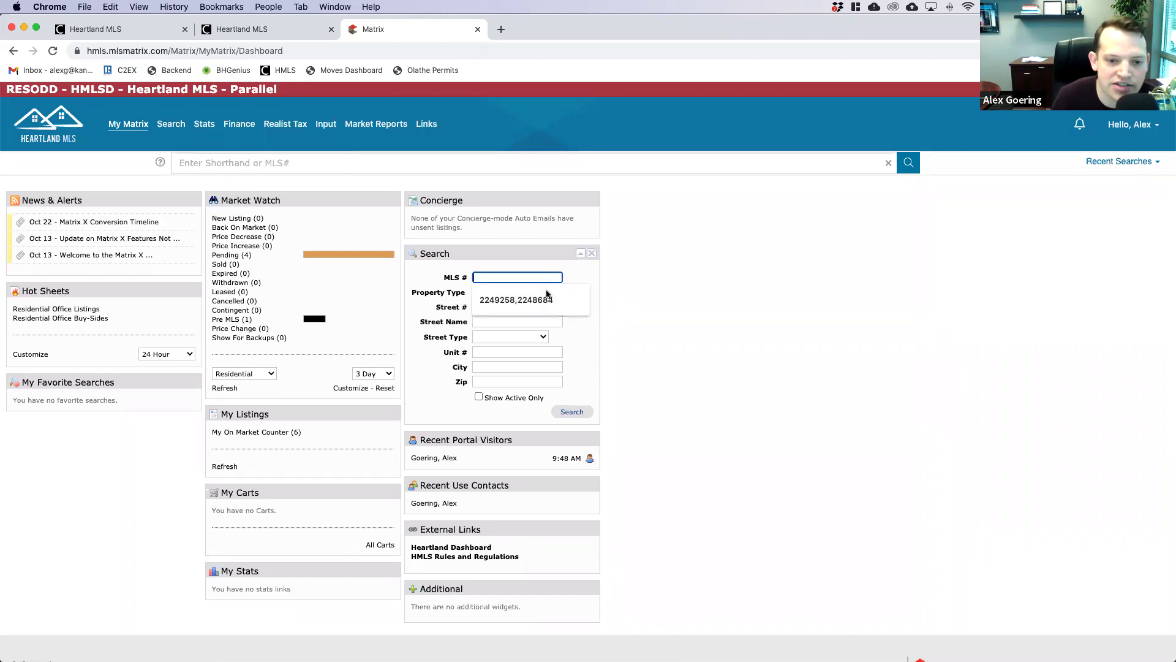
click(550, 298)
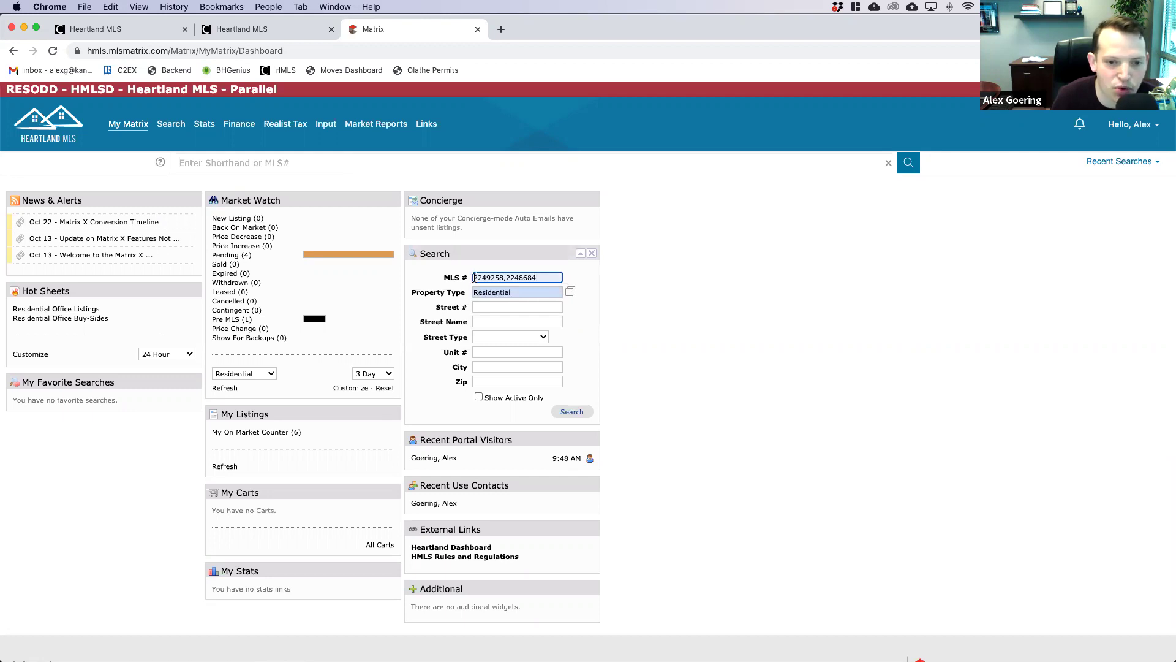
click(644, 271)
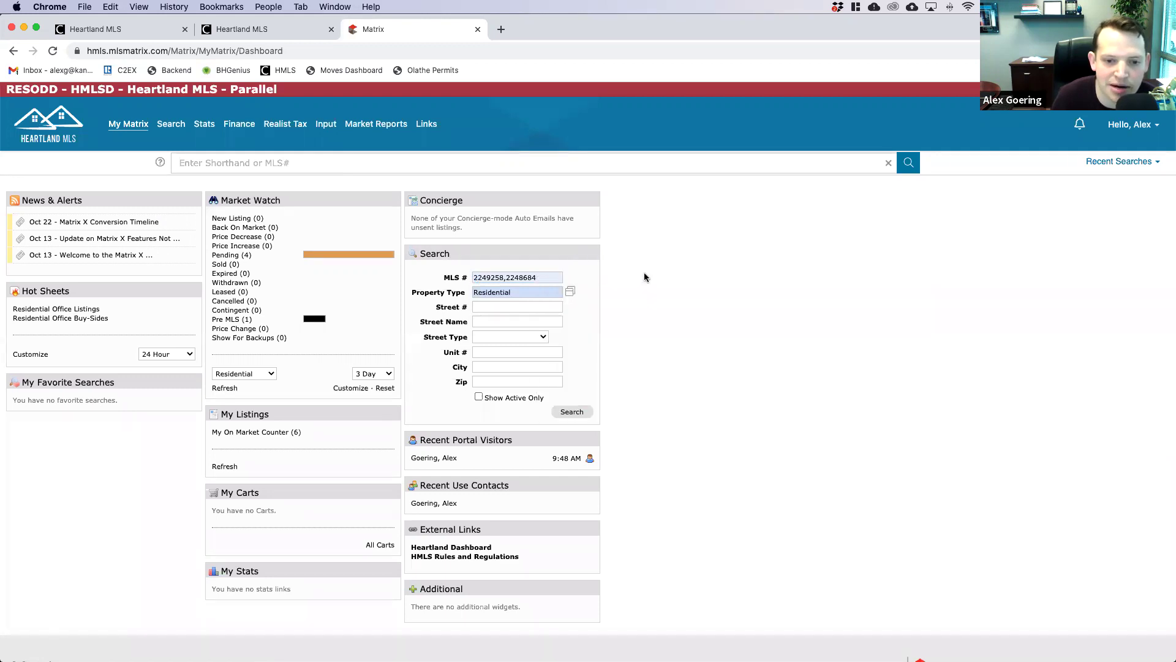
Step: Run the dashboard search for the two MLS numbers and check the criteria form behind its results
click(572, 413)
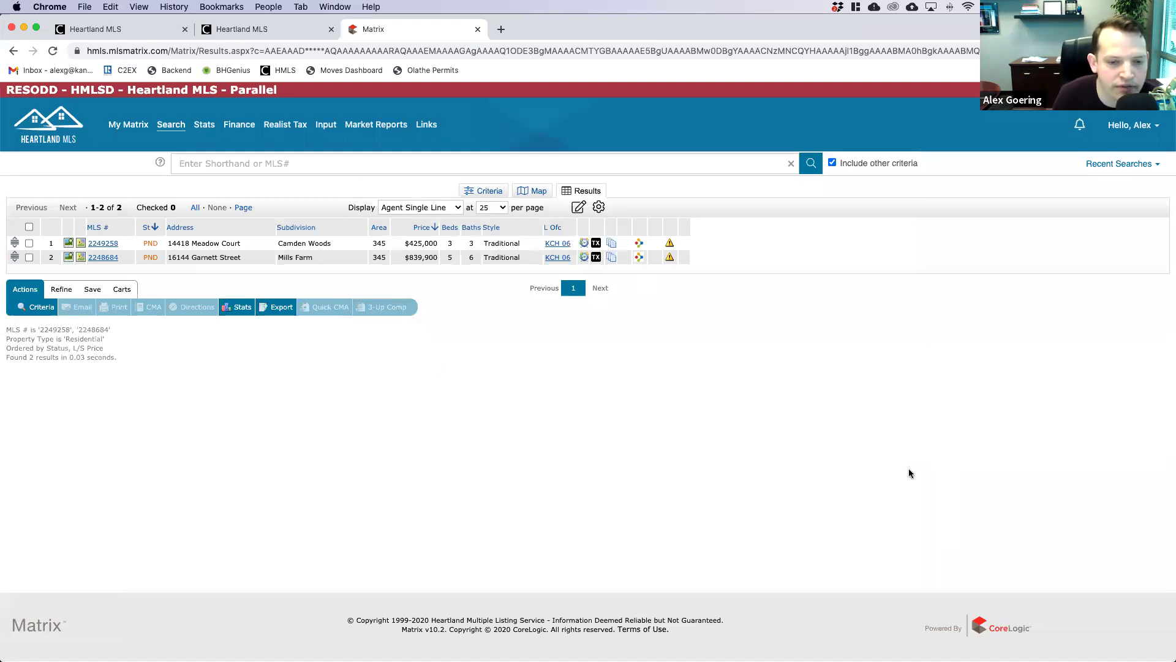
click(487, 192)
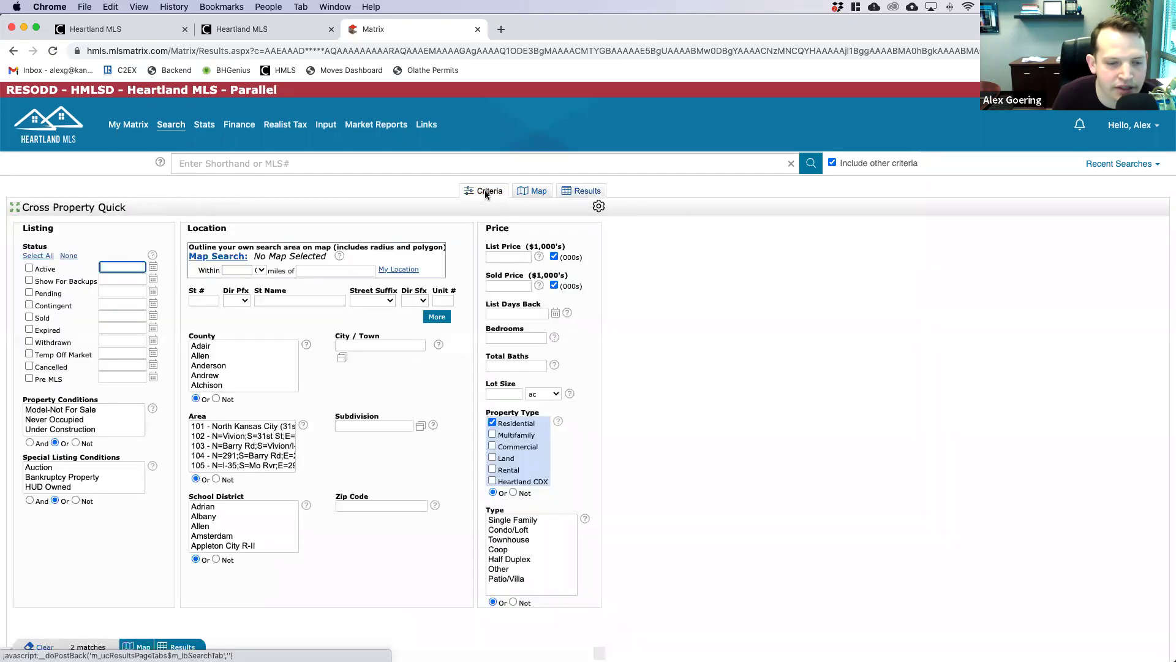
click(117, 132)
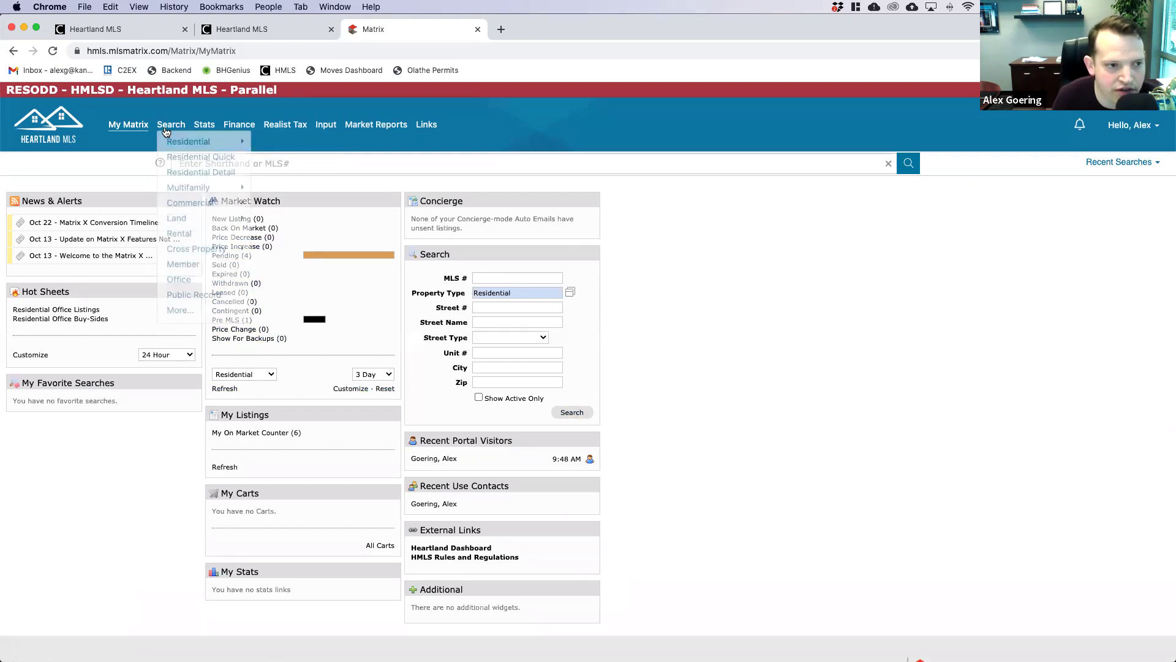
Step: Open the Residential Quick search and add eight more street address rows to its Location criteria
click(177, 158)
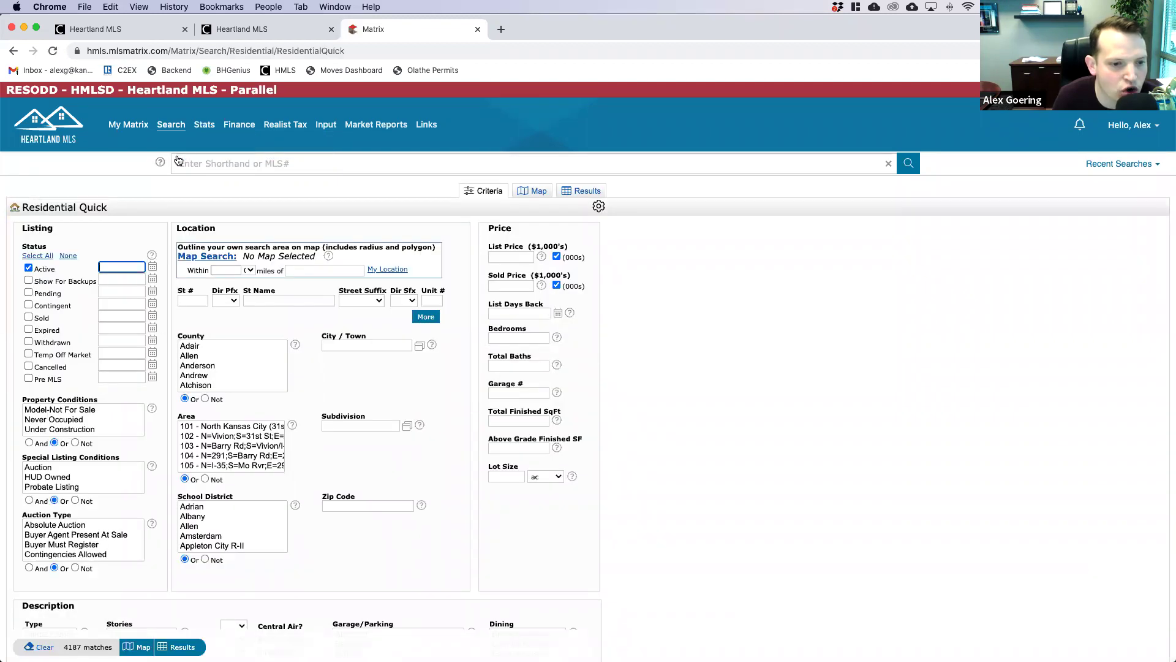
scroll(490, 421, down, 3)
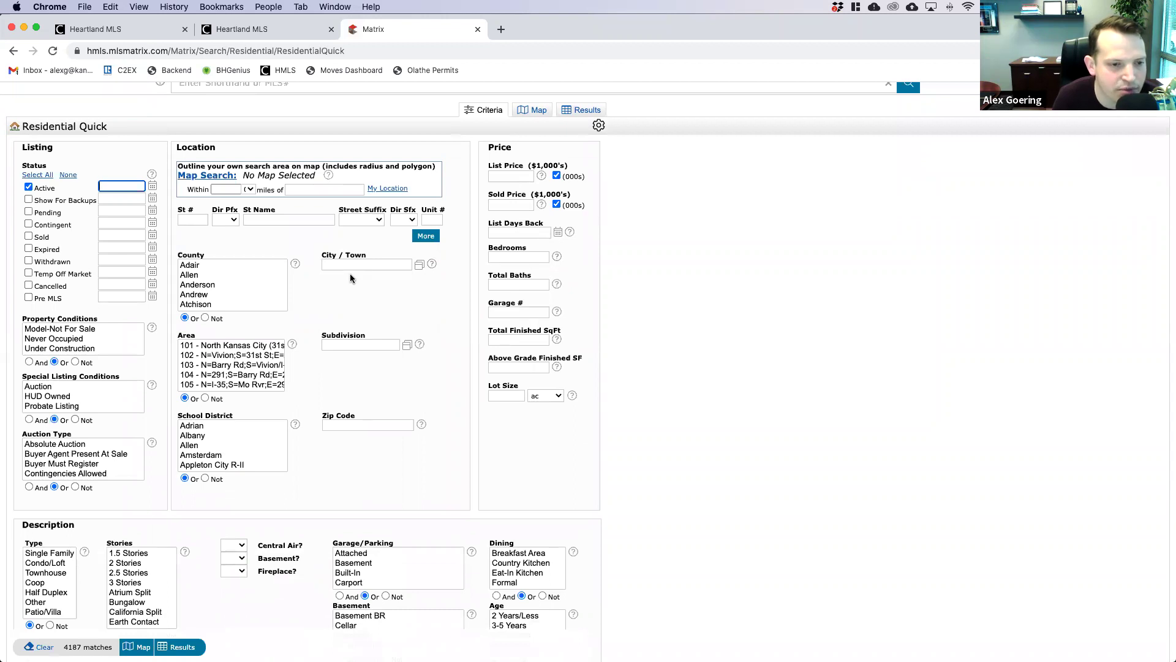
click(426, 237)
click(427, 251)
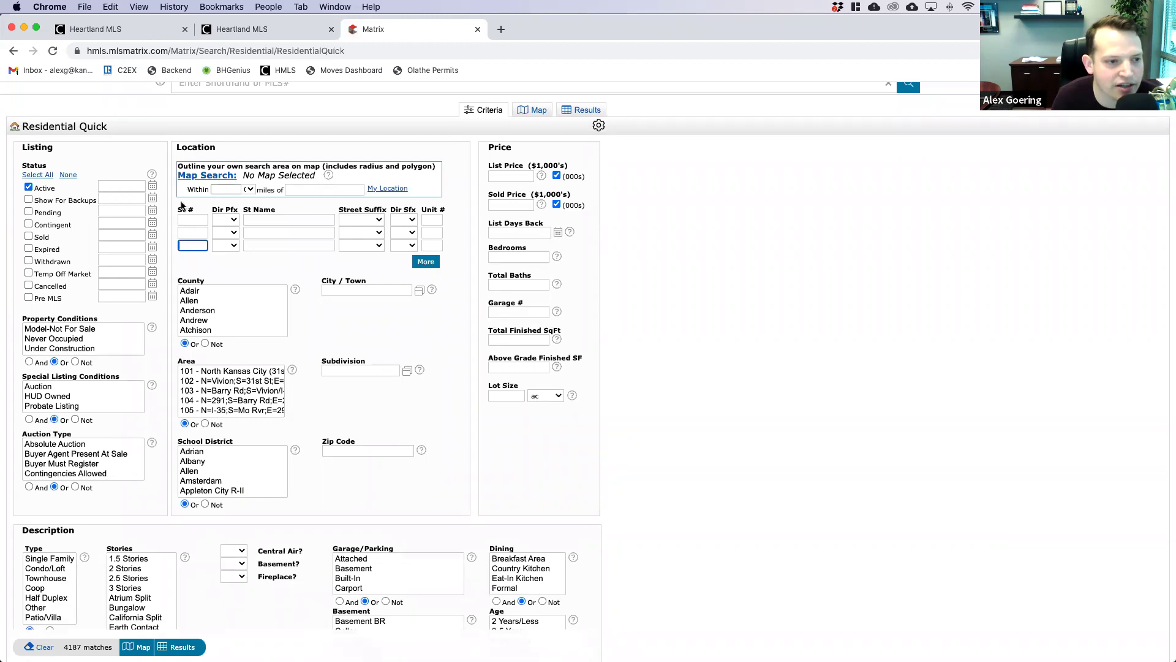
click(427, 262)
click(429, 277)
click(429, 289)
click(431, 304)
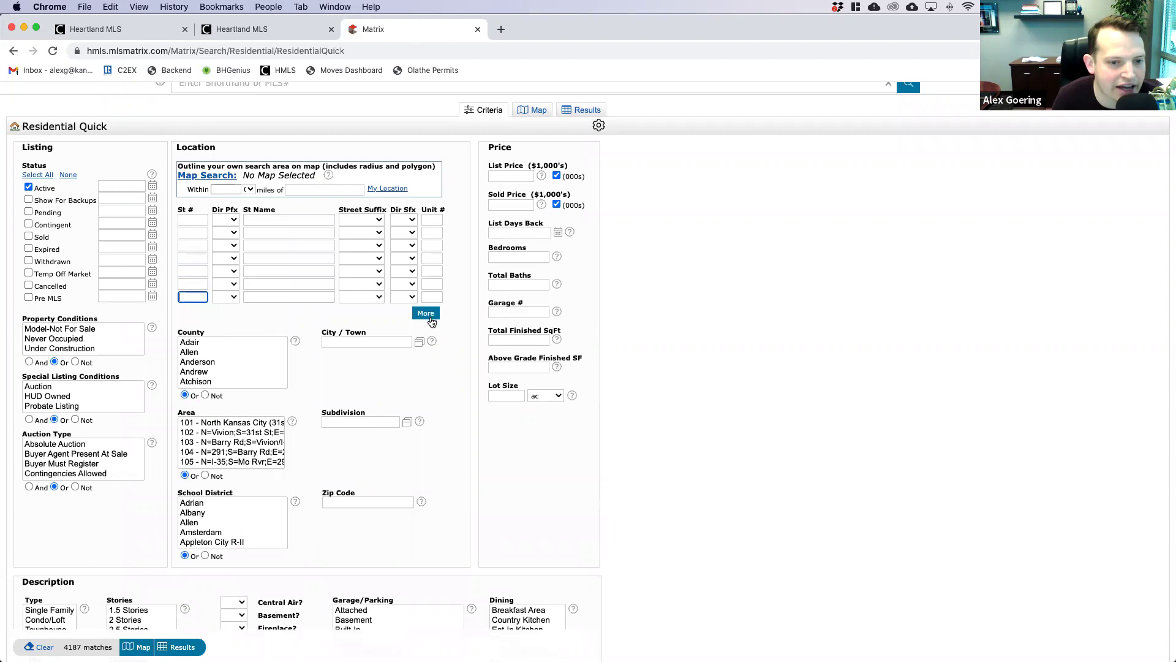
click(430, 315)
click(432, 327)
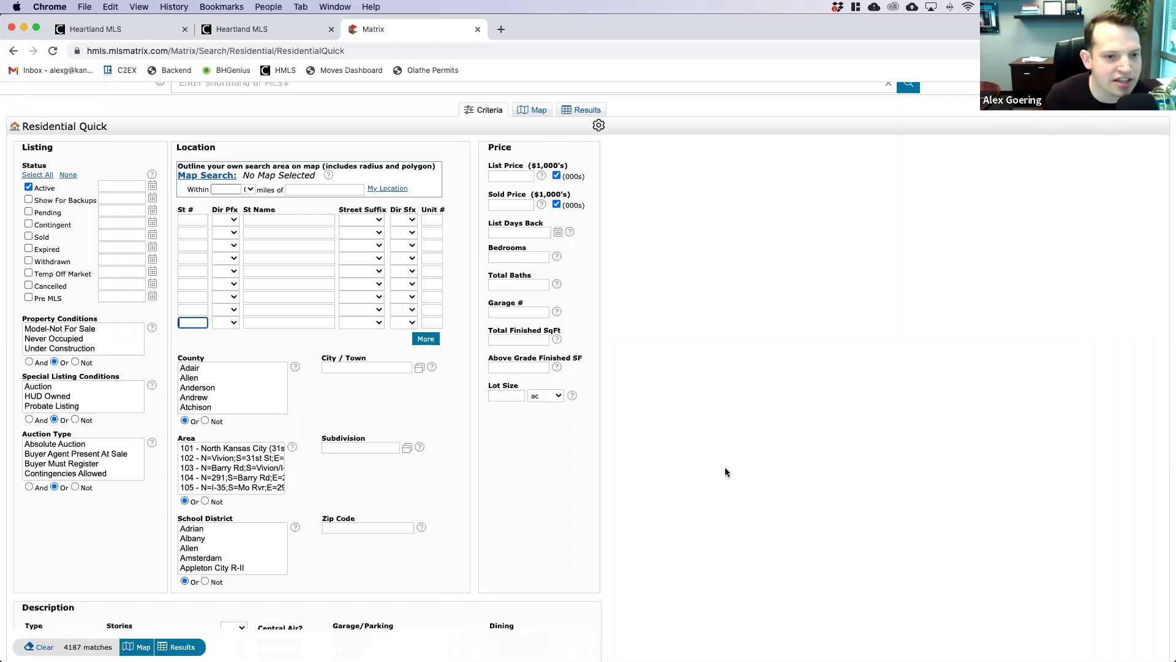
Step: Reopen the Residential Quick search as a fresh form and look over its County list and other criteria
scroll(650, 335, up, 3)
mouse_move(171, 124)
click(185, 158)
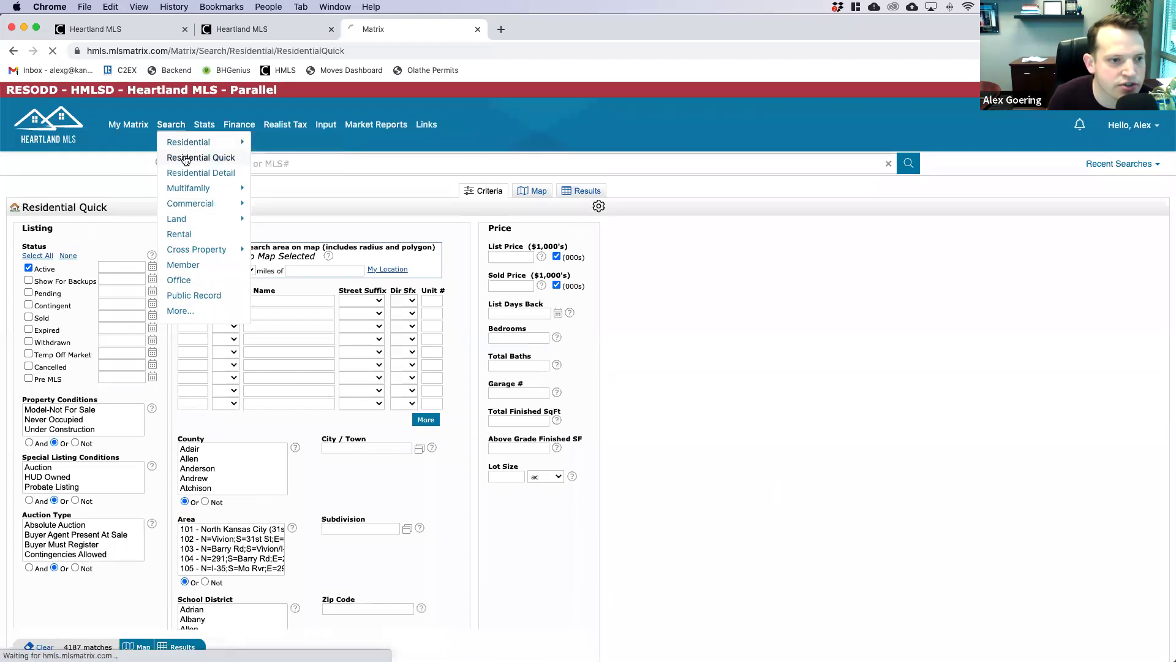
scroll(714, 362, down, 3)
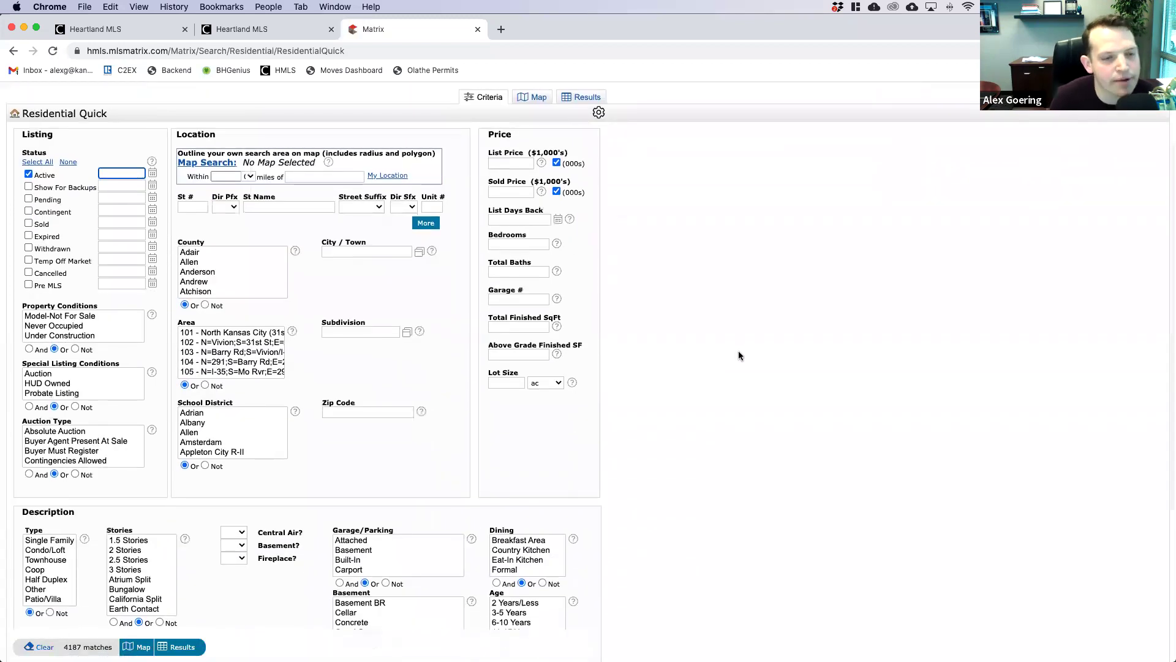
click(778, 422)
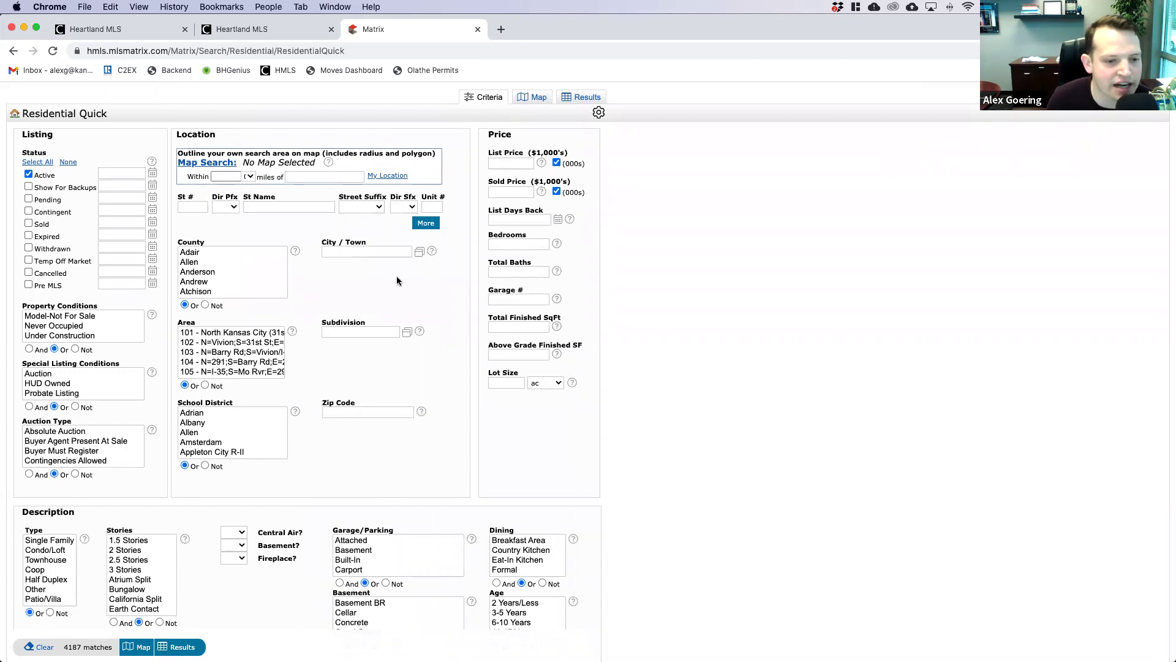
scroll(203, 273, down, 5)
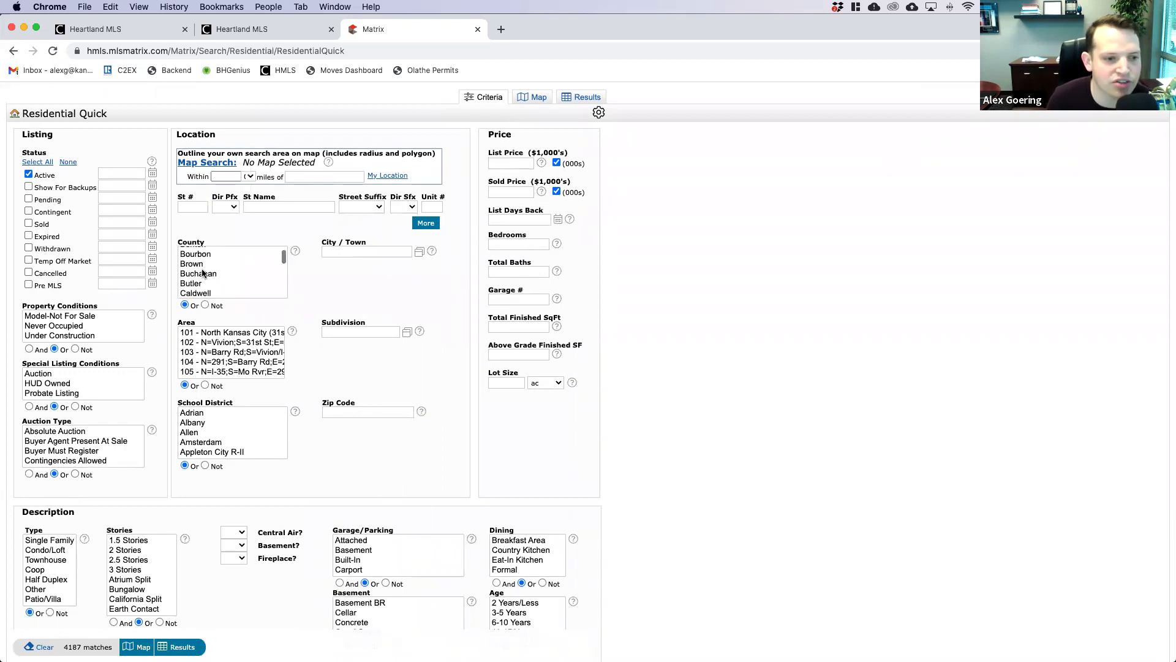
scroll(203, 273, up, 5)
scroll(375, 341, up, 2)
scroll(374, 339, down, 1)
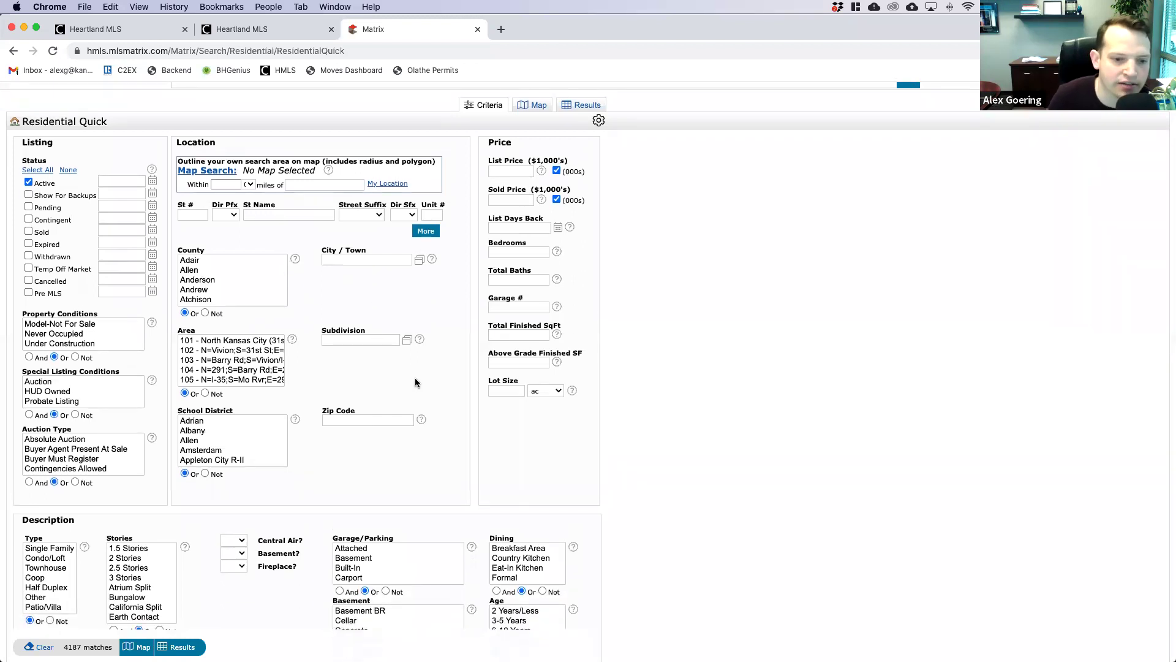
scroll(212, 367, down, 10)
scroll(215, 375, up, 10)
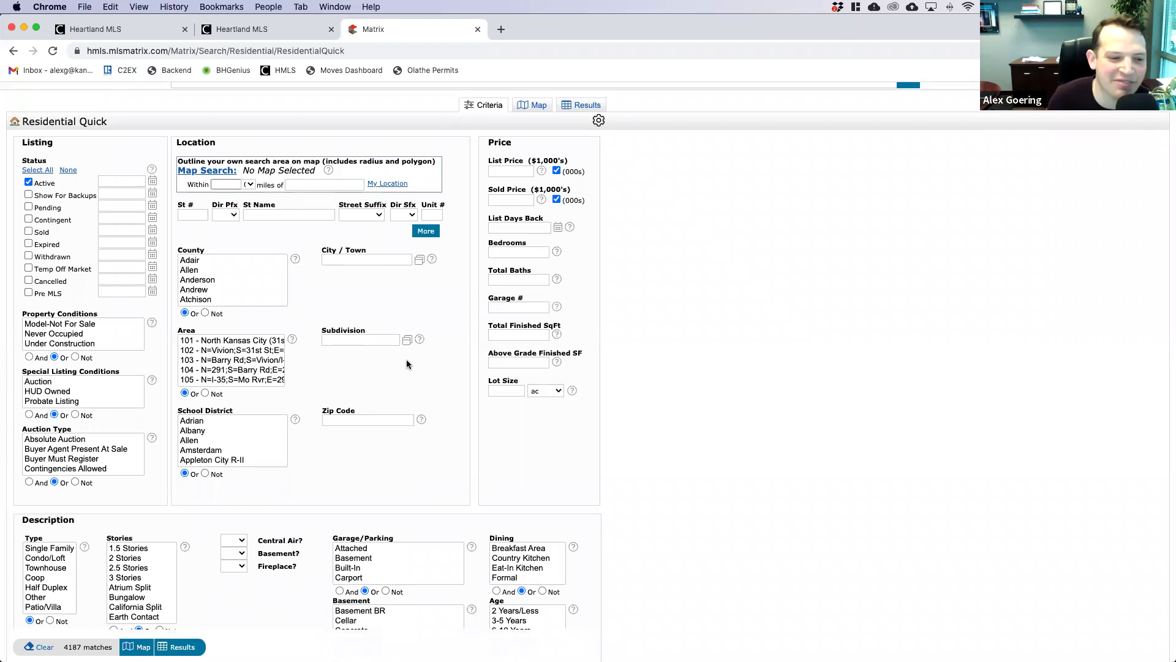
Step: Set the City / Town criterion to Spring Hill
click(357, 262)
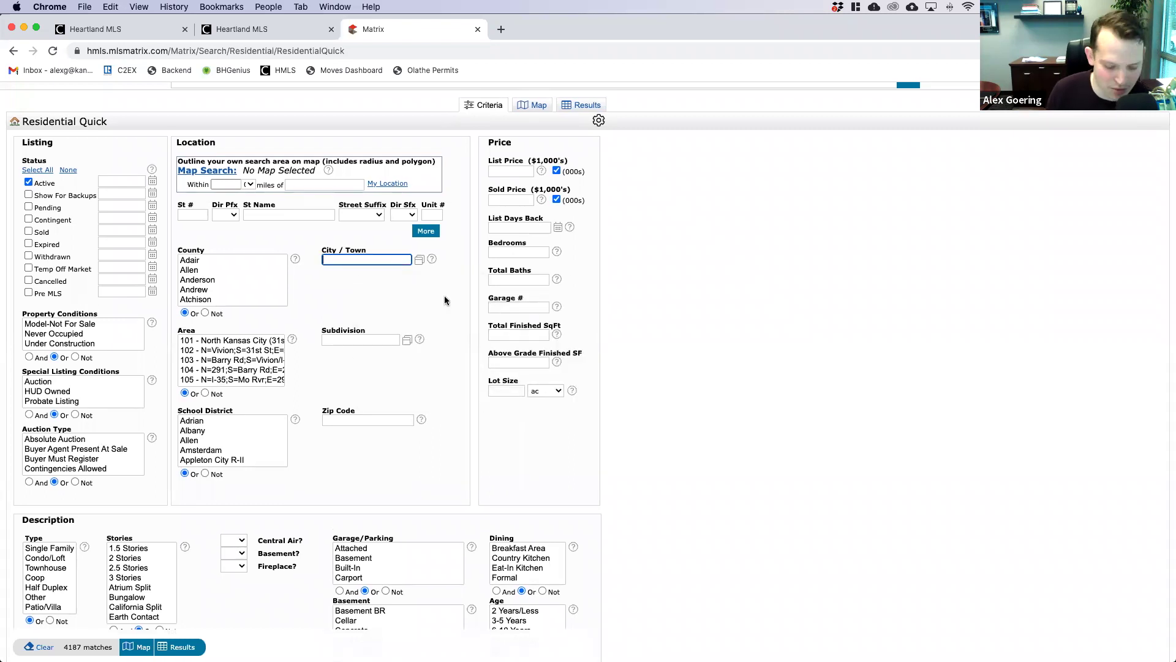
text(s)
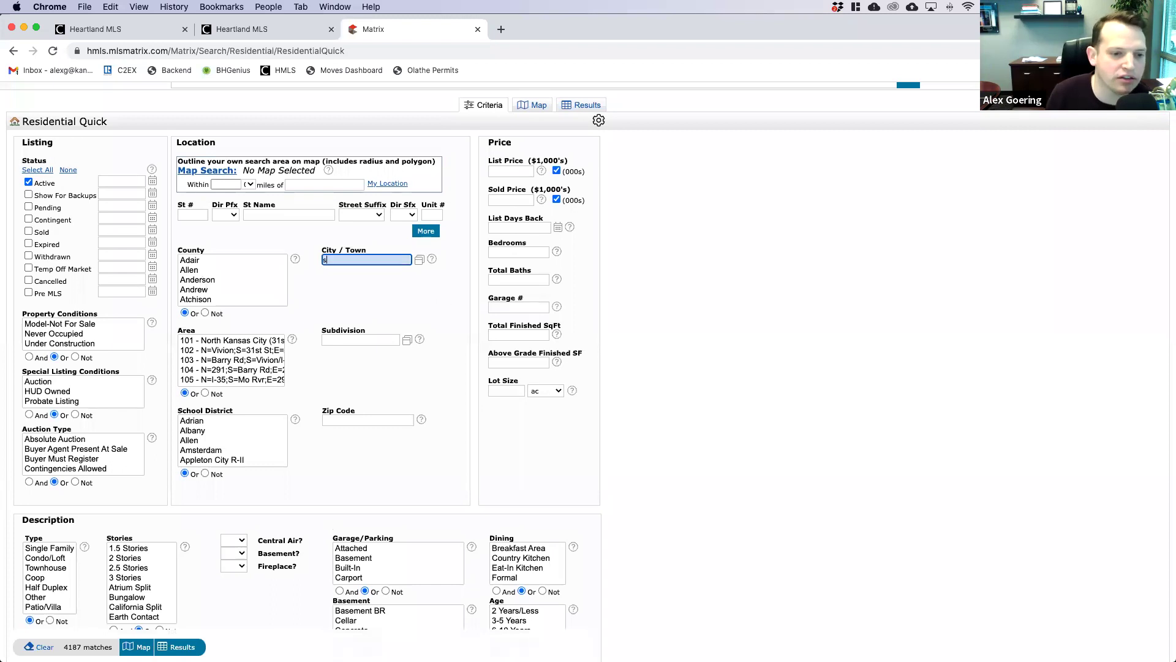
text(pring )
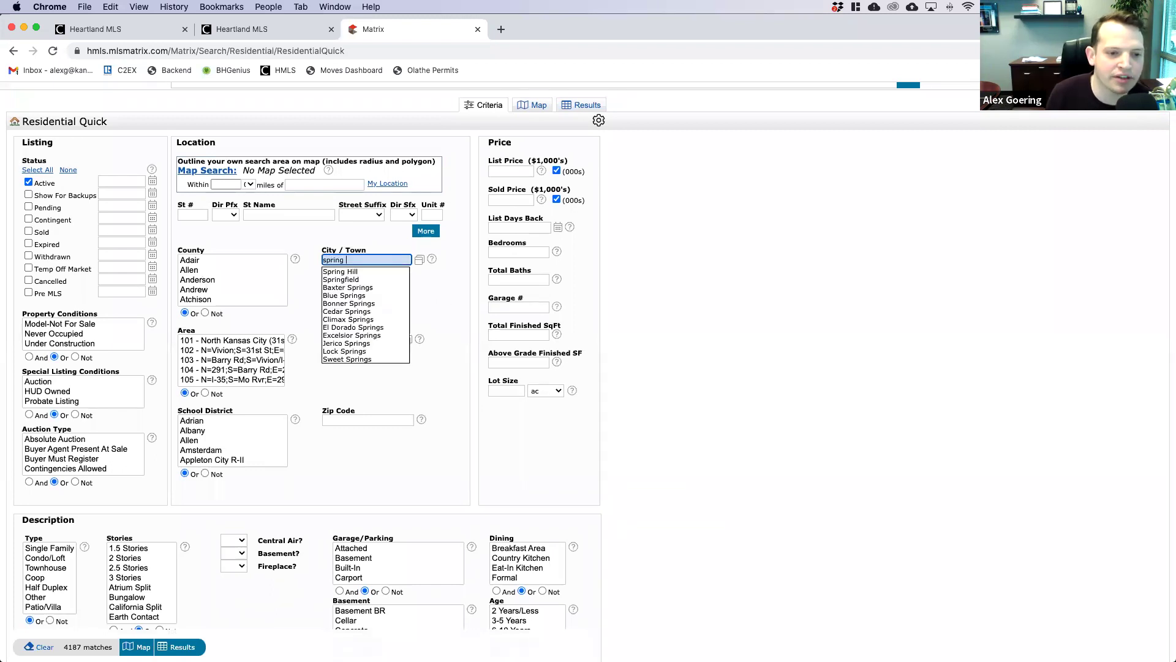
text(hill)
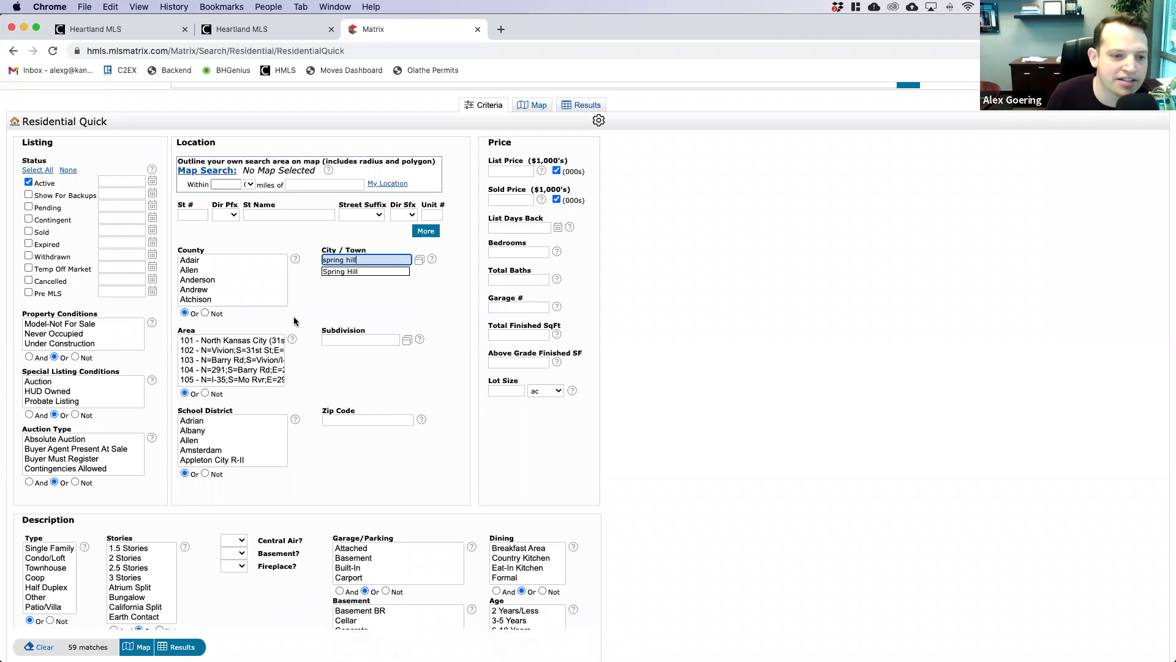
click(336, 271)
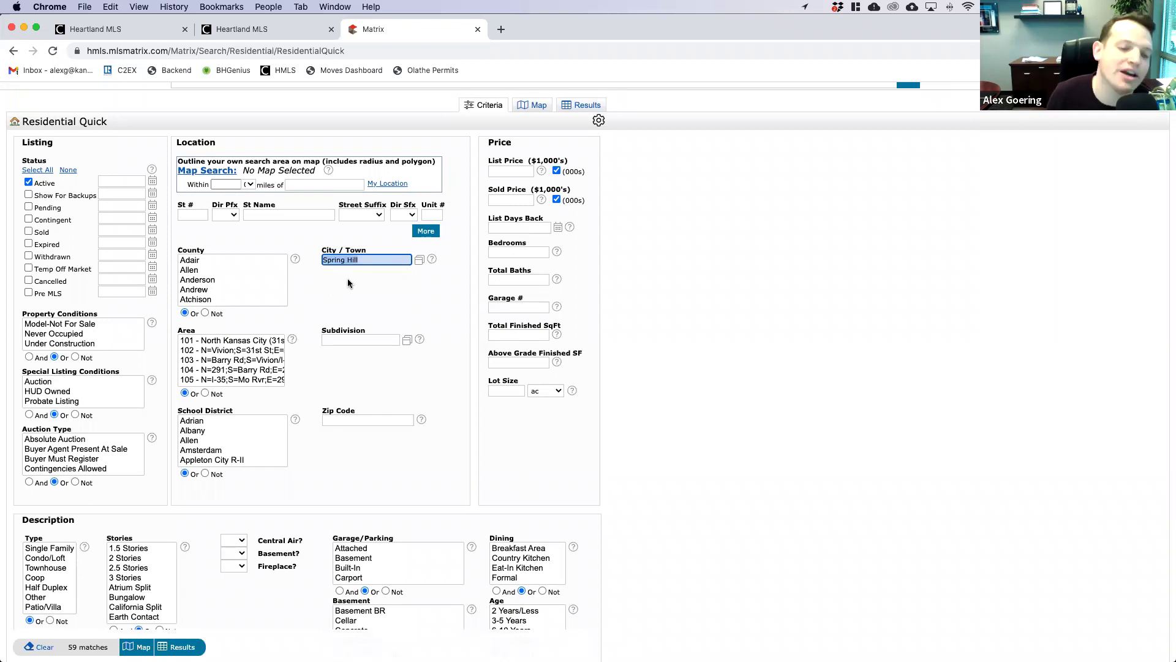
click(348, 283)
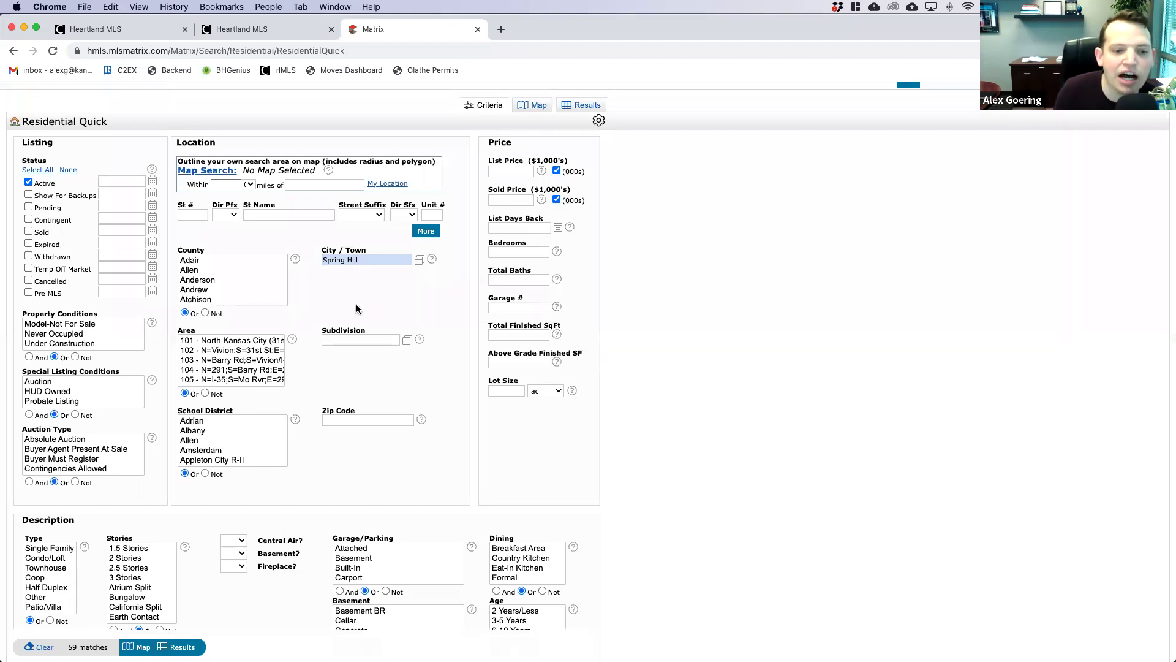
Step: Set the Subdivision criterion to Woodland Ridge
click(361, 340)
text(woodl)
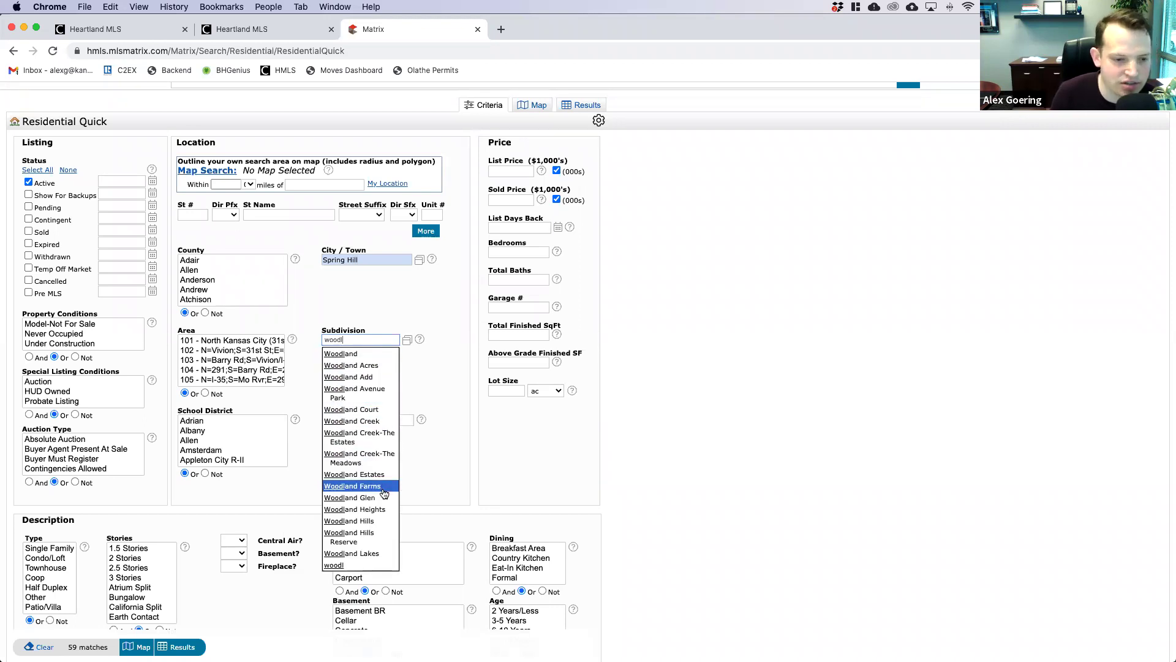
text(and)
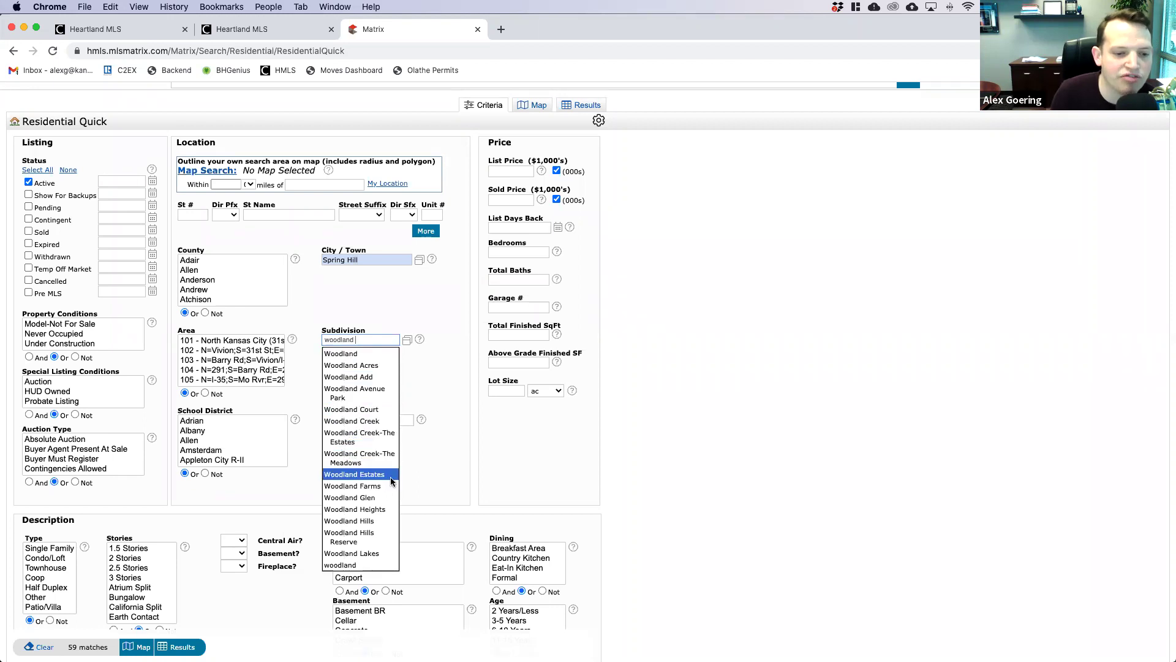
text( ridge)
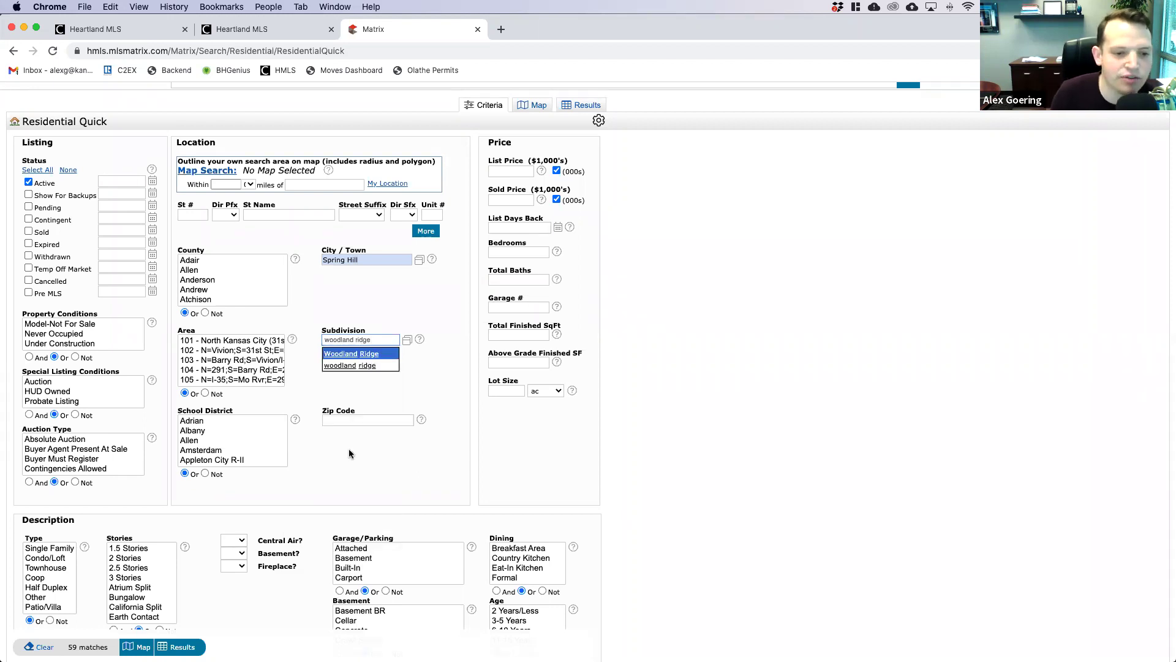
click(360, 357)
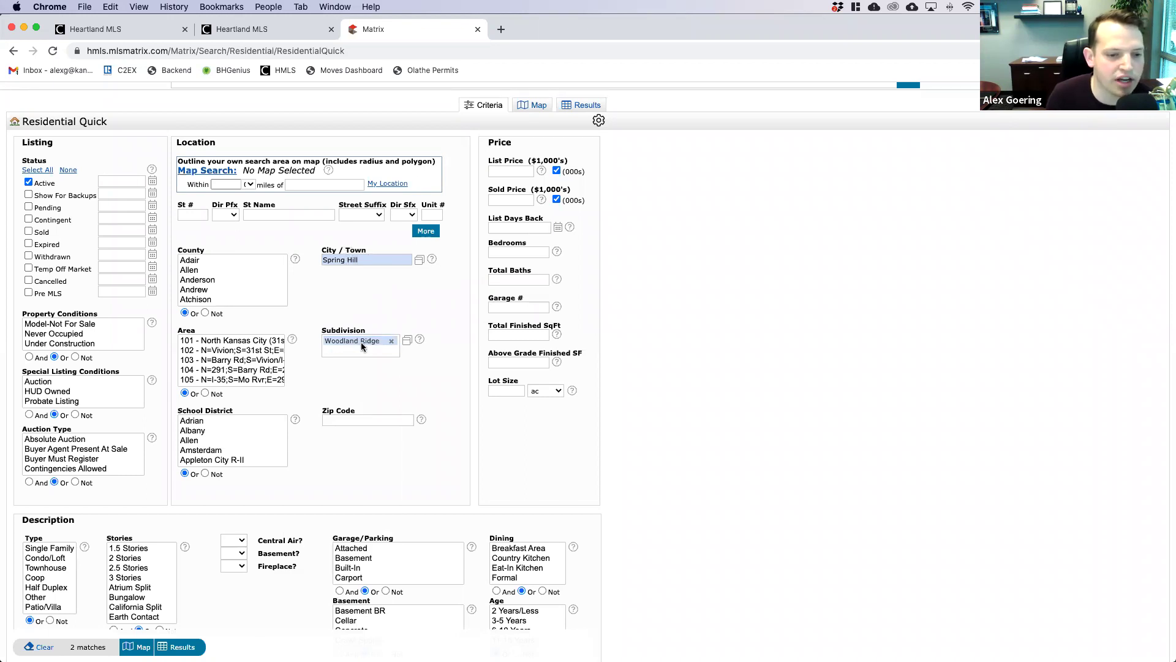
Step: Add the Pending, Show For Backups and Sold statuses to the search
scroll(436, 371, down, 2)
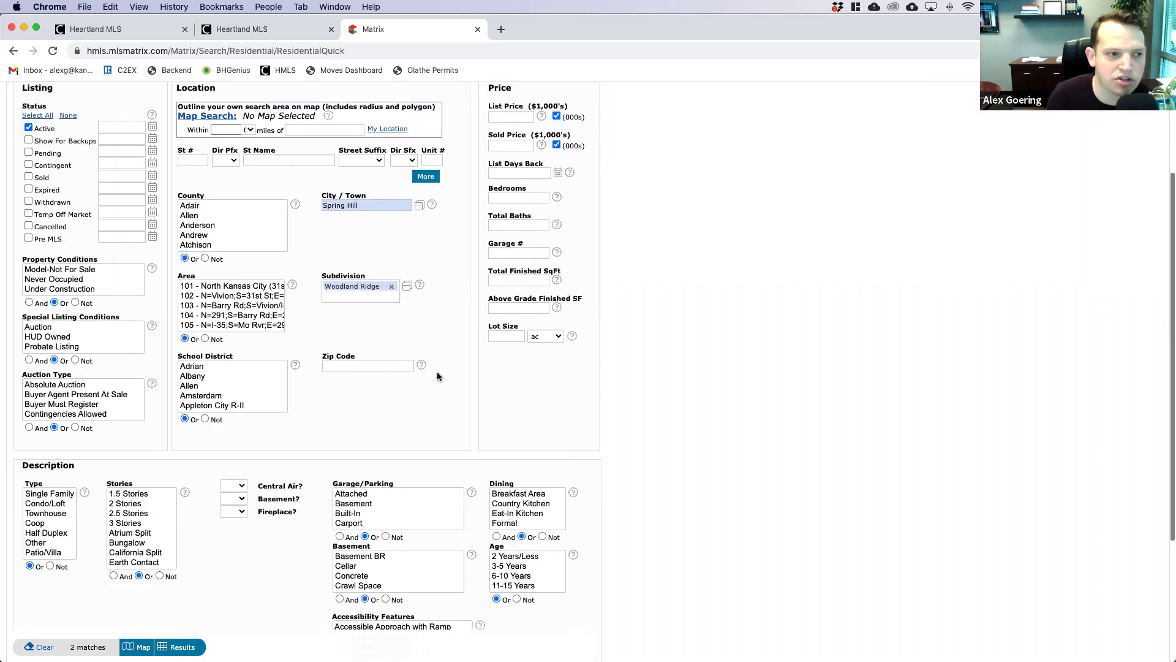
click(28, 152)
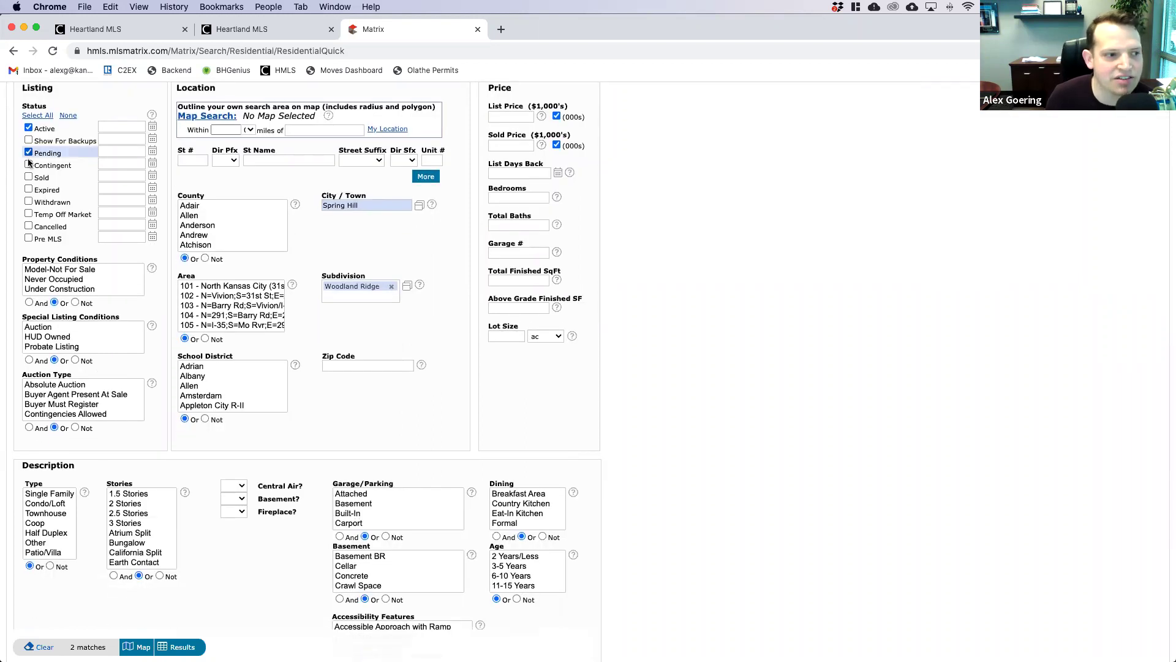
click(28, 140)
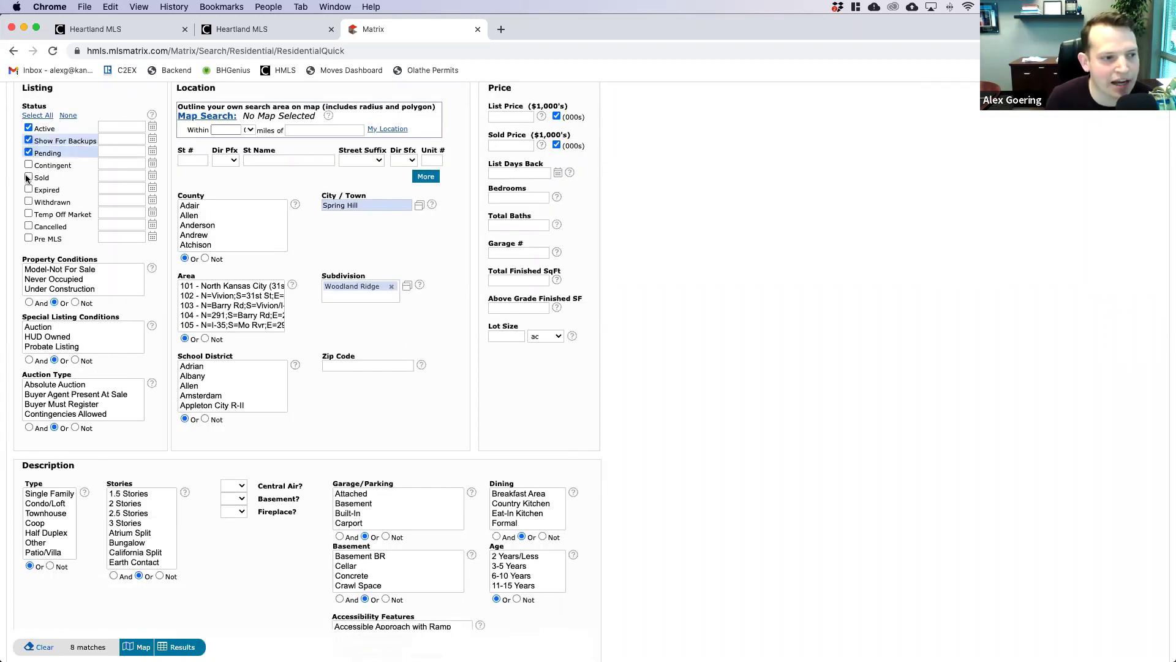
click(28, 177)
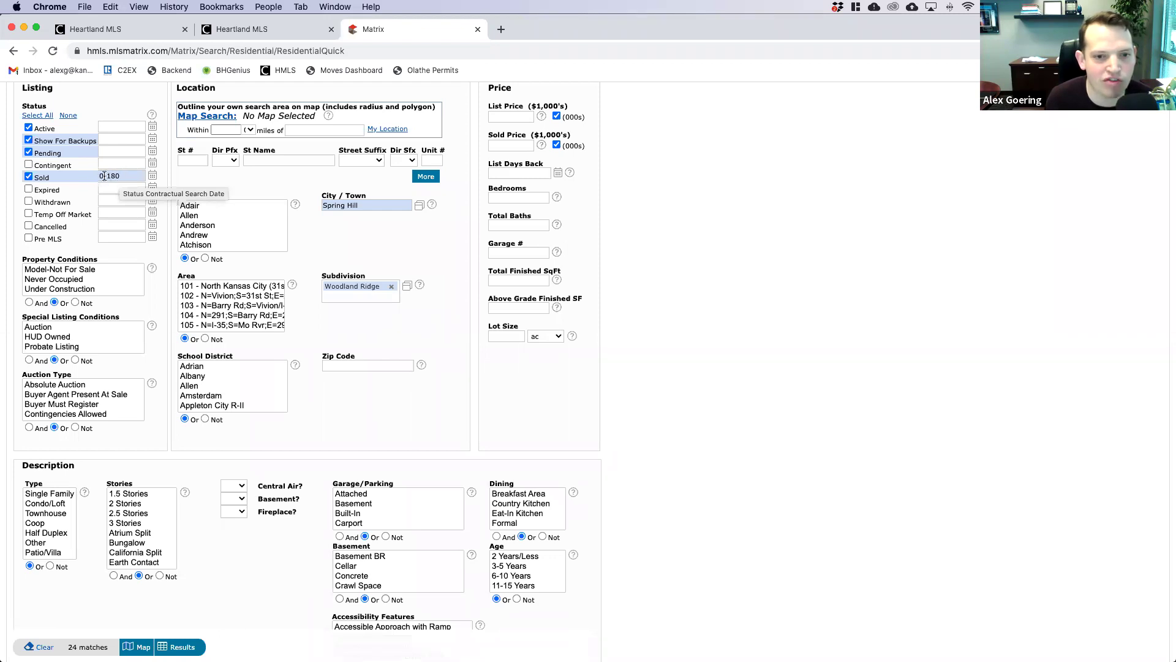
Step: Set the Sold status date range to 0-90 days
click(136, 178)
key(BackSpace)
key(BackSpace)
key(BackSpace)
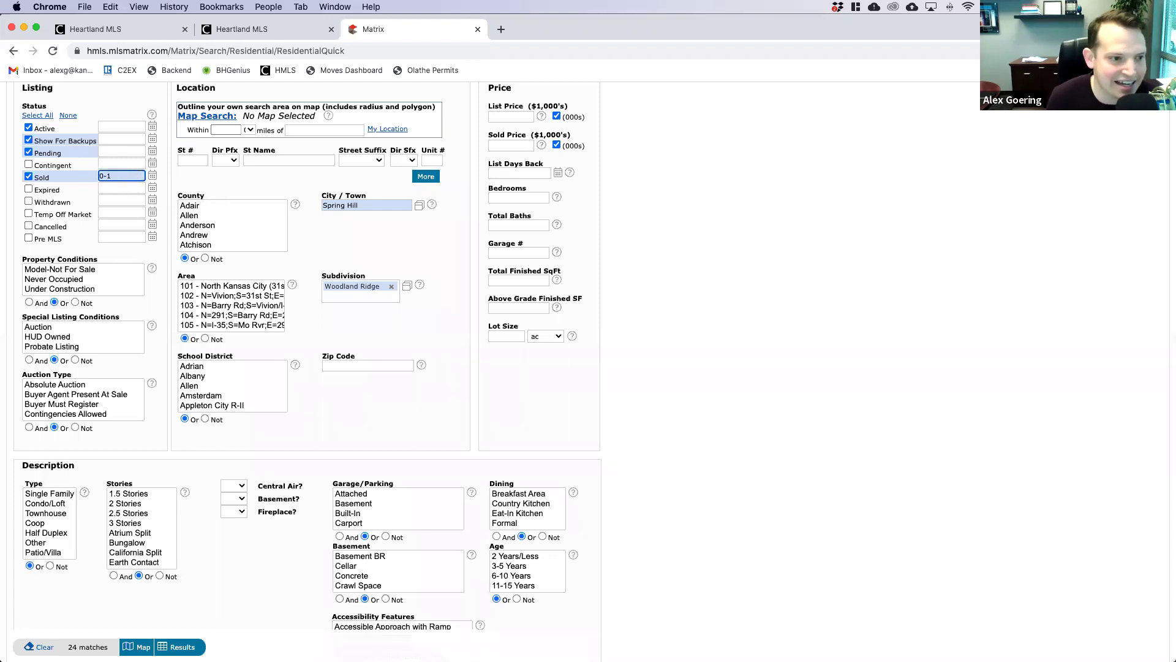
text(90)
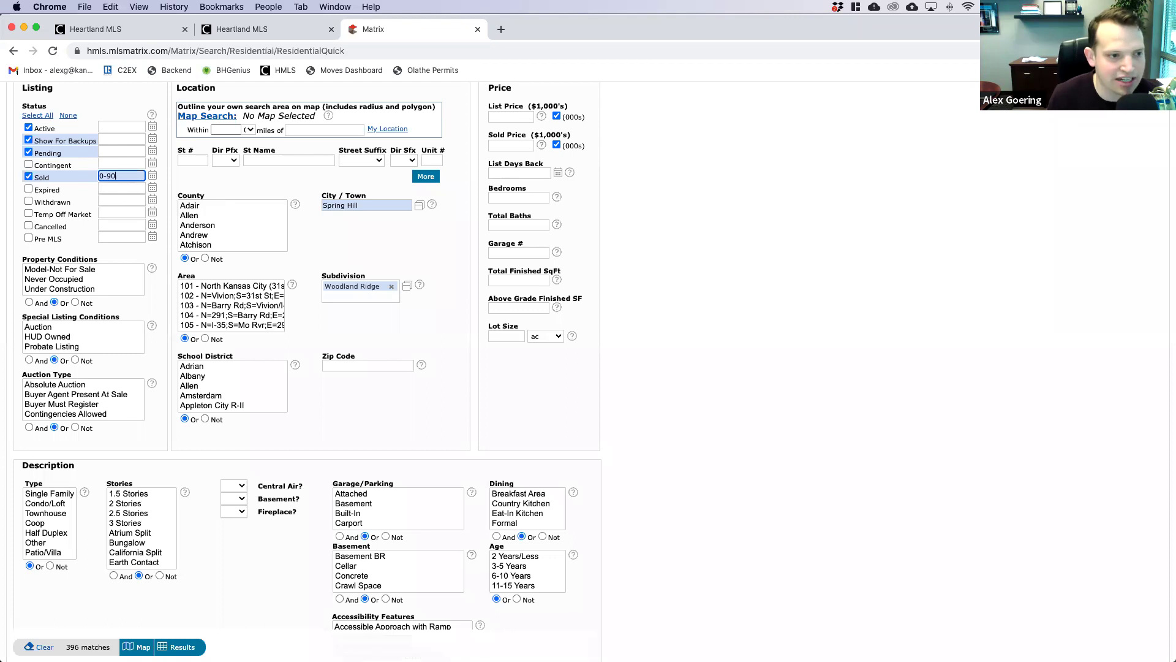
click(663, 240)
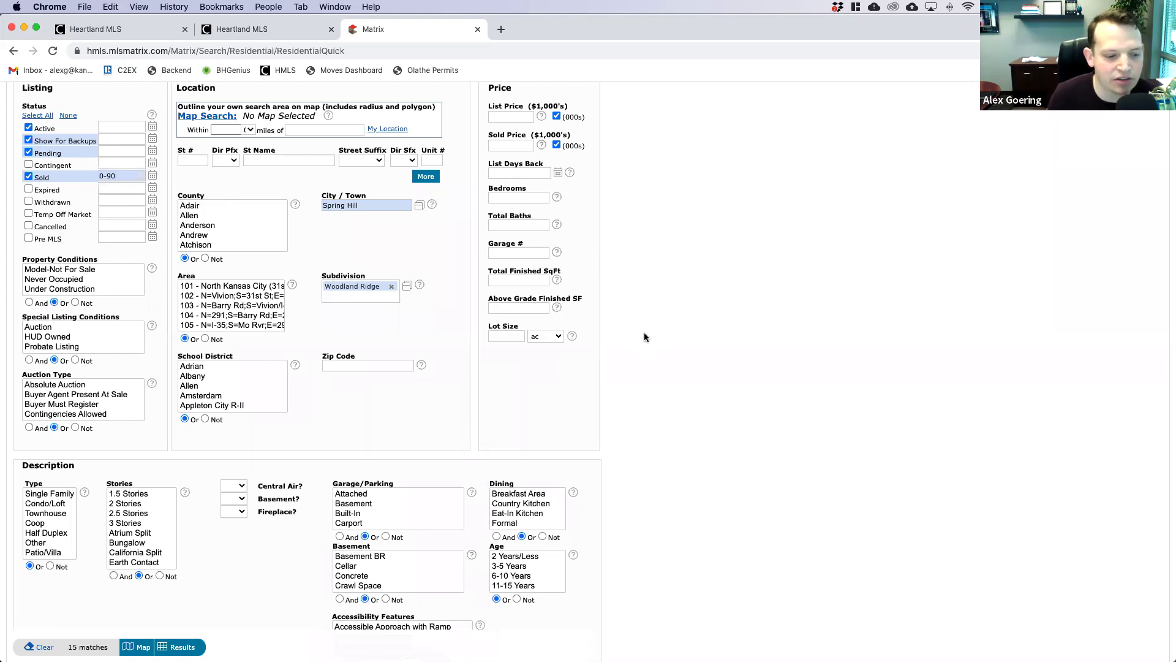
Step: Review the remaining Residential Quick criteria, including the Description section, and show the search results
scroll(644, 337, down, 1)
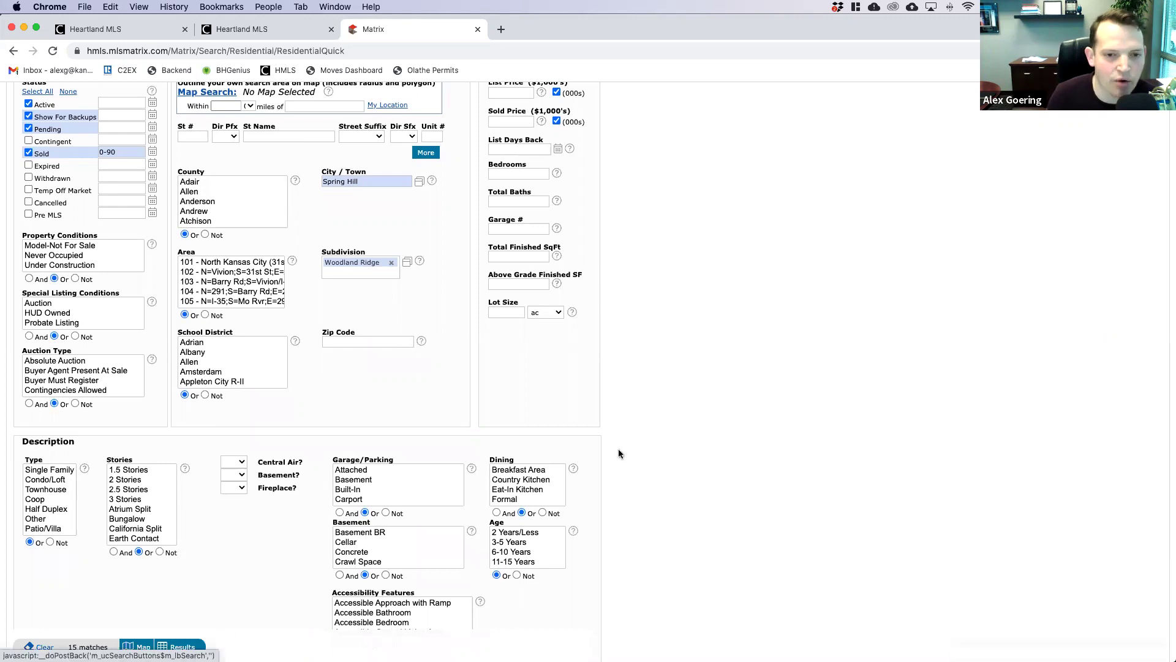
scroll(619, 448, up, 2)
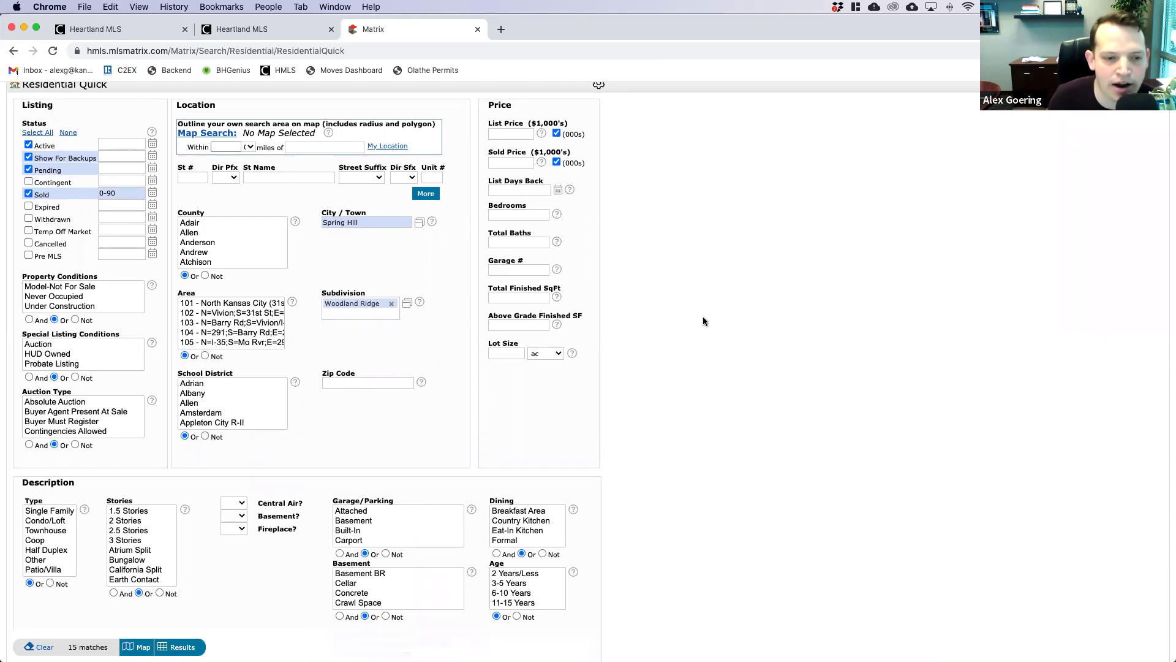
scroll(682, 367, down, 3)
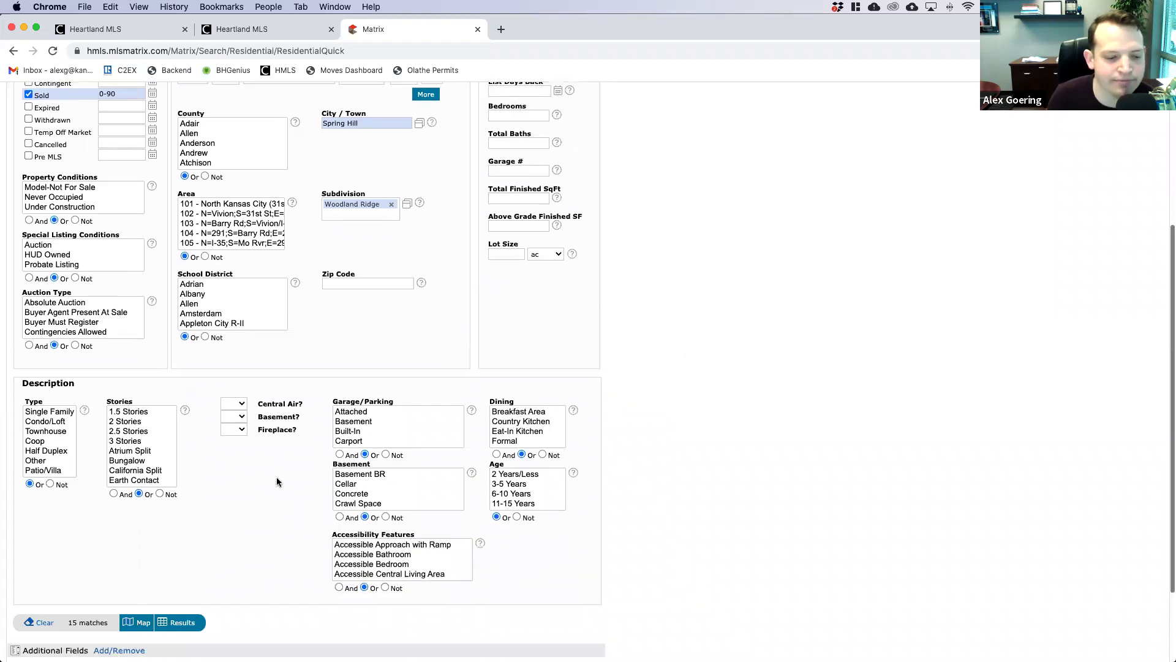
click(175, 613)
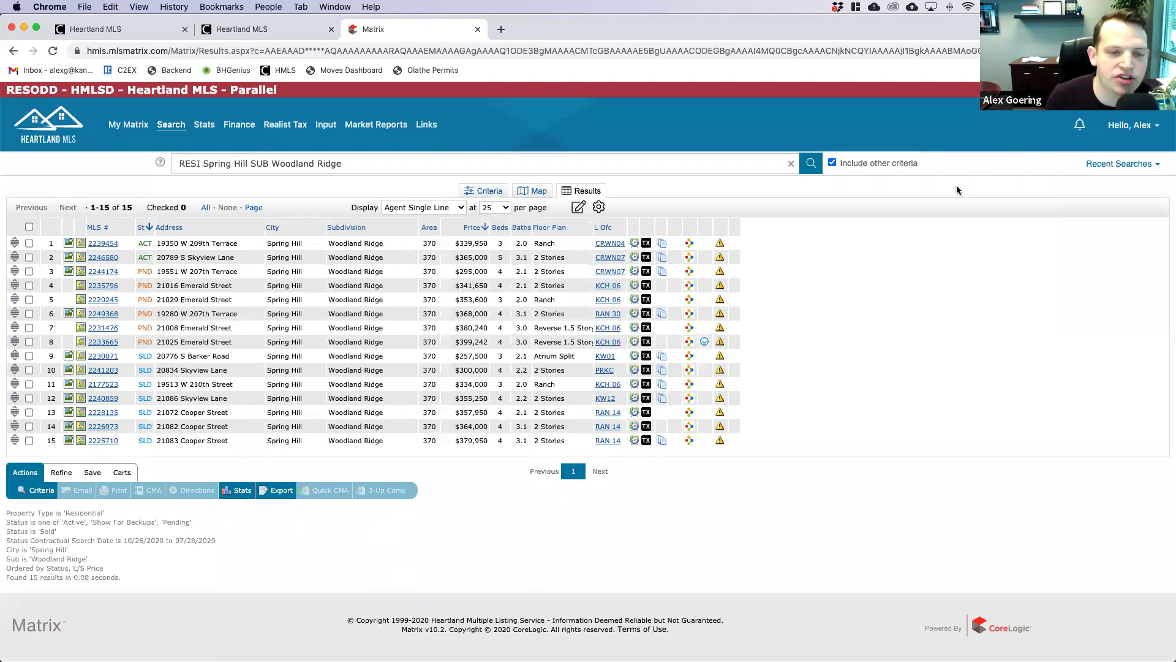
click(1166, 51)
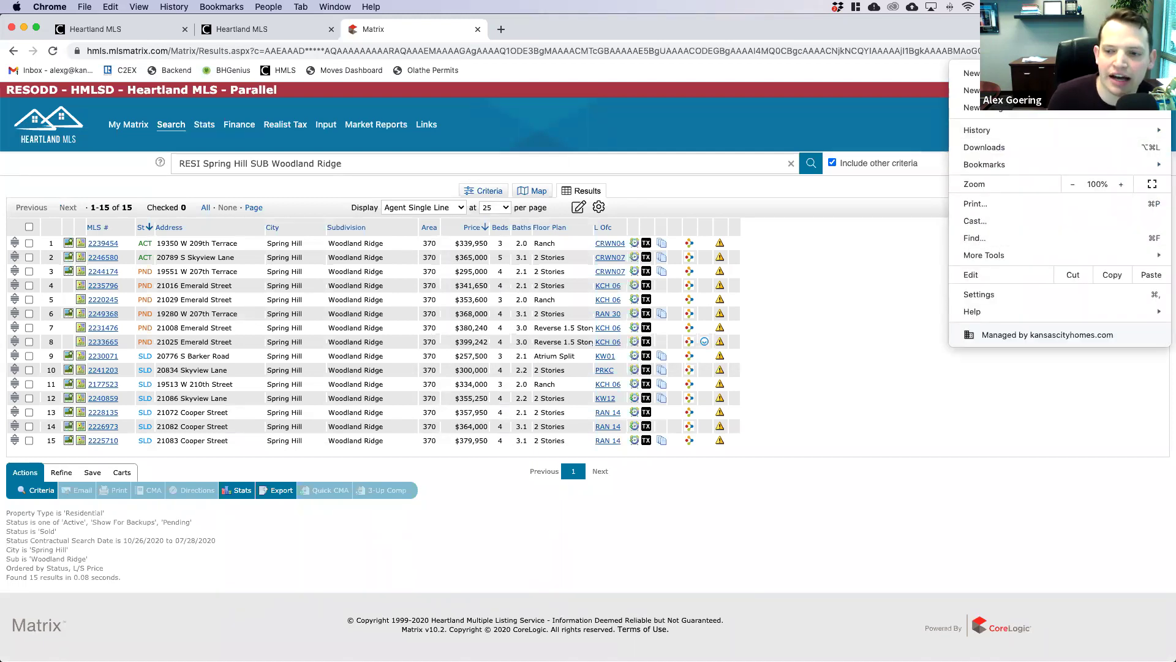
click(1063, 293)
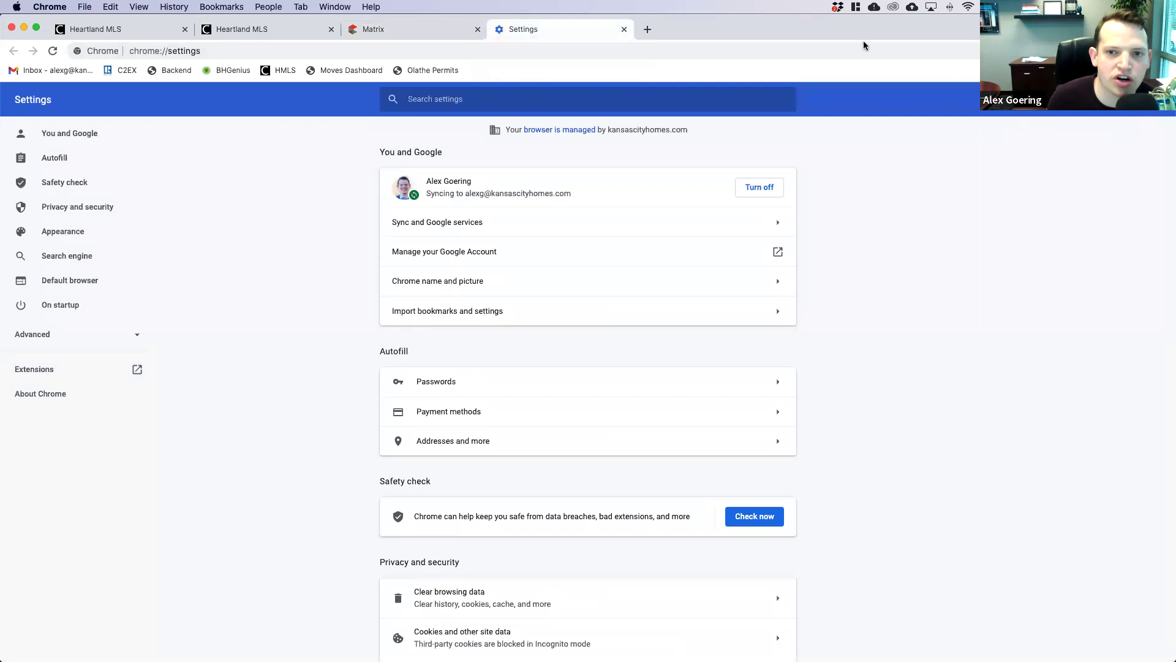
drag(908, 30, 915, 73)
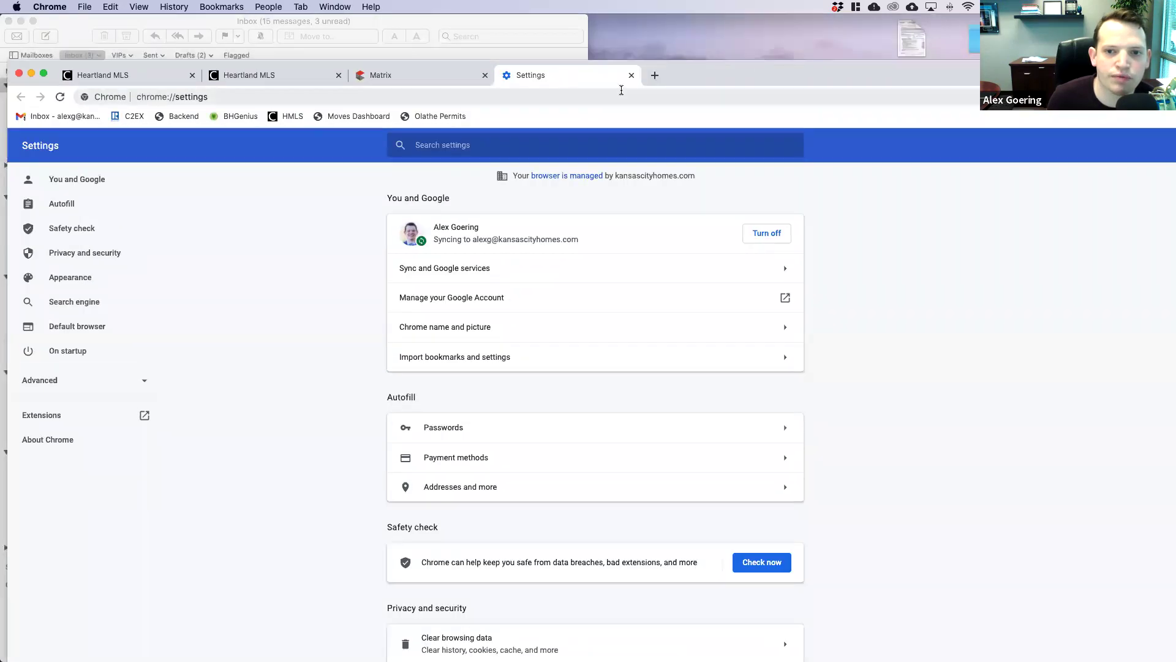
key(super+w)
drag(794, 70, 787, 27)
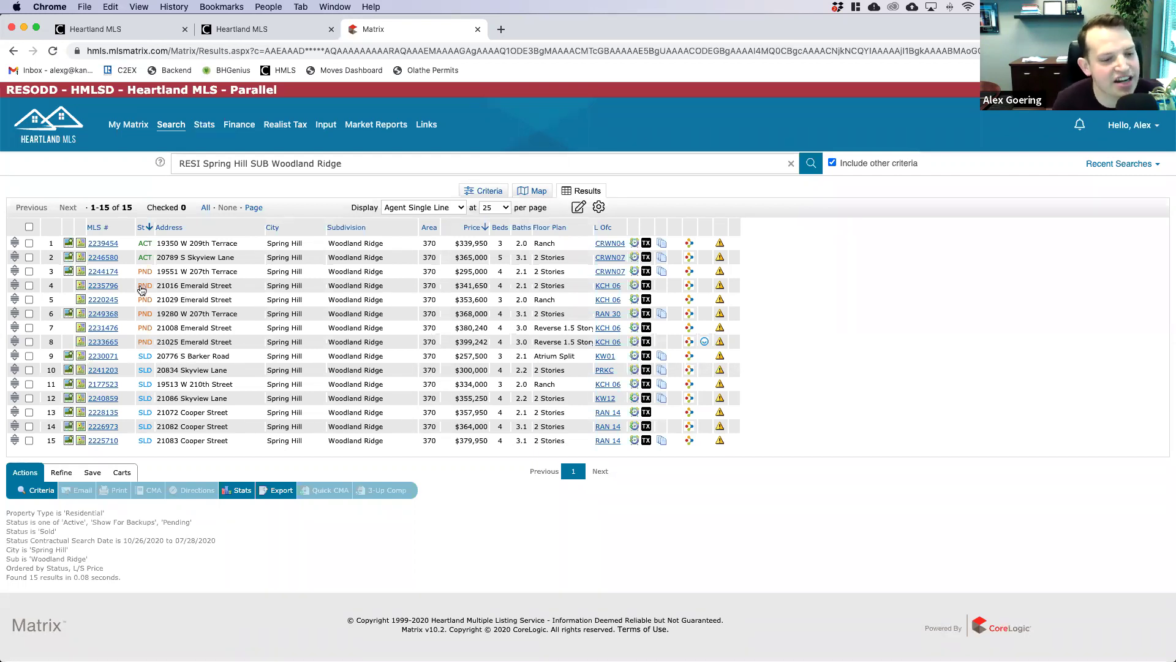
Step: Select all listings in the search results and clear the selection again
click(28, 227)
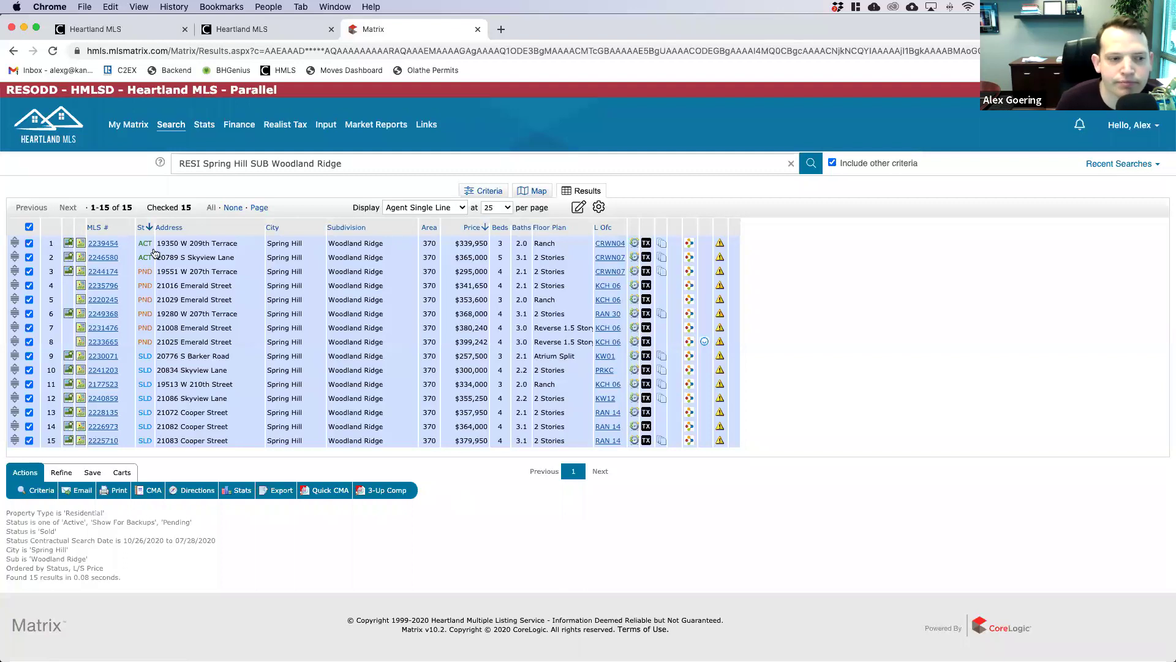
click(29, 227)
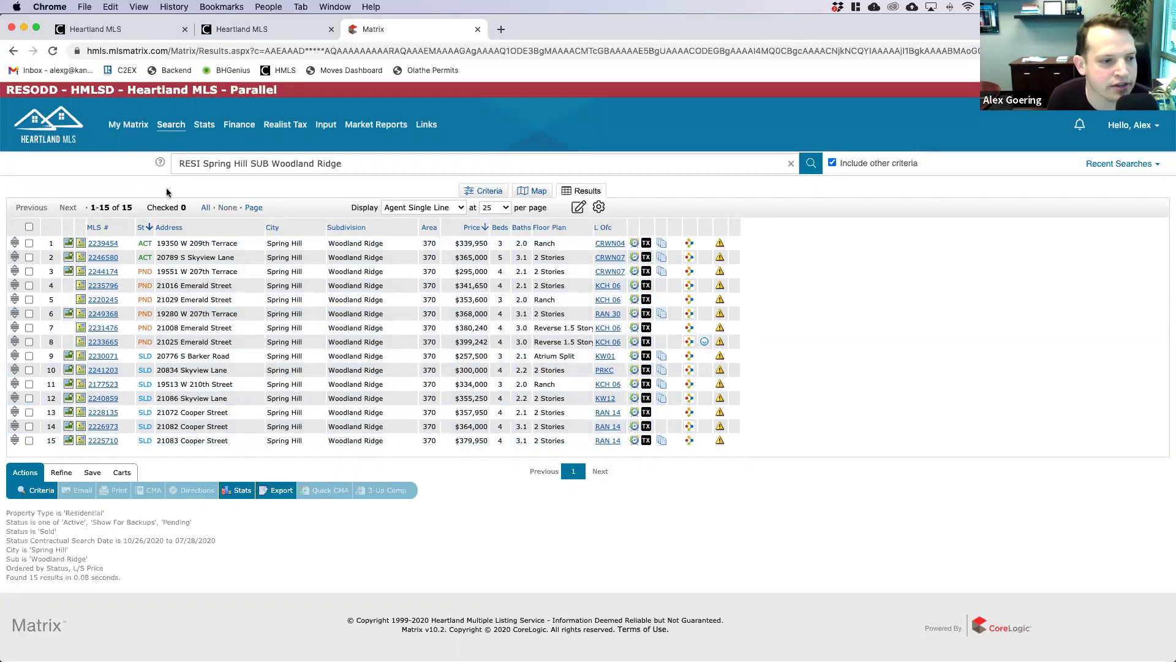
Step: Open the dashboard's Market Watch customization, review its criteria including the Listing Office ID, and save them
mouse_move(134, 127)
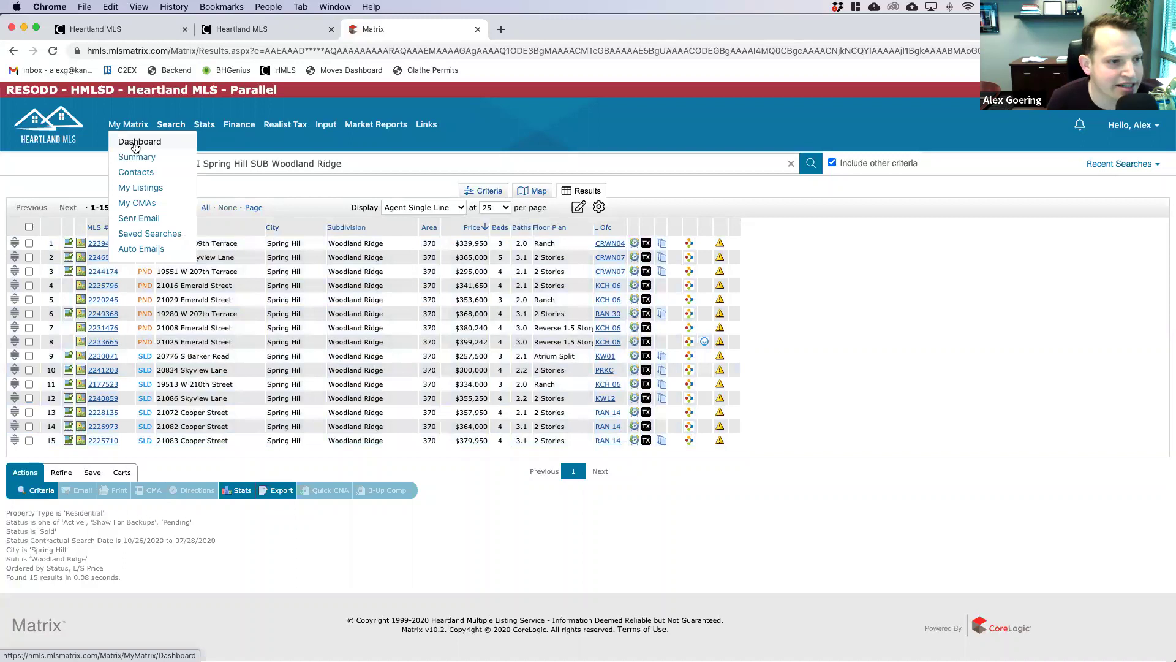
click(135, 145)
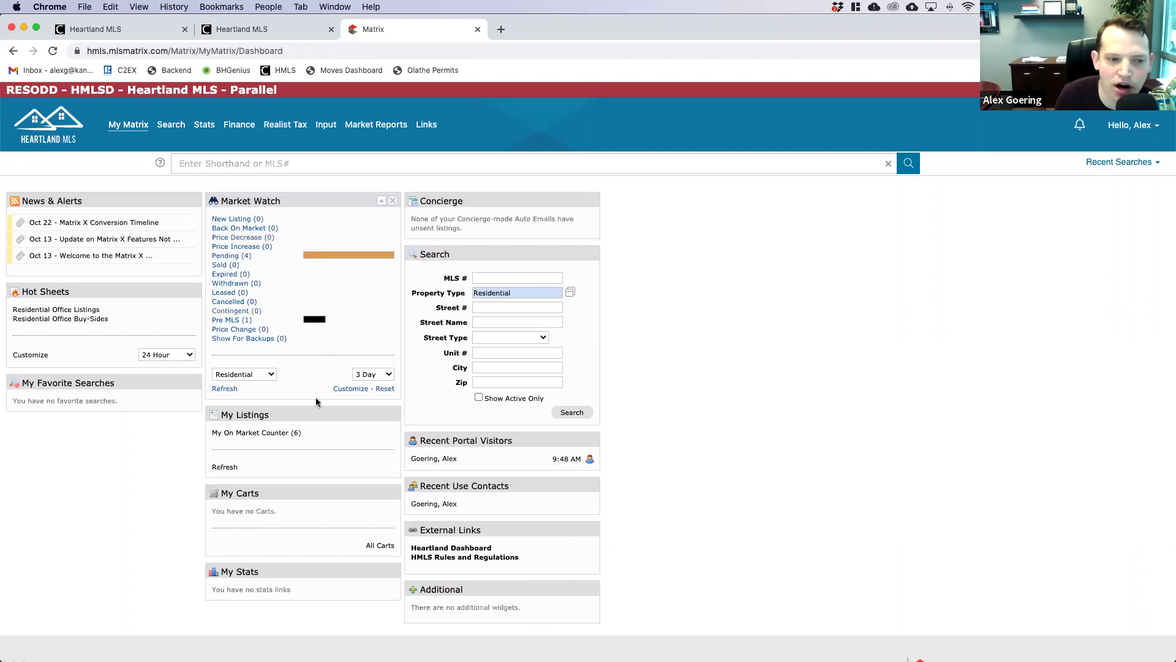
click(357, 390)
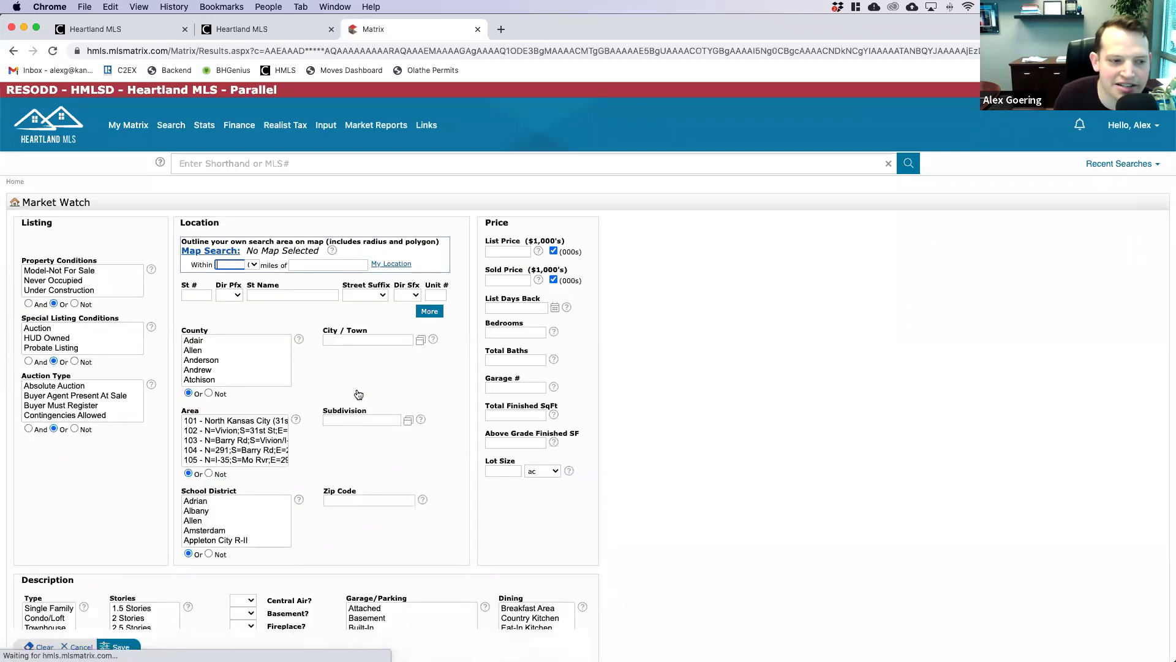
scroll(590, 444, down, 3)
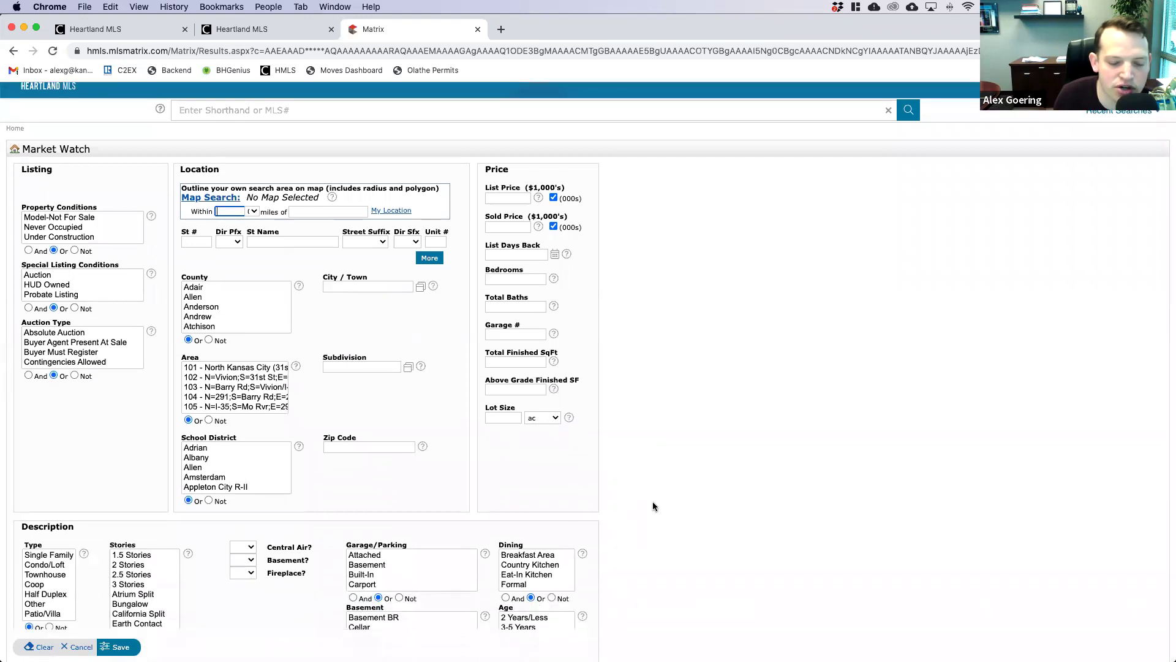
scroll(652, 501, down, 10)
scroll(652, 507, down, 5)
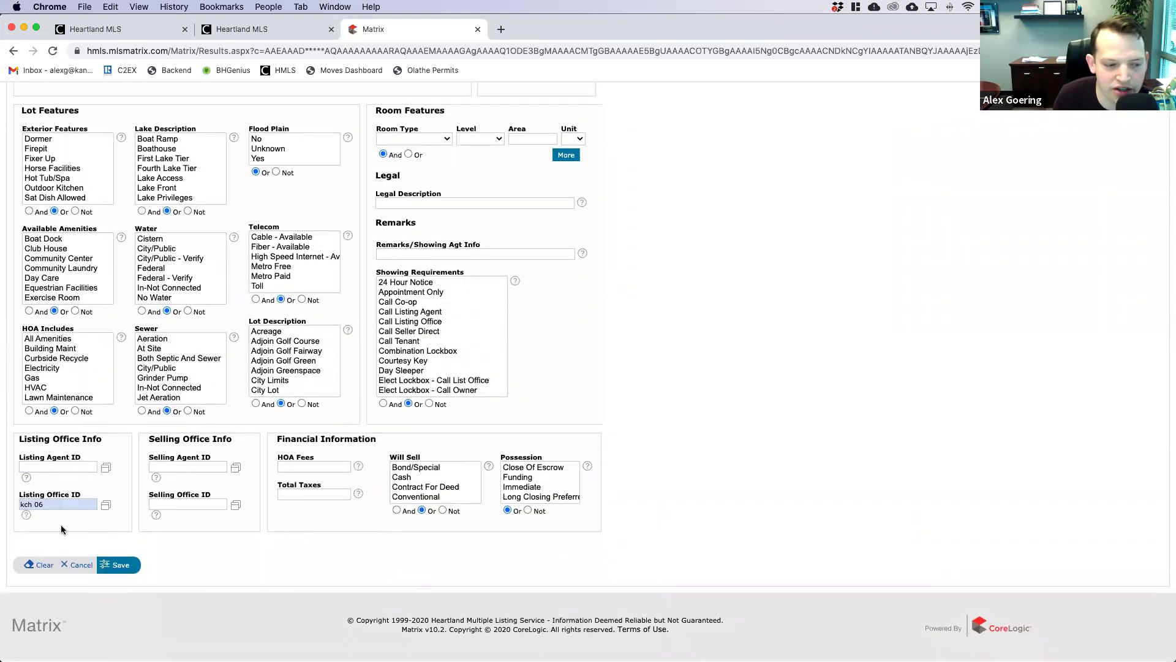
mouse_move(41, 506)
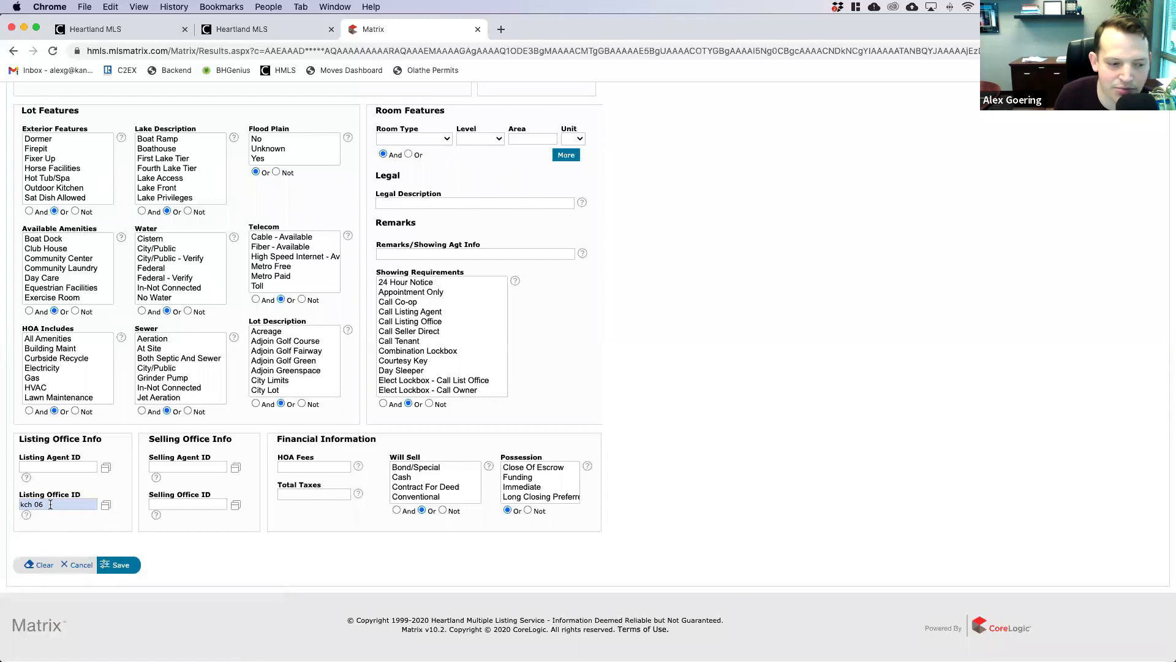
click(122, 566)
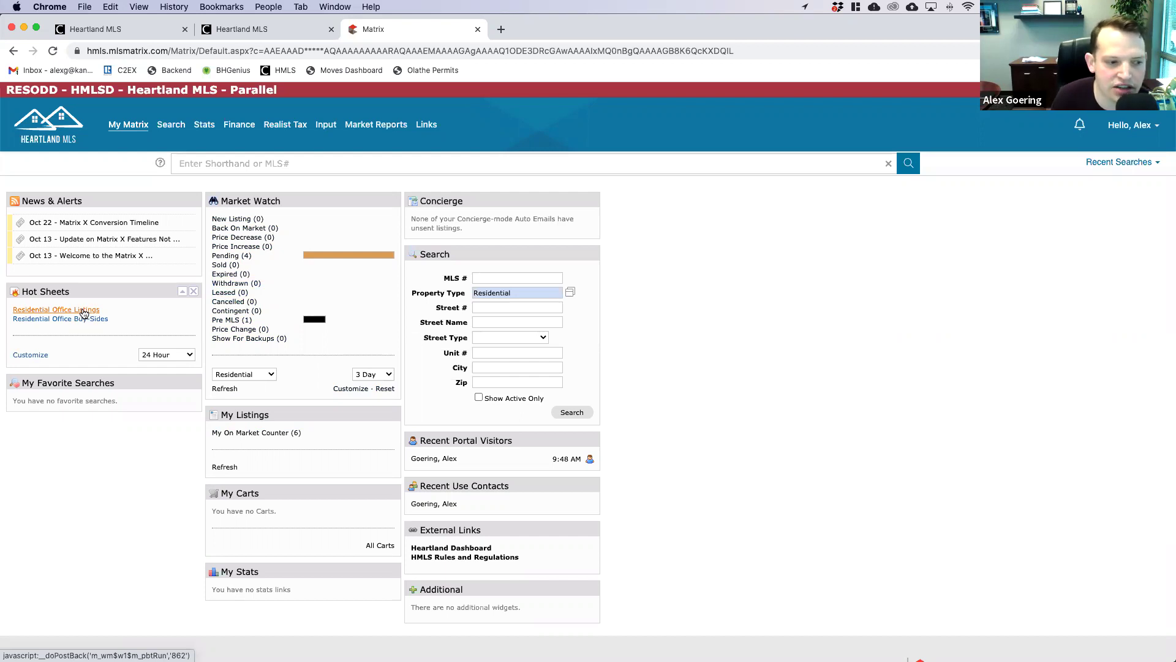
Step: View the Hot Sheets management options from the dashboard and return to the dashboard
click(41, 357)
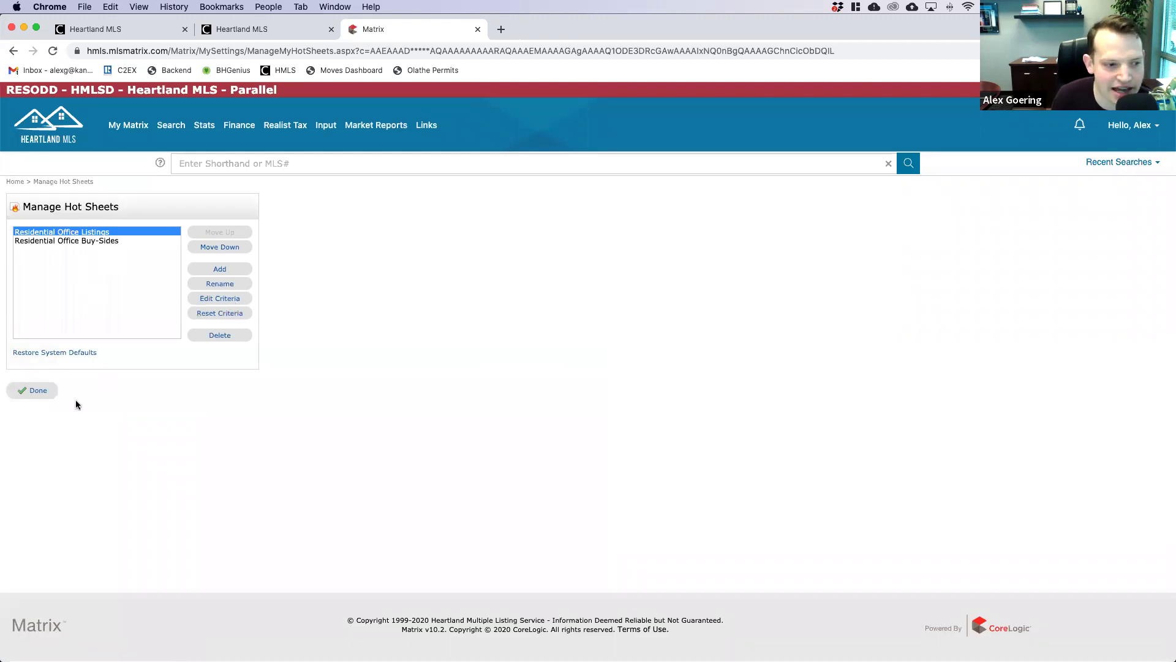
click(28, 393)
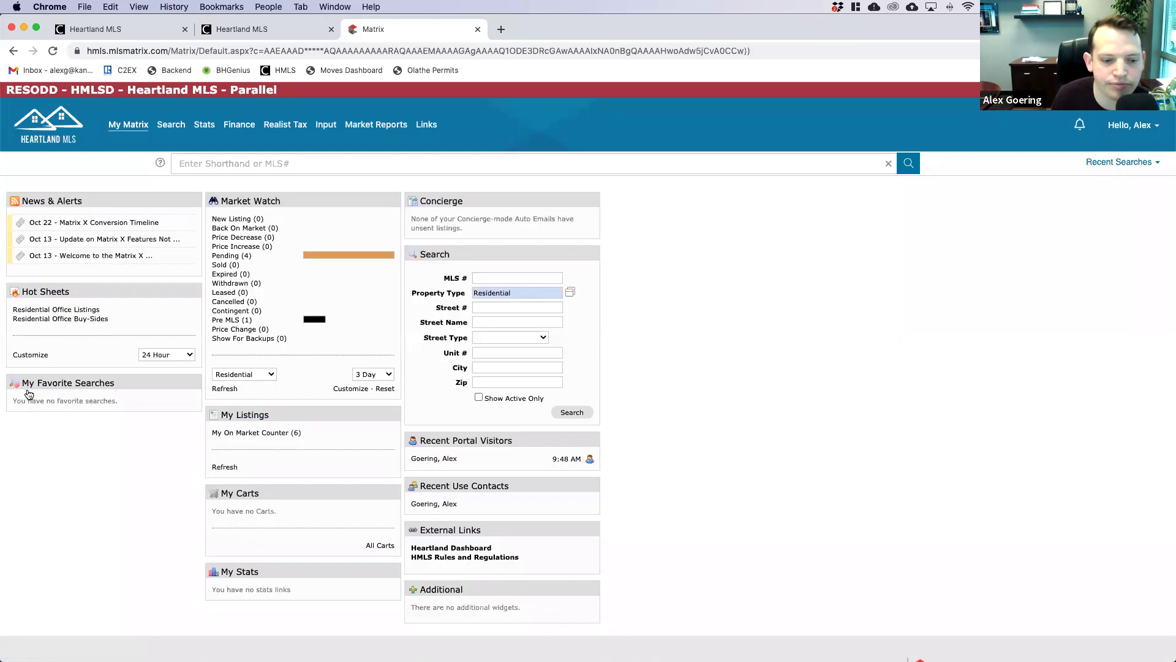
scroll(196, 419, down, 1)
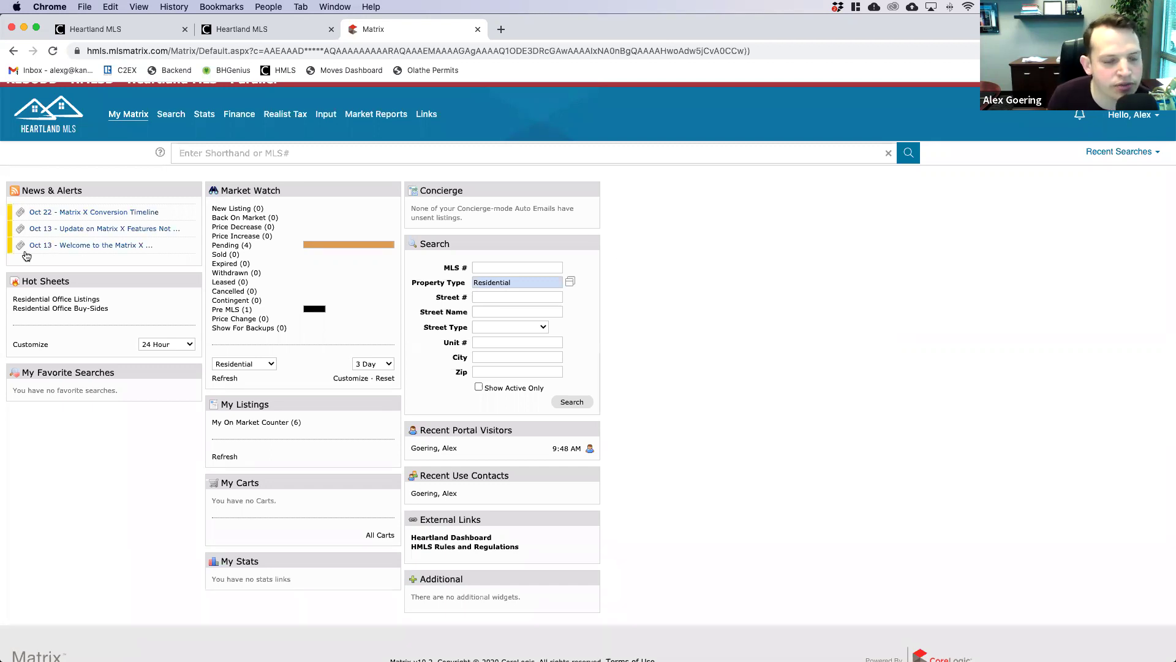
Step: Start a Residential Quick search and add the Show For Backups, Pending, Contingent and Sold statuses to Active
mouse_move(174, 121)
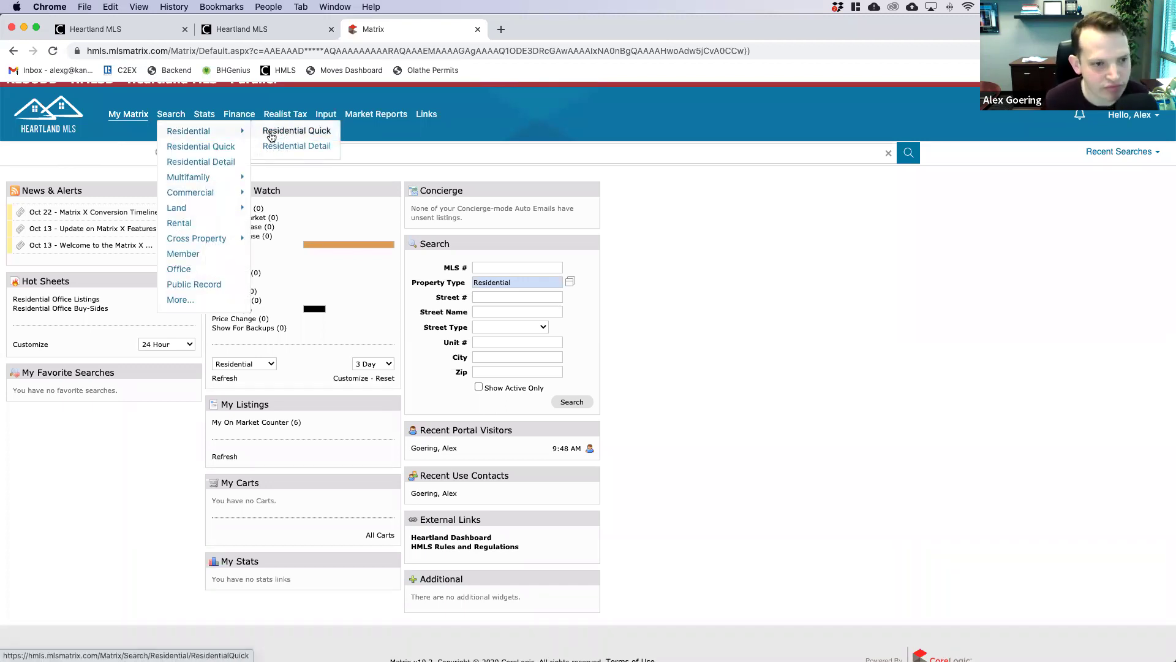
click(277, 133)
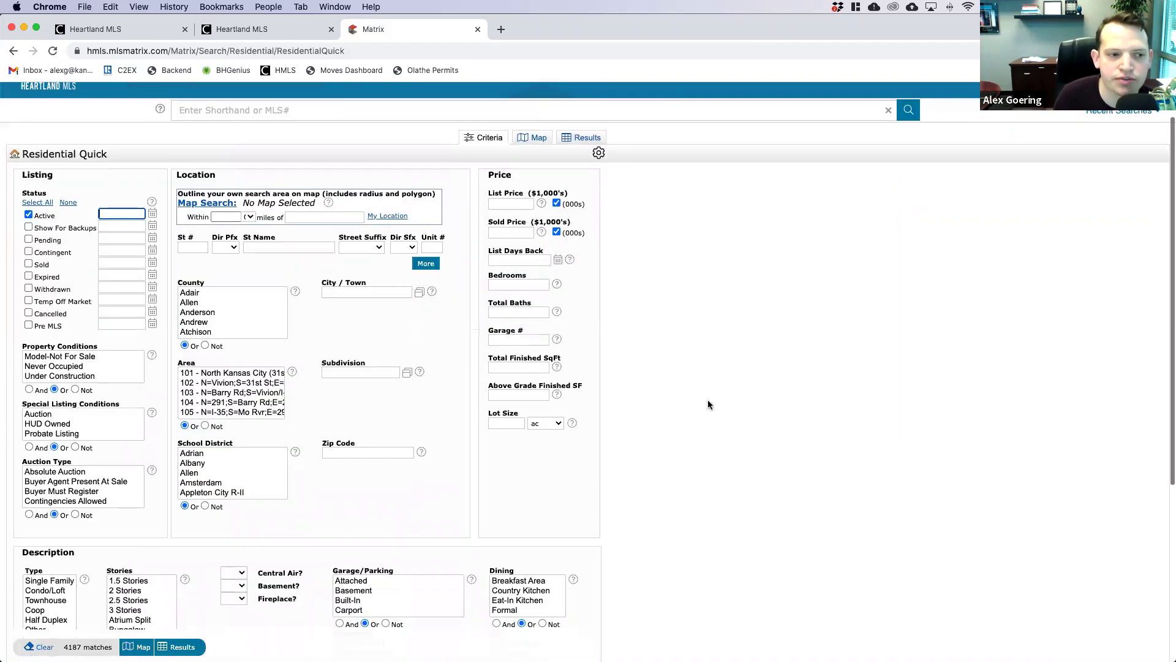
scroll(709, 403, down, 1)
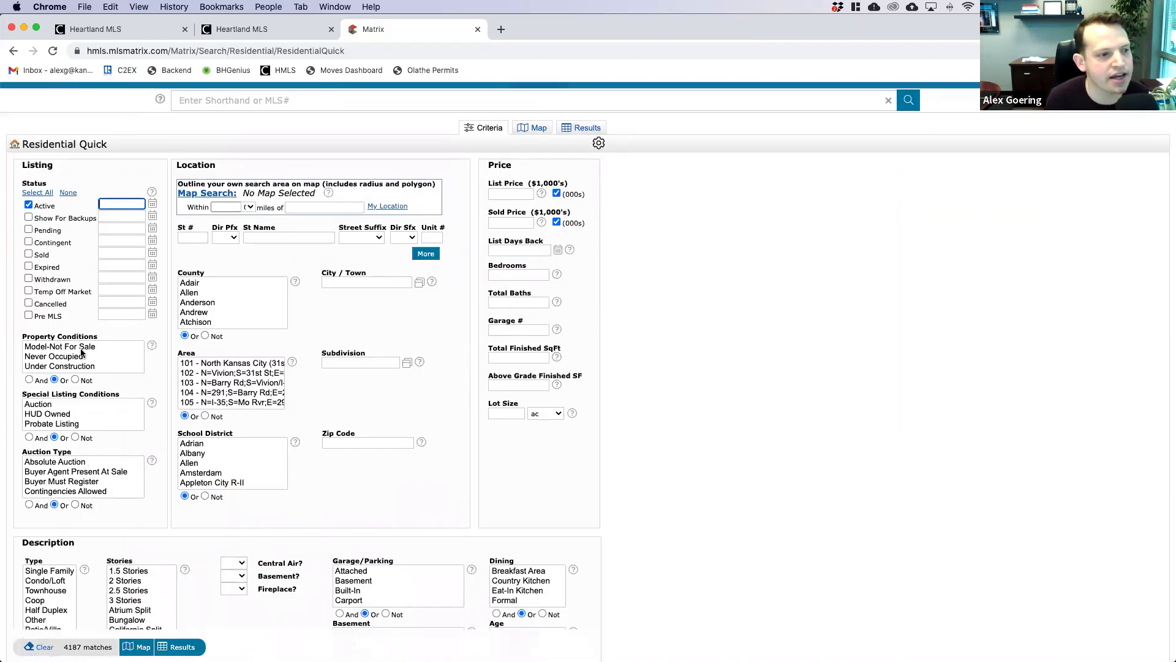
click(28, 218)
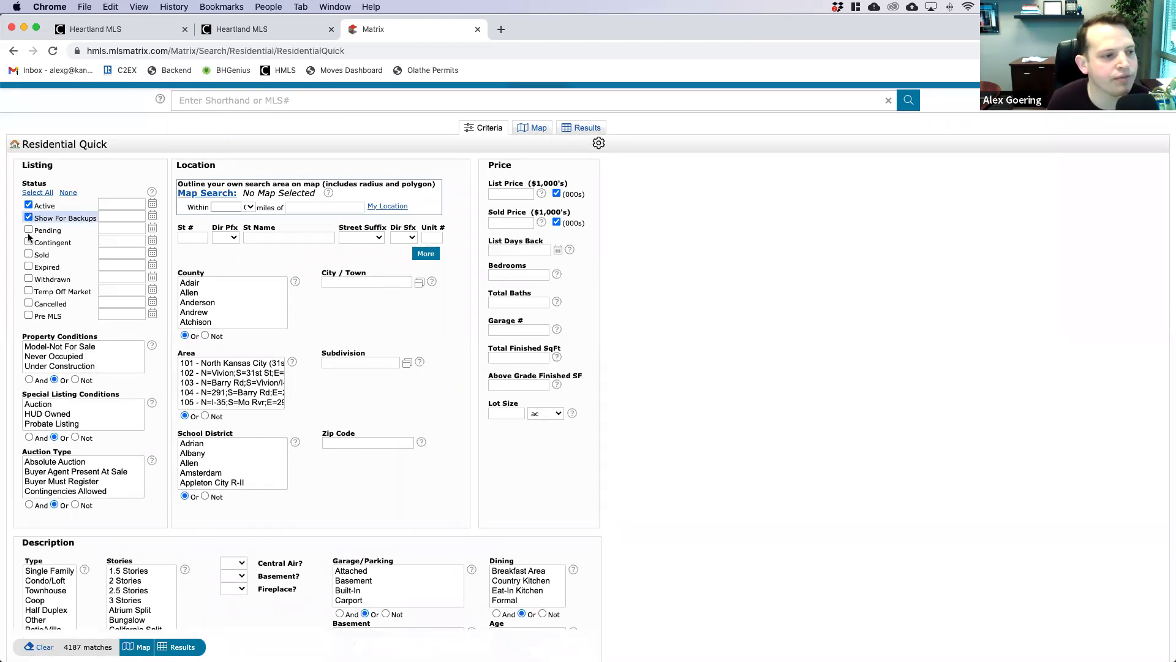
click(30, 231)
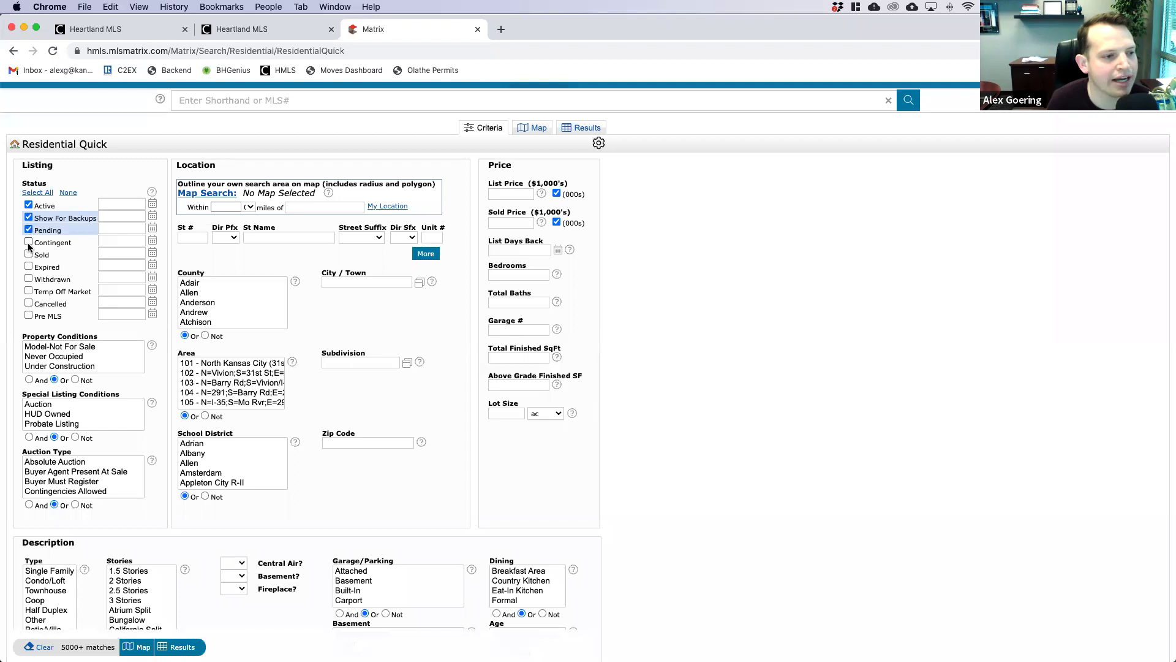
click(29, 243)
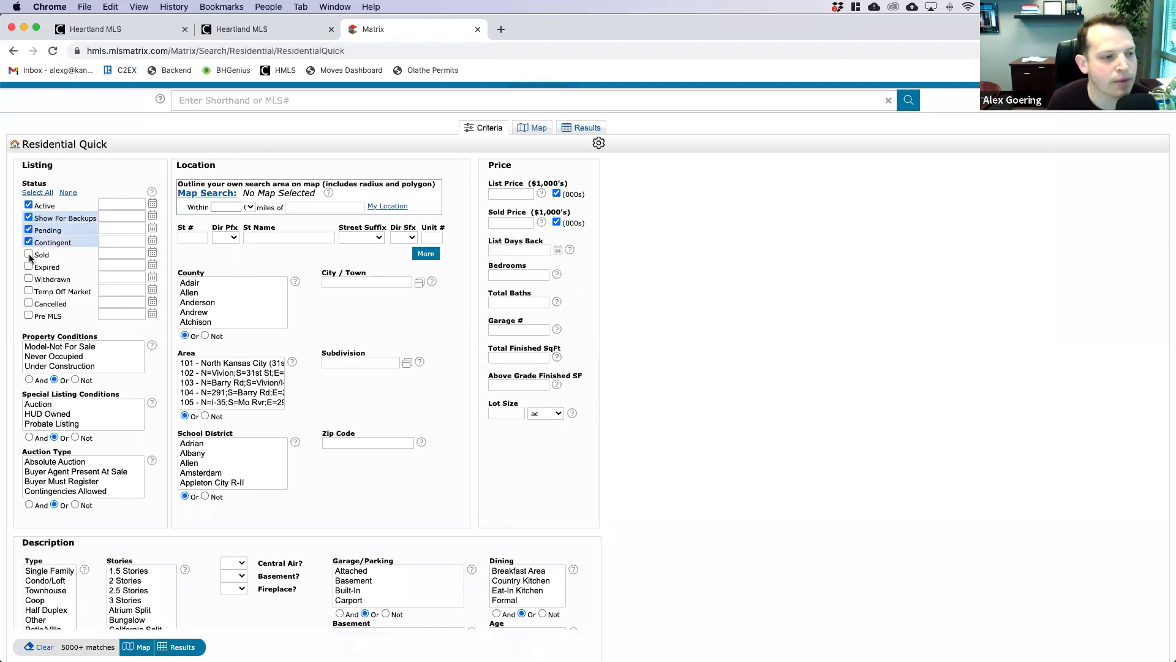
click(28, 254)
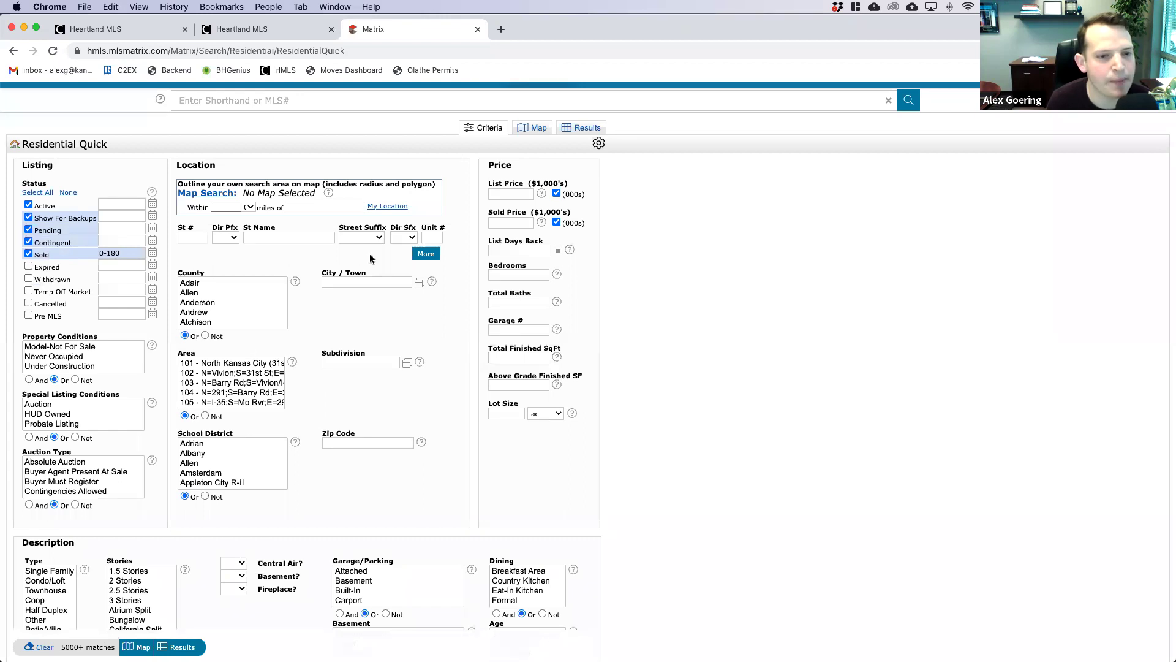
Step: Set the Subdivision criterion to the suggested Forest Hills entry
scroll(476, 296, down, 1)
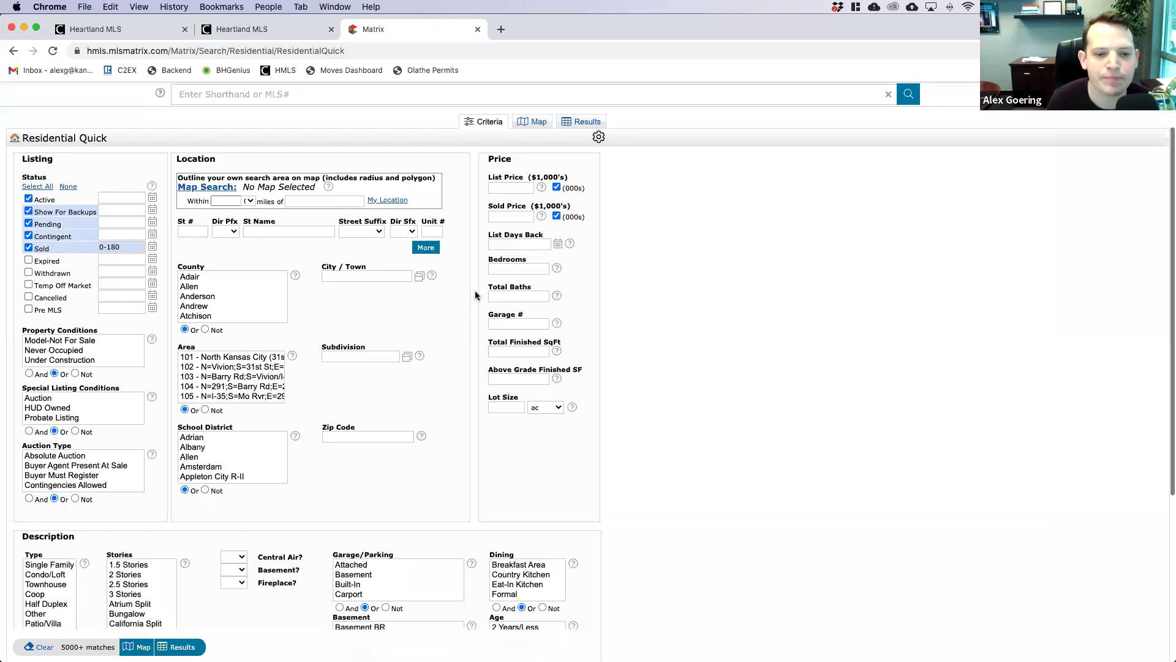
scroll(475, 296, down, 1)
click(362, 336)
text(Forest Hills)
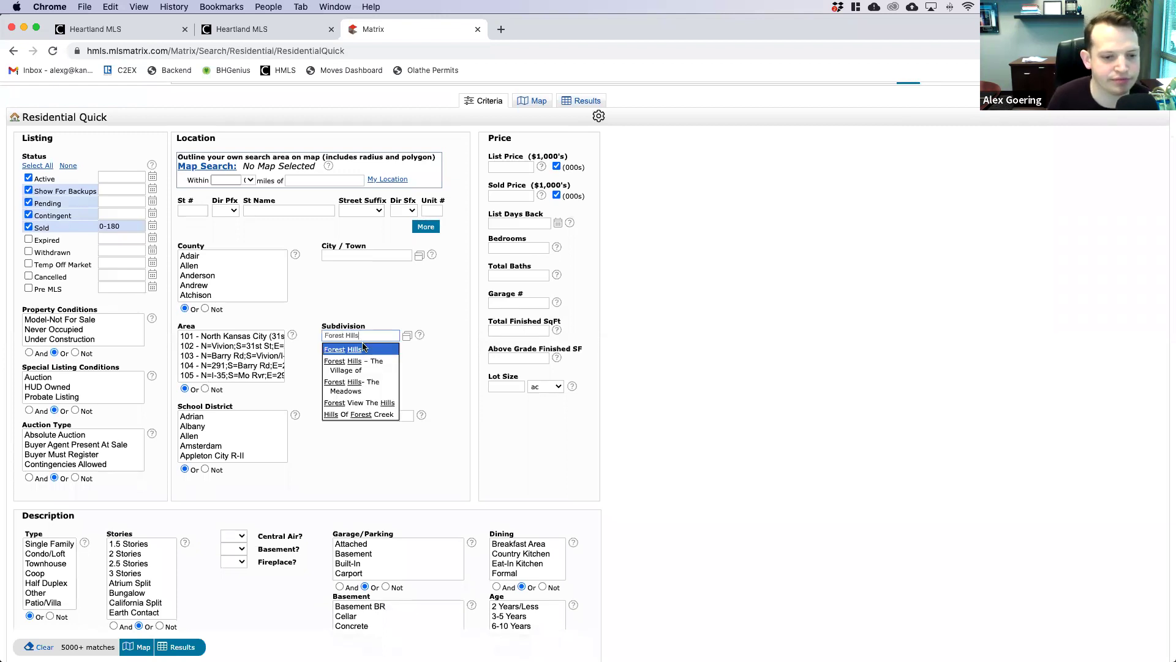
click(361, 349)
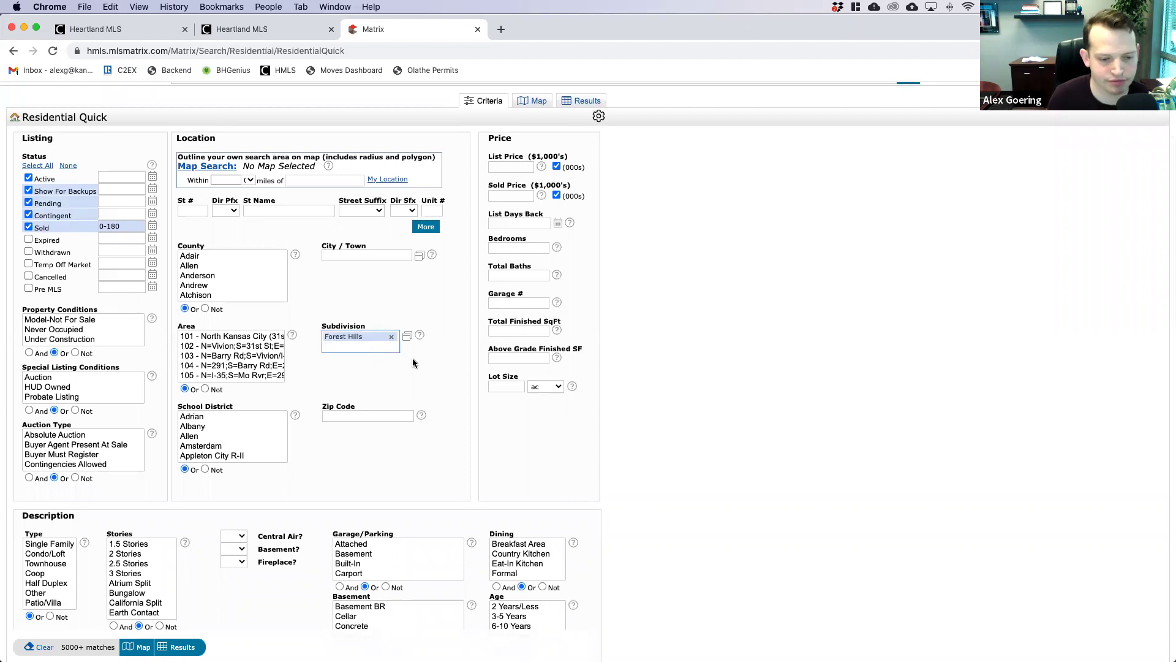
Step: Replace the Subdivision criterion with the wildcard entry forest hills*
scroll(441, 389, down, 5)
scroll(445, 397, up, 4)
scroll(446, 397, down, 2)
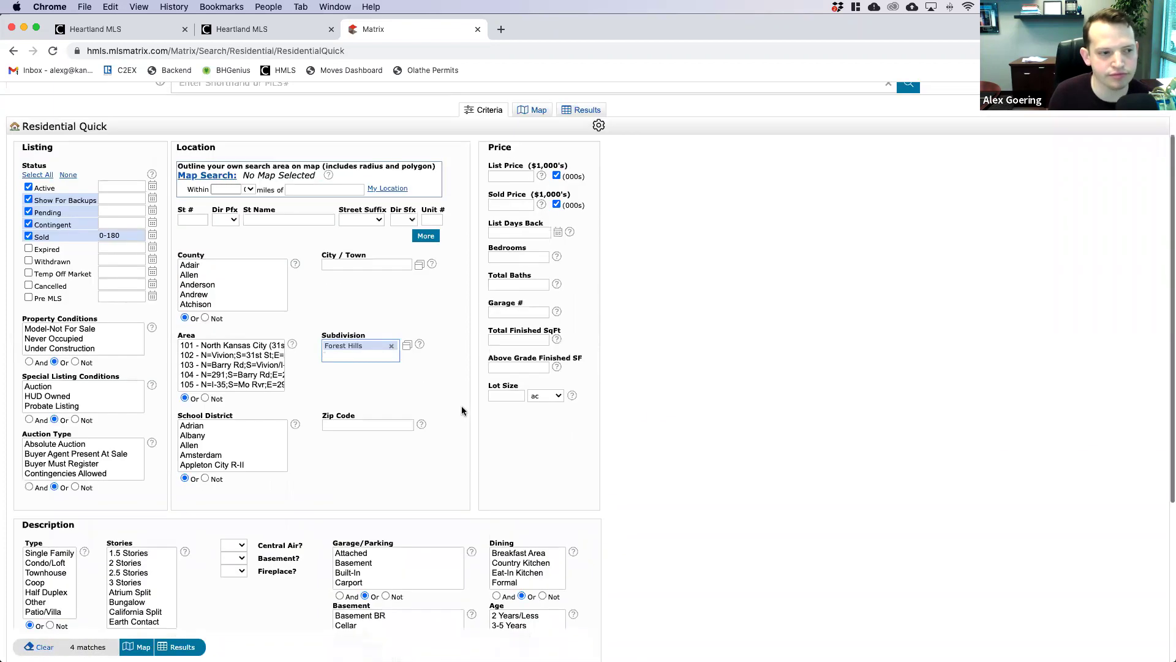
scroll(462, 411, down, 2)
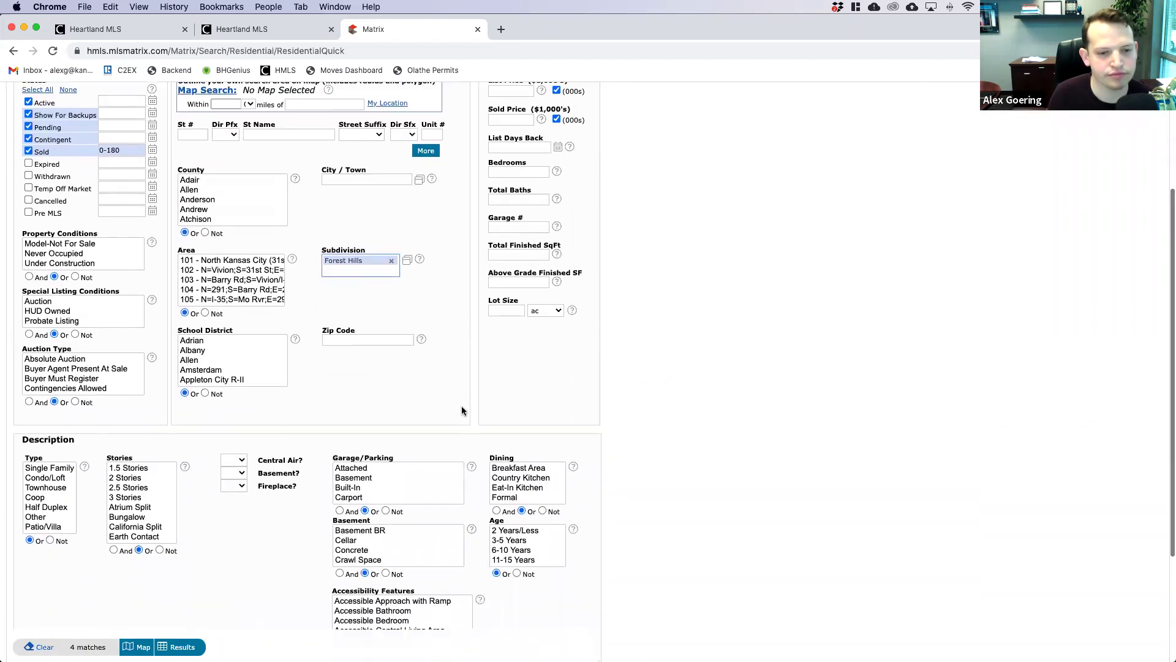
click(392, 263)
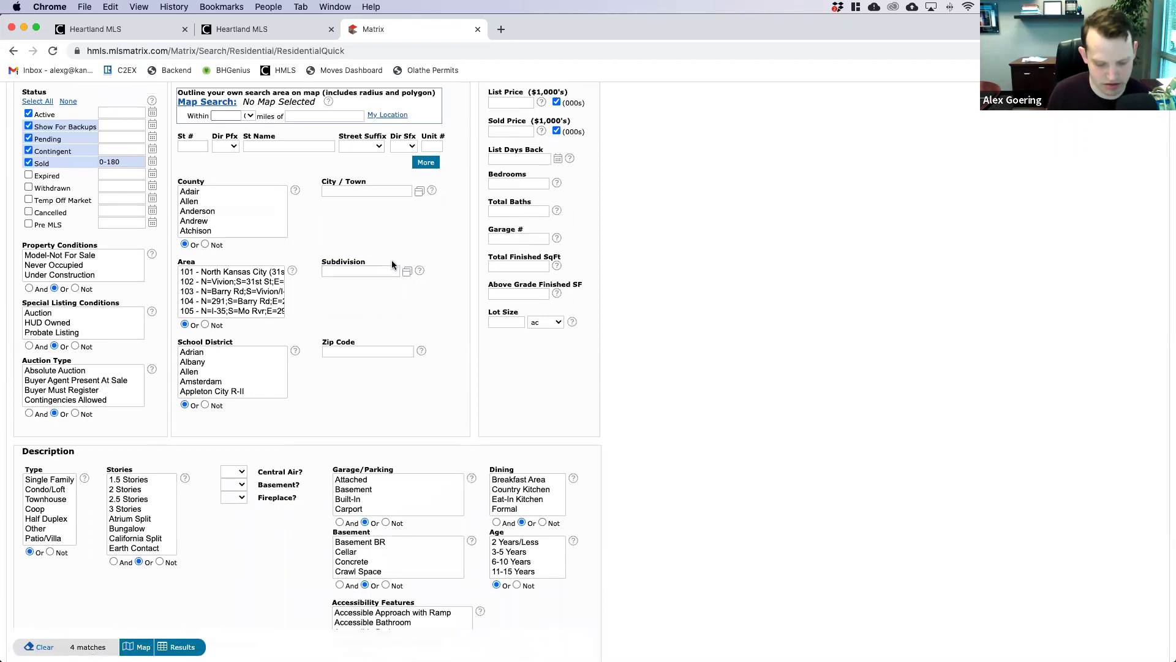
text(forest hills*)
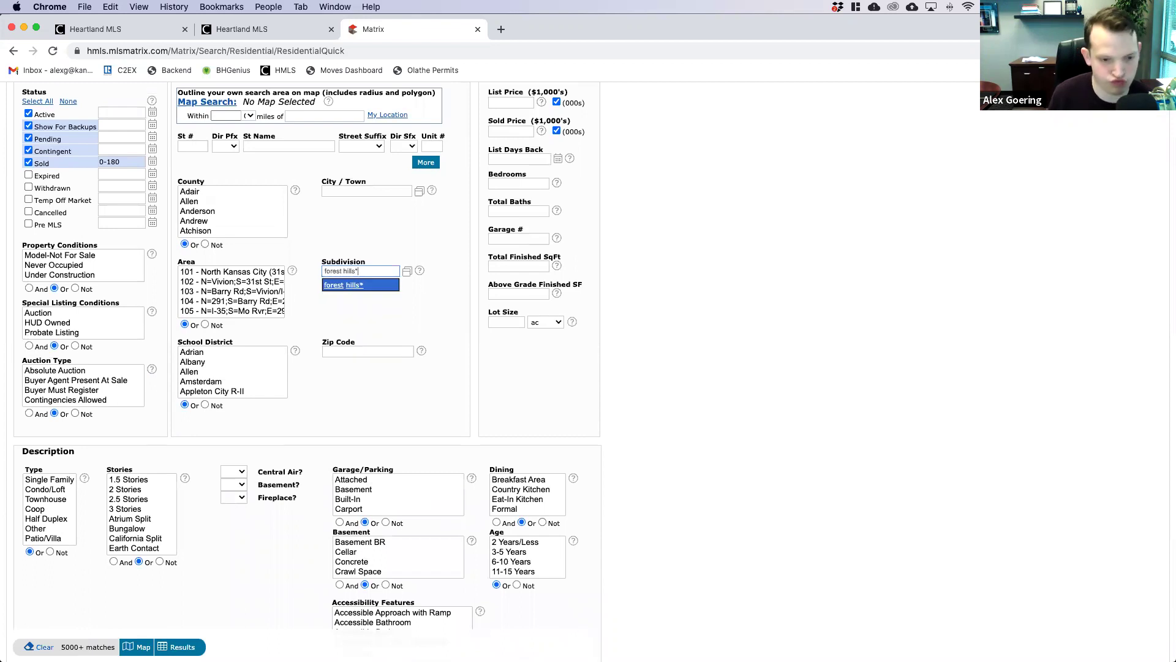
click(413, 309)
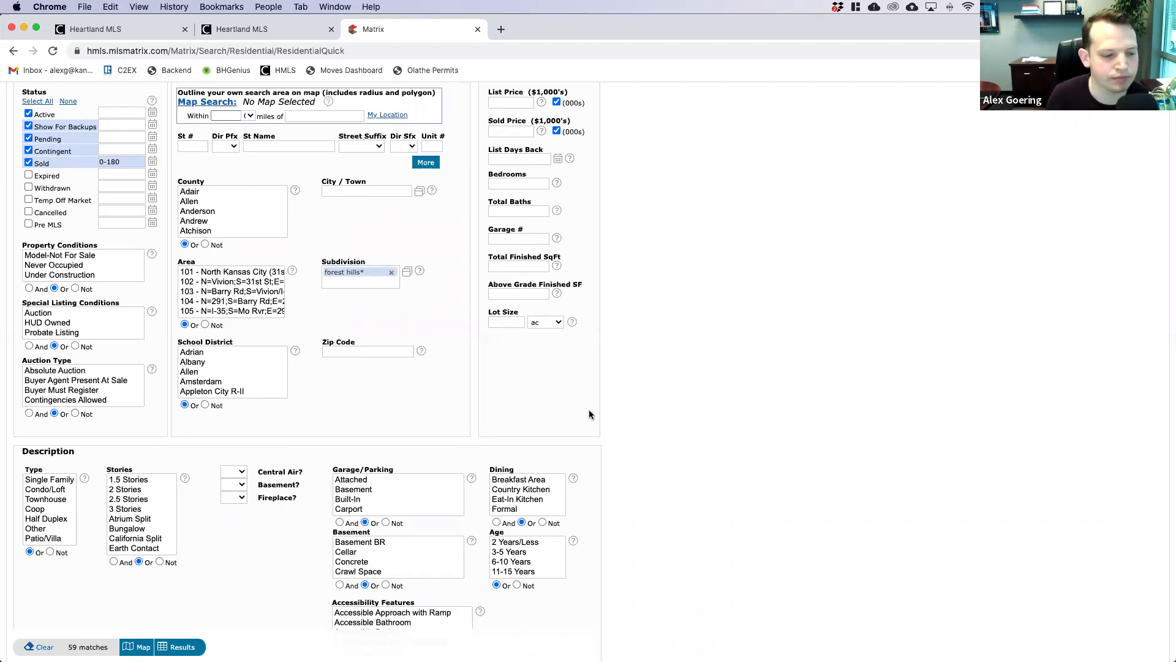
Step: Select every property type from Single Family through Patio/Villa and set City / Town to Olathe
scroll(674, 448, down, 1)
click(46, 457)
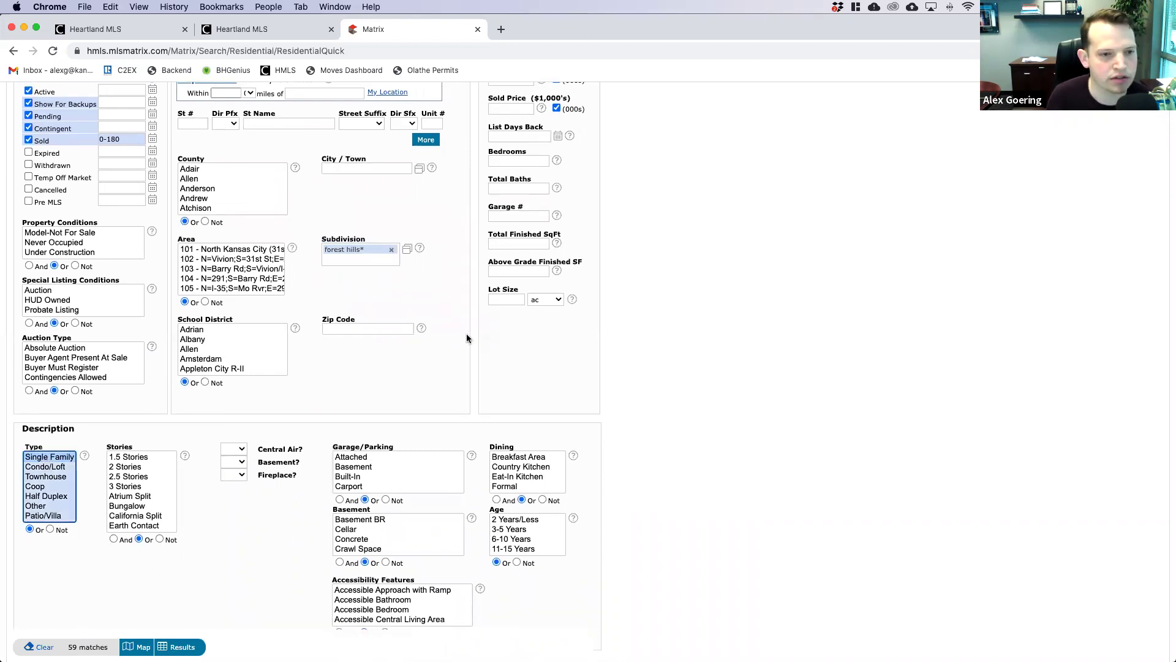
scroll(370, 237, up, 2)
click(365, 215)
text(olathe)
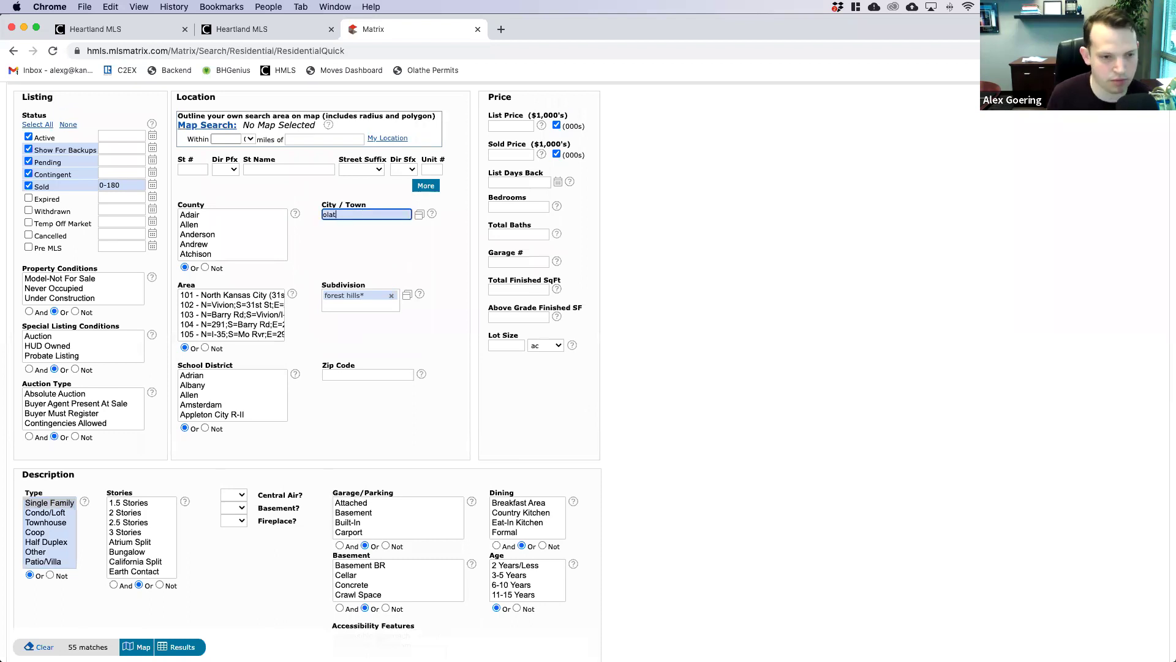
click(395, 229)
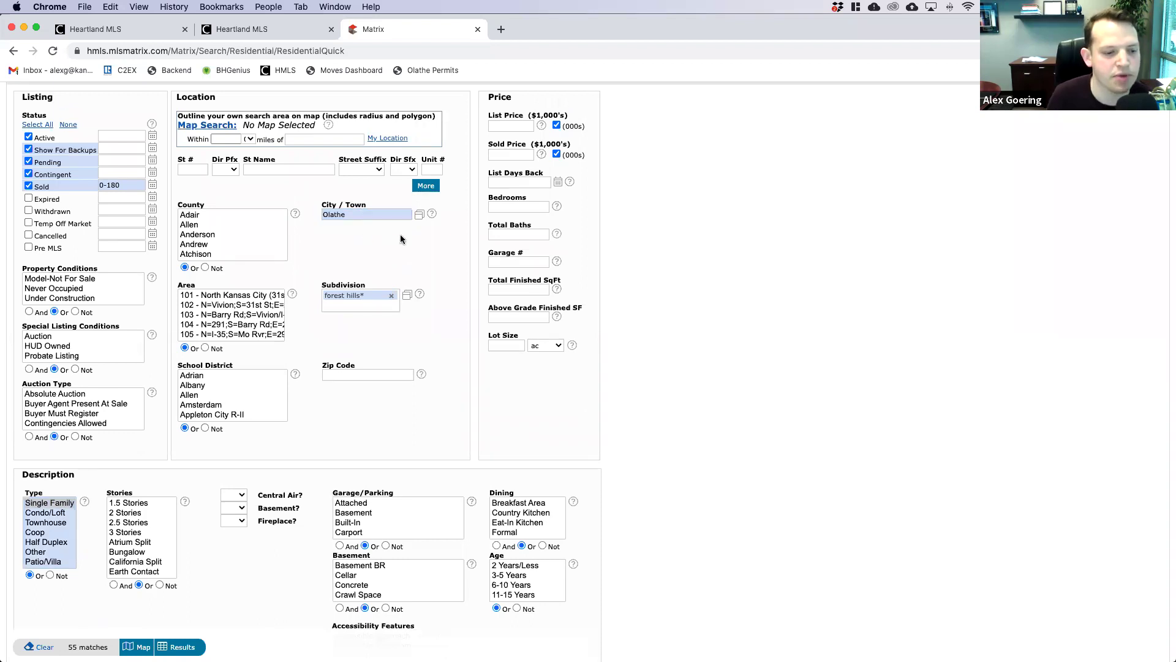
scroll(678, 429, down, 2)
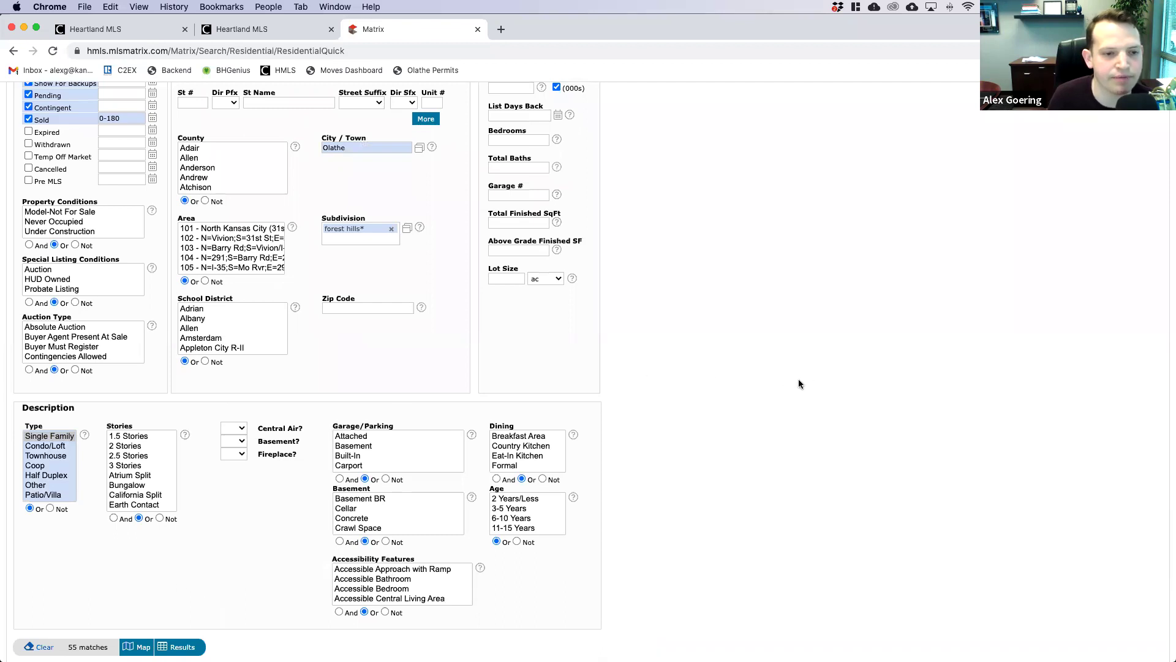
Step: Run the Olathe forest hills* search and page through all three pages of results, ending on page 1
scroll(707, 377, up, 3)
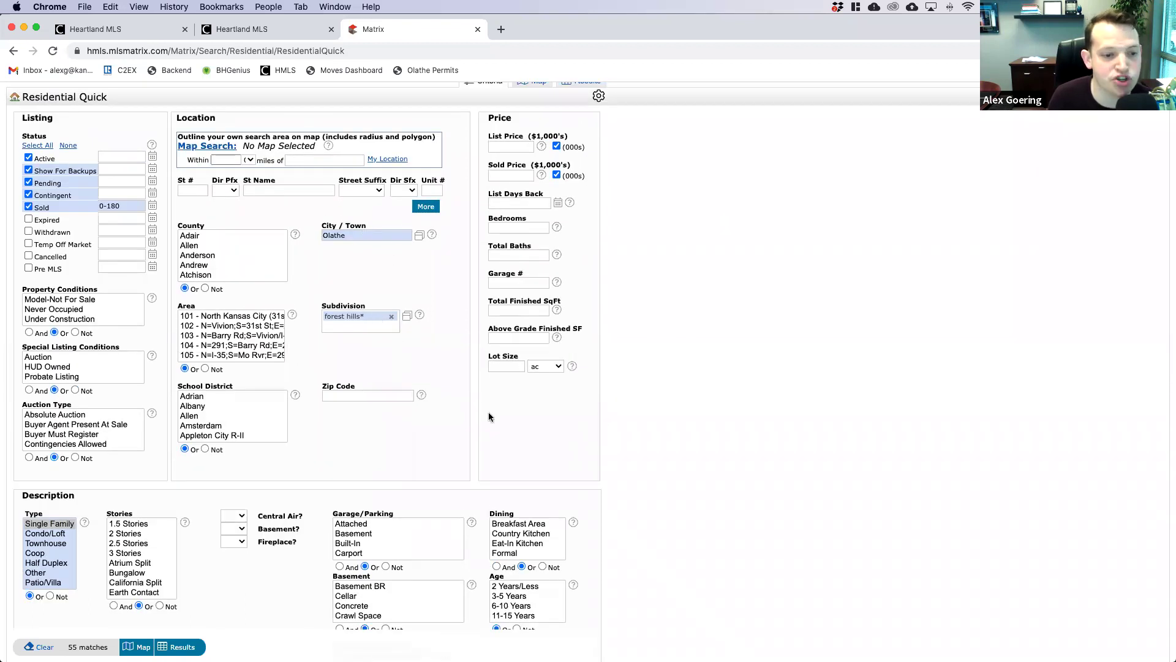
scroll(487, 412, down, 3)
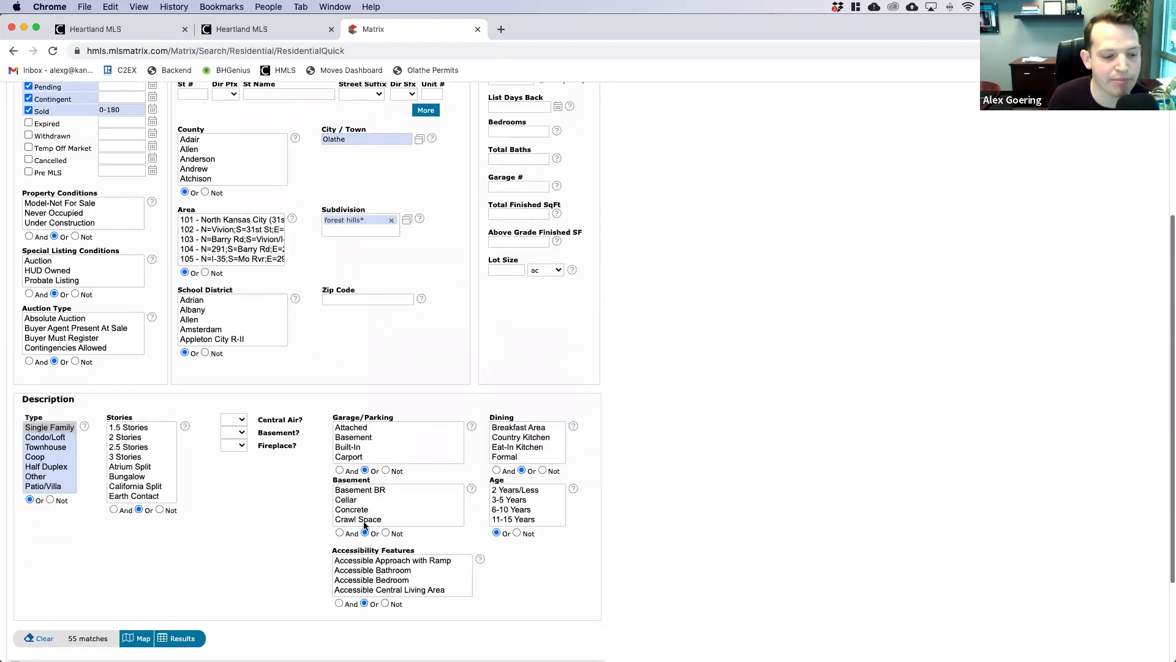
click(183, 639)
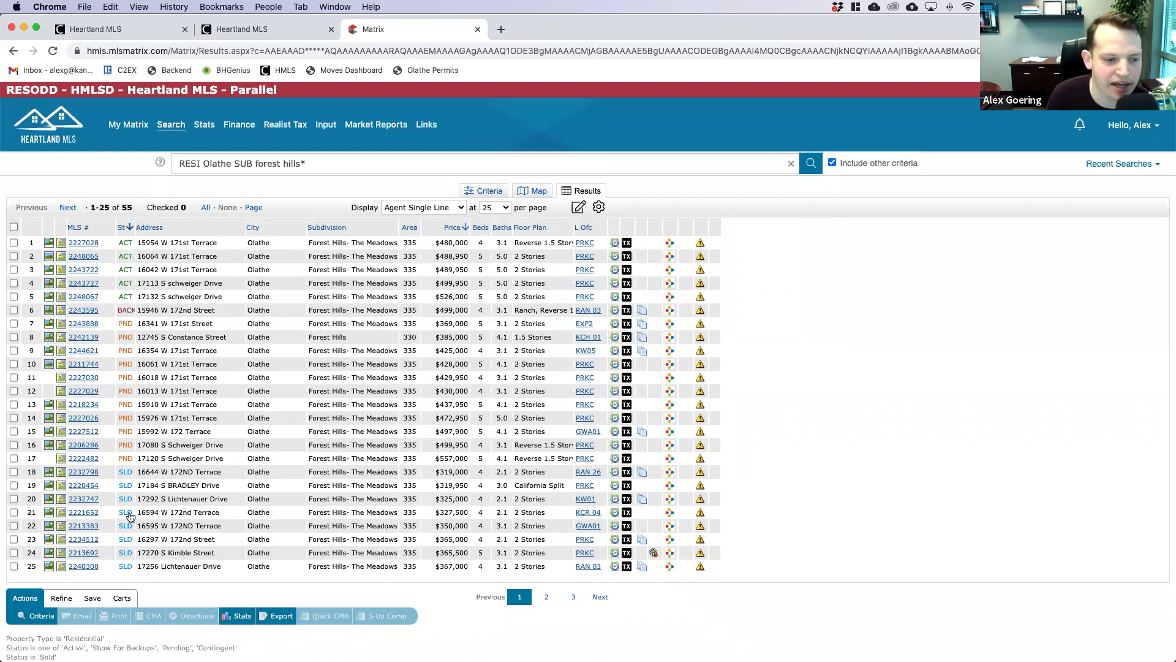
click(546, 601)
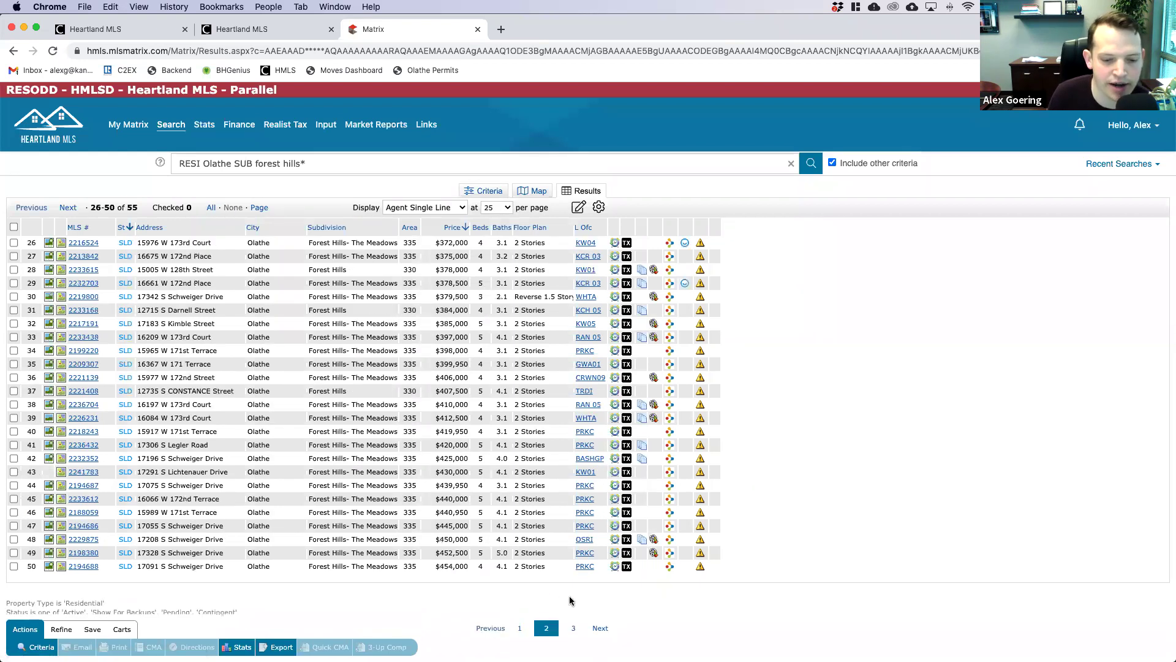
click(575, 627)
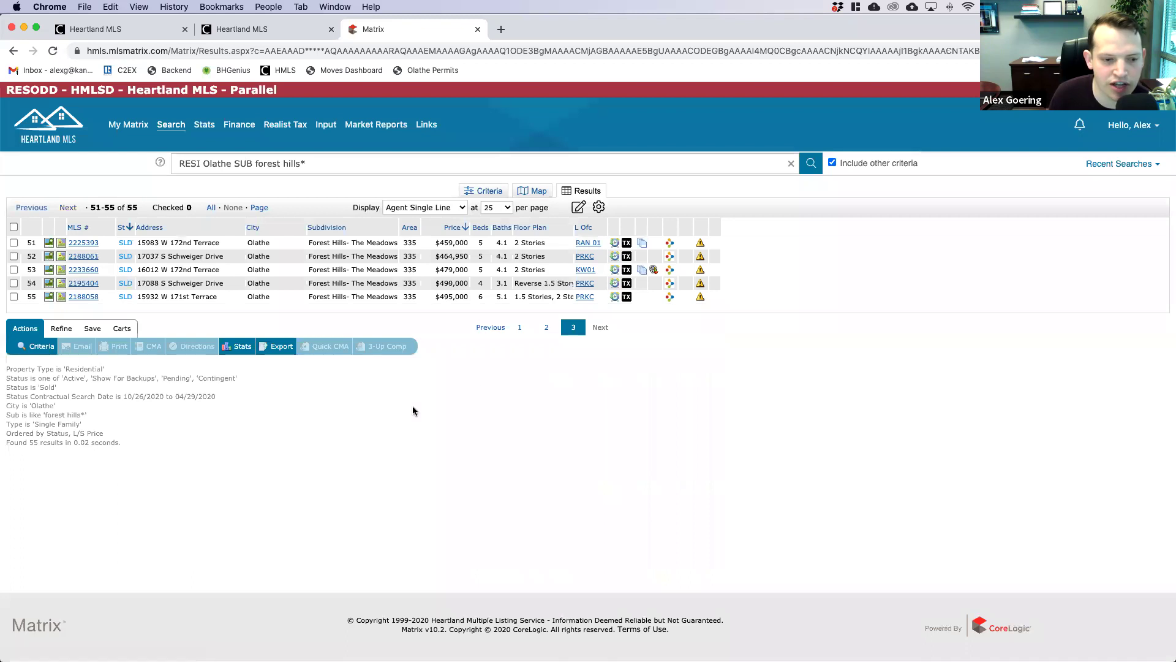
click(519, 327)
scroll(119, 370, down, 2)
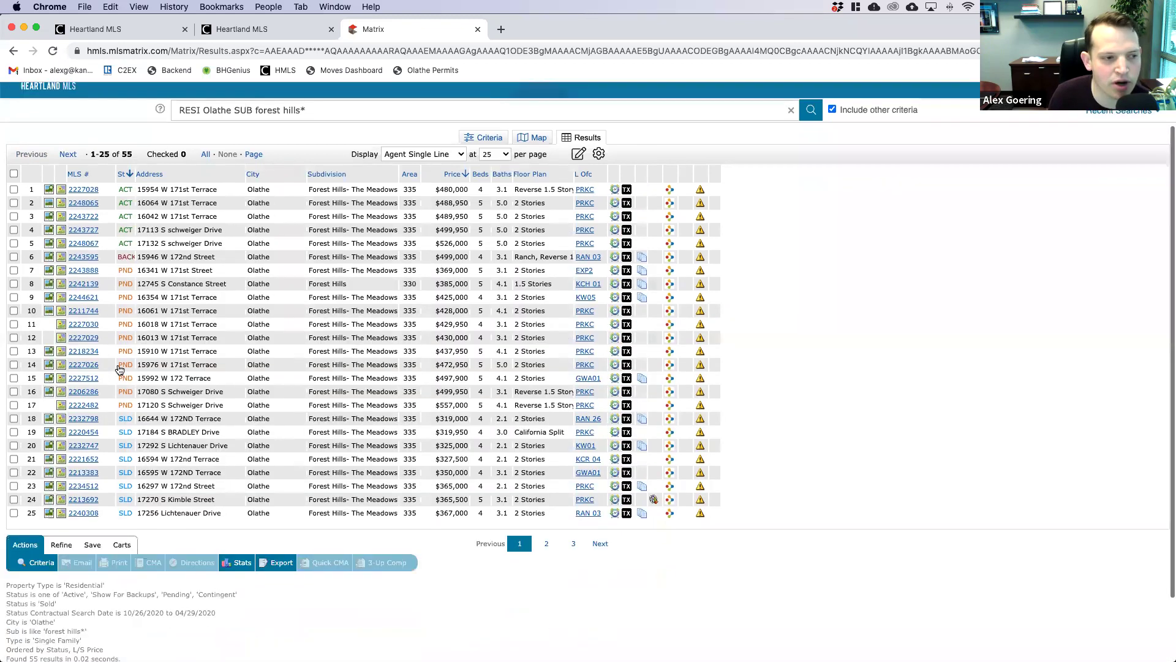
click(210, 154)
click(226, 155)
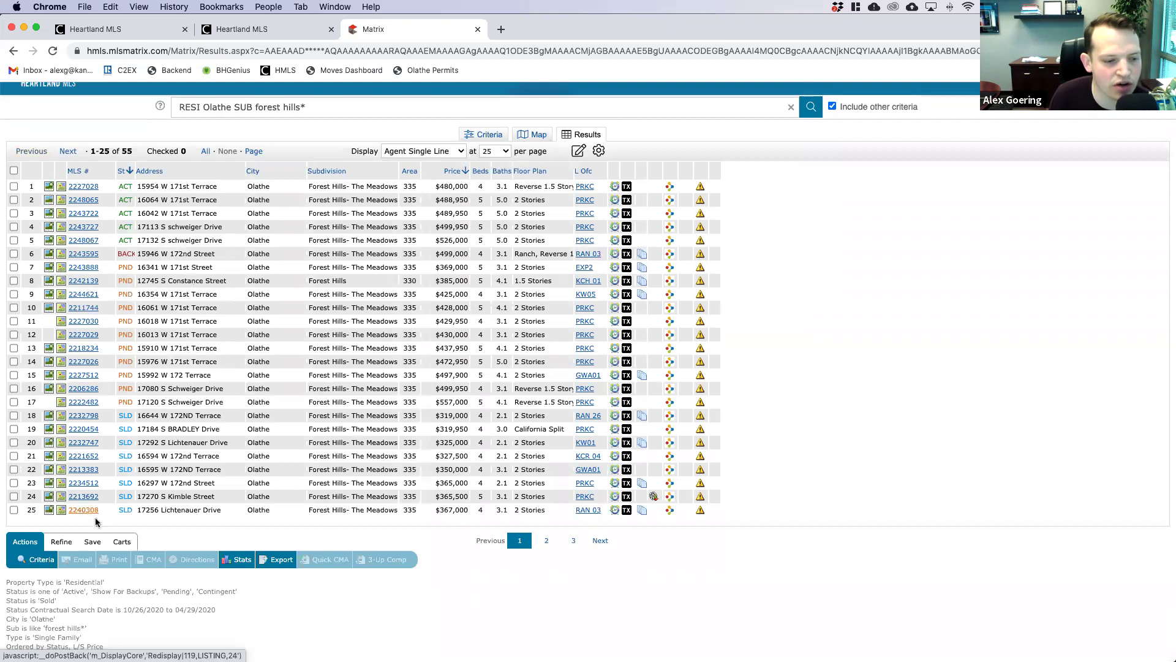
Step: Start a new auto email from the search results and choose the saved contact as its recipient
click(87, 543)
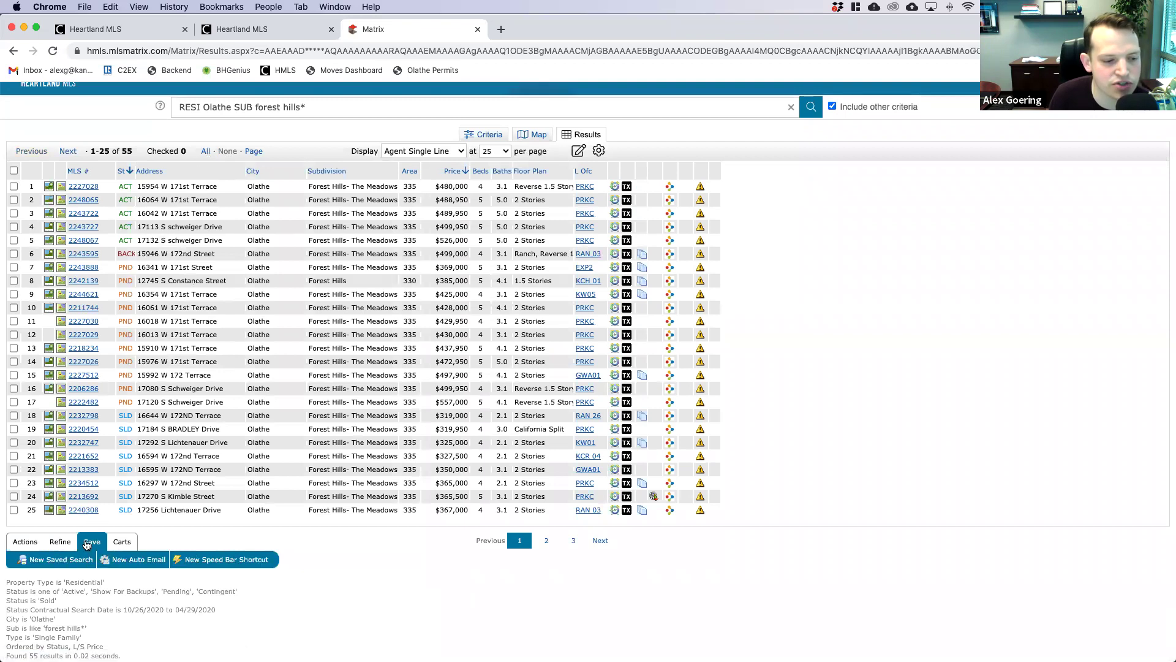
click(139, 559)
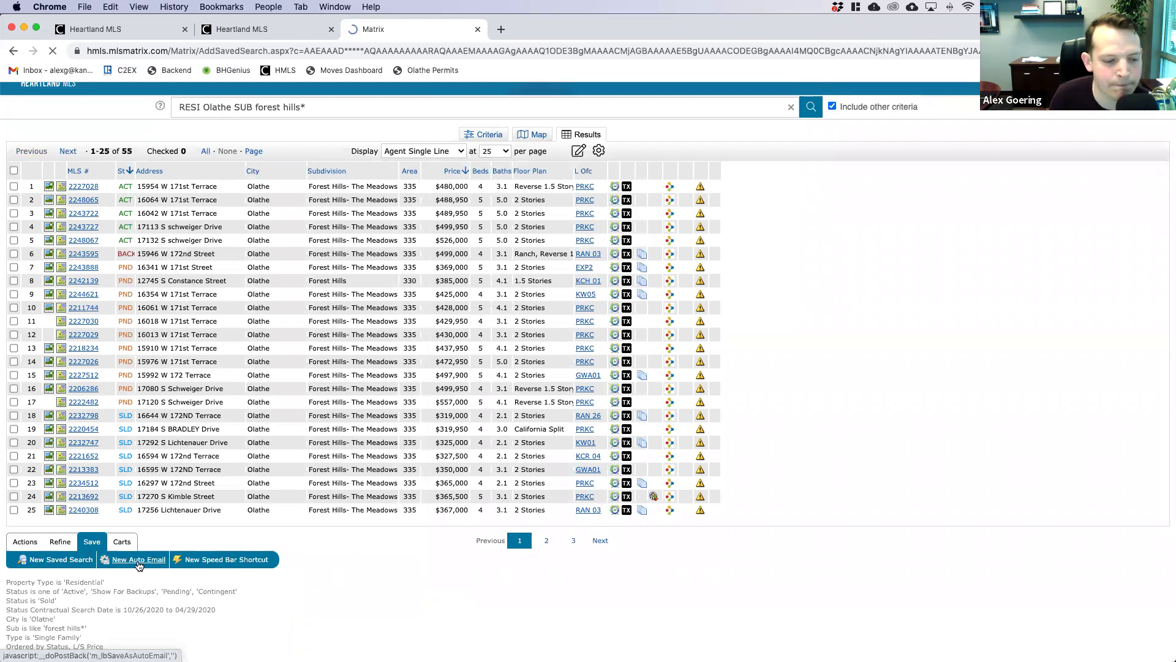
scroll(341, 441, down, 1)
scroll(342, 442, down, 3)
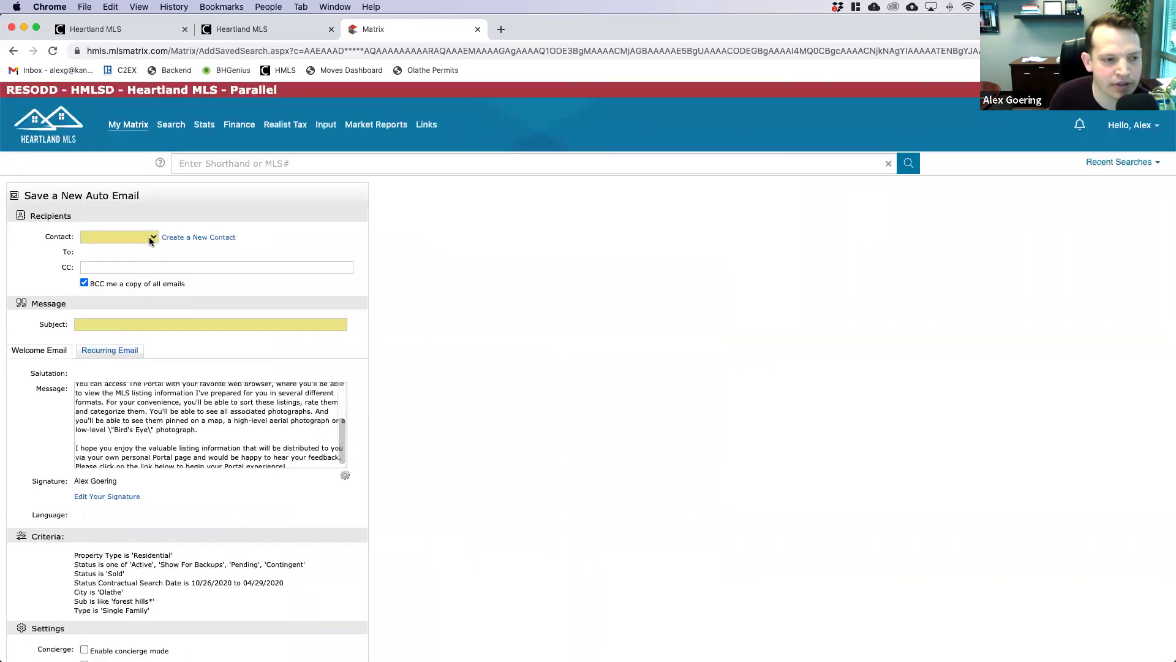
click(149, 237)
click(144, 247)
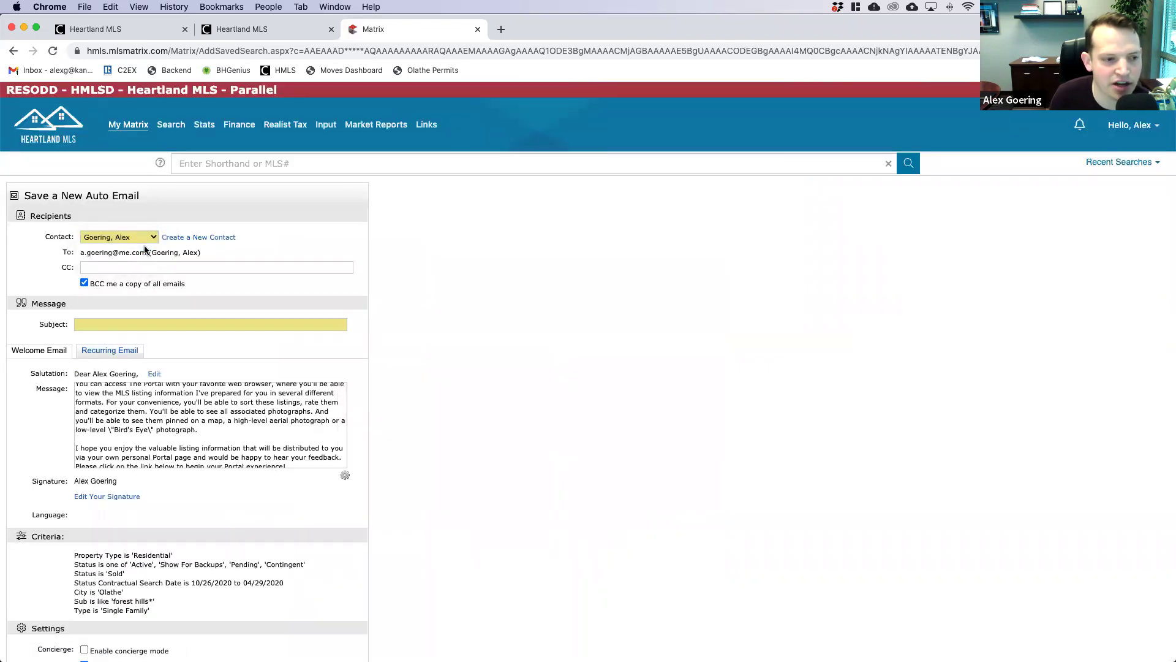
Step: Set the auto email's subject to Forest Hills New Activity
scroll(392, 300, down, 2)
scroll(387, 304, down, 1)
click(257, 258)
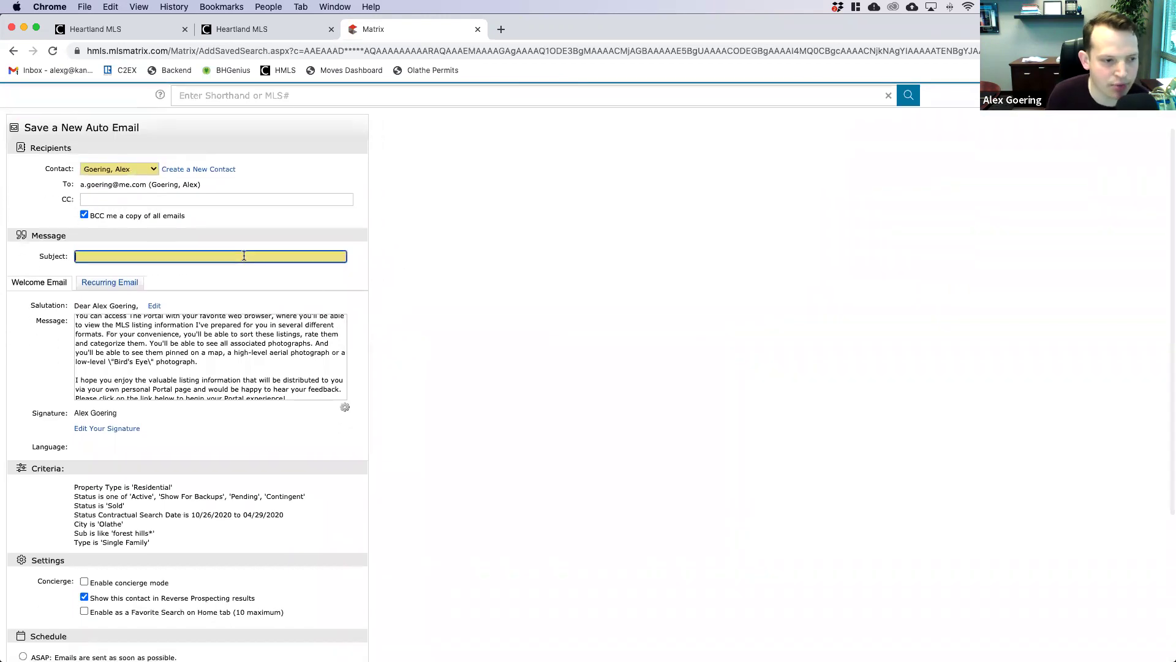
text(Forest Hills)
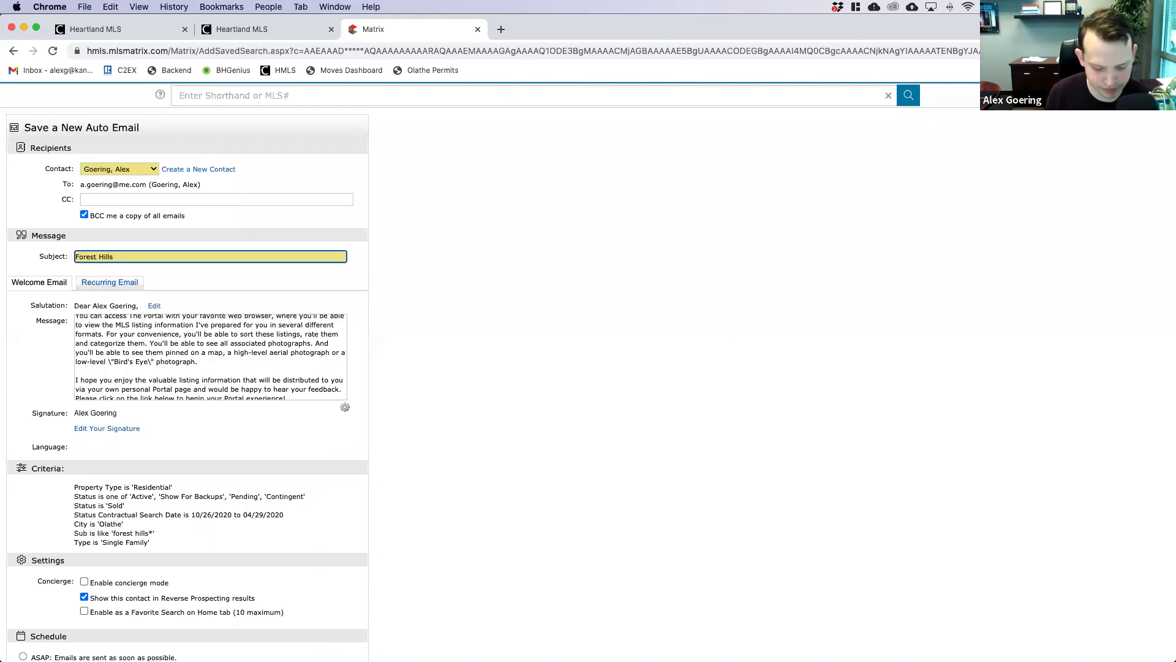
text( New Activity)
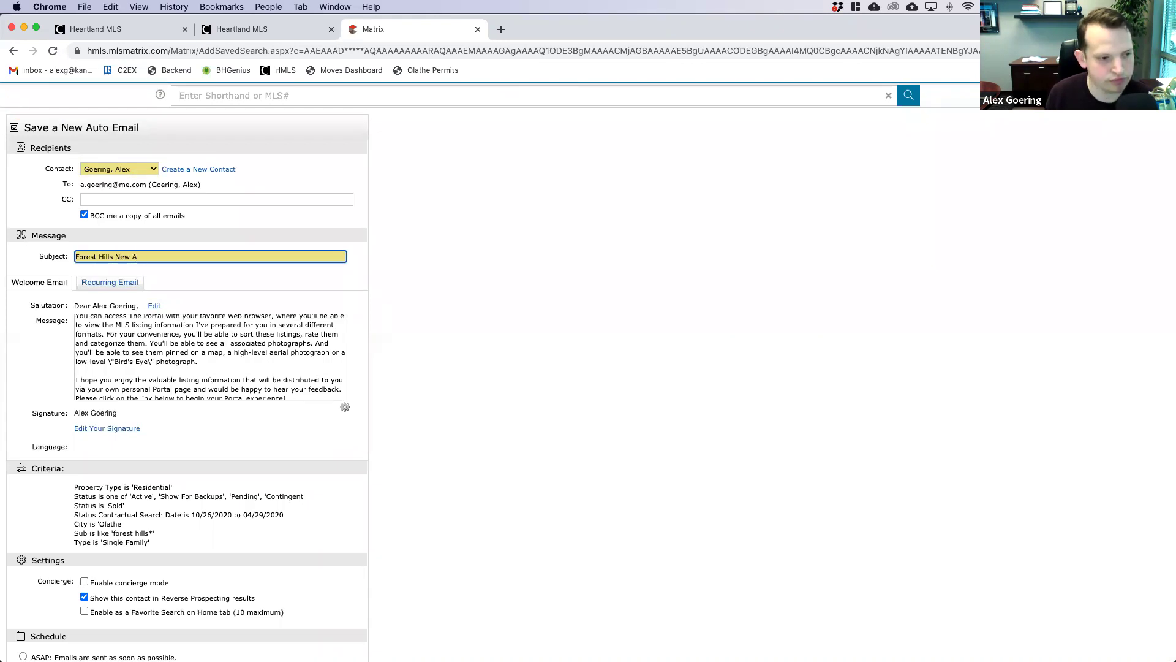
click(442, 346)
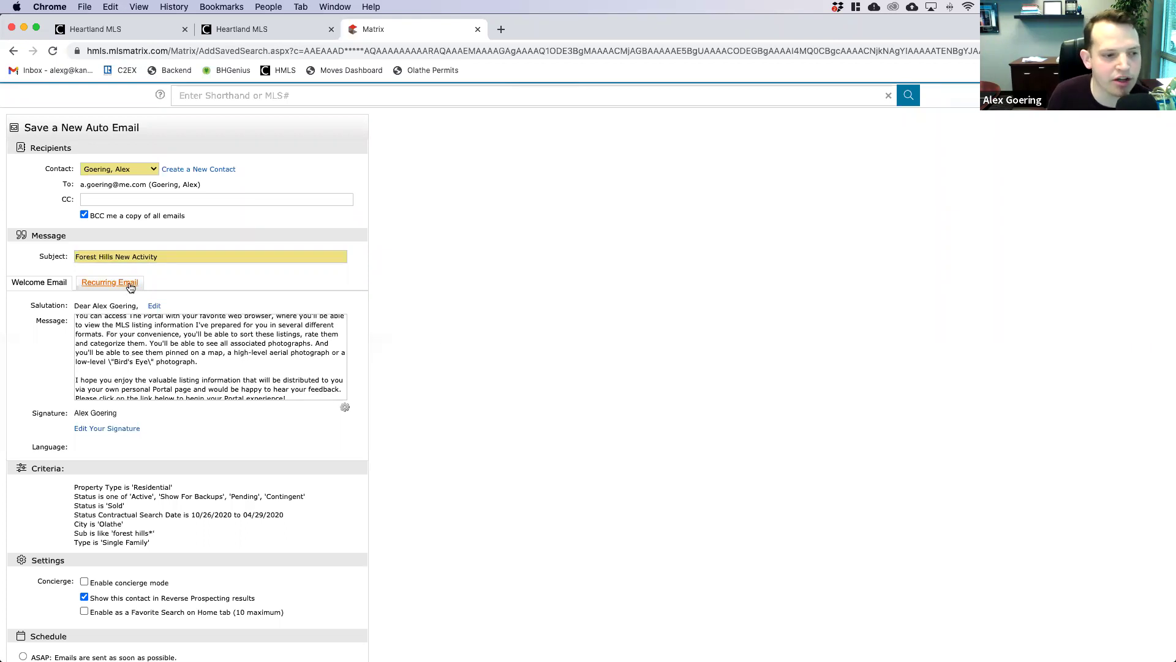
Step: Enable concierge mode for the auto email and save it, continuing to the listing approvals
scroll(460, 374, down, 3)
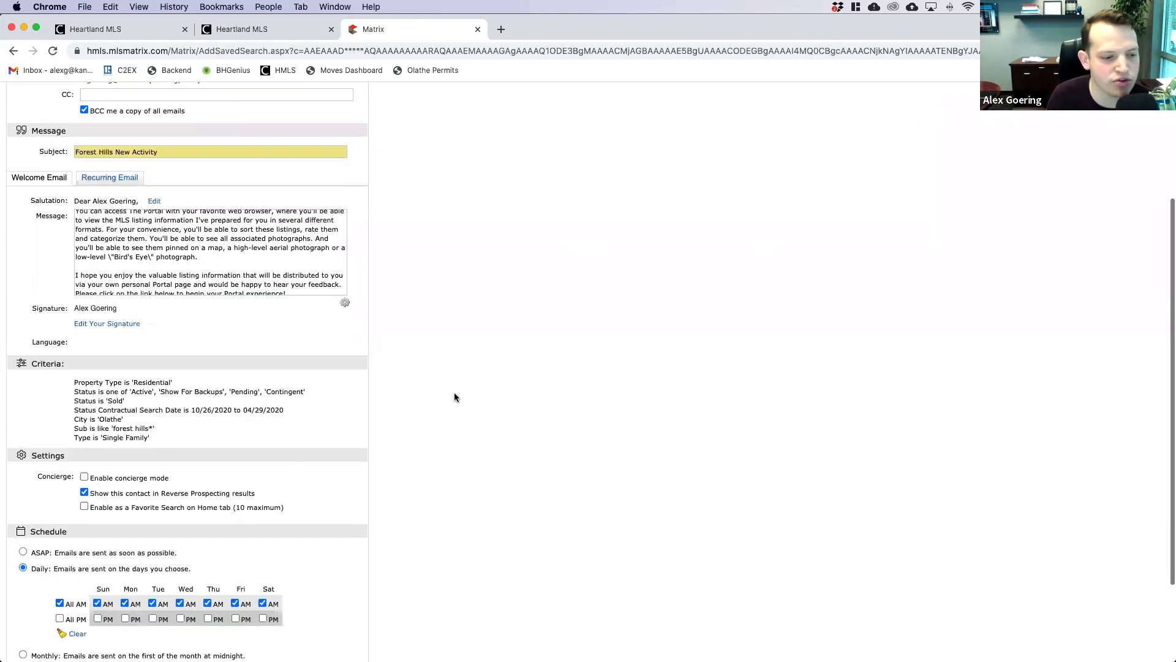
scroll(454, 397, down, 3)
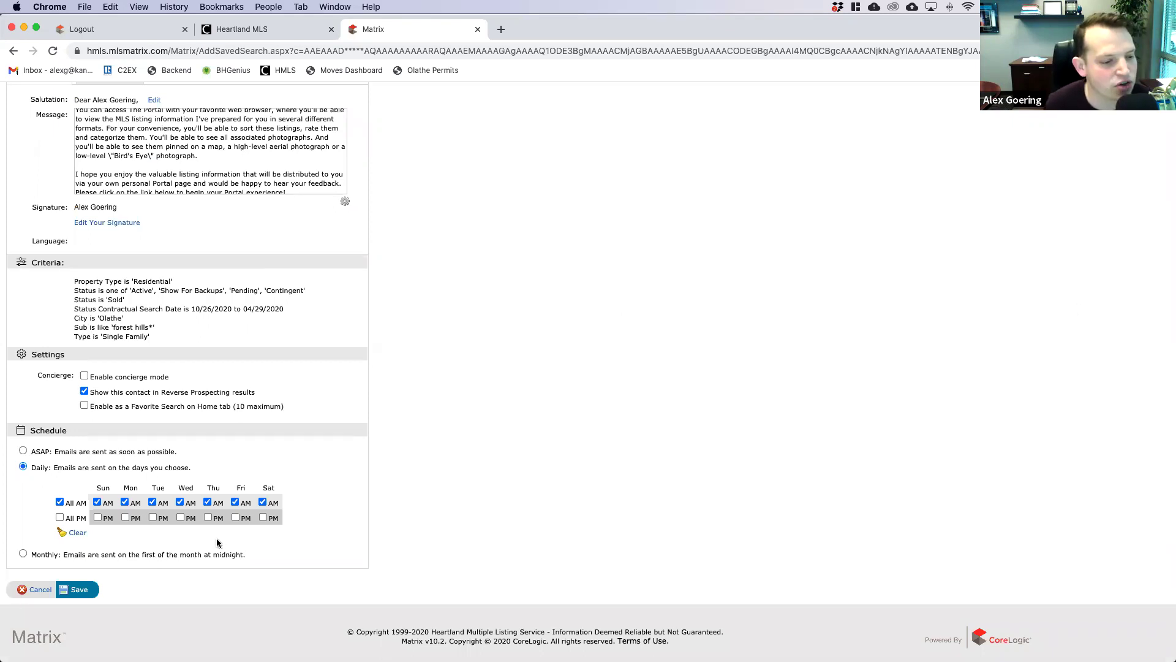
click(84, 376)
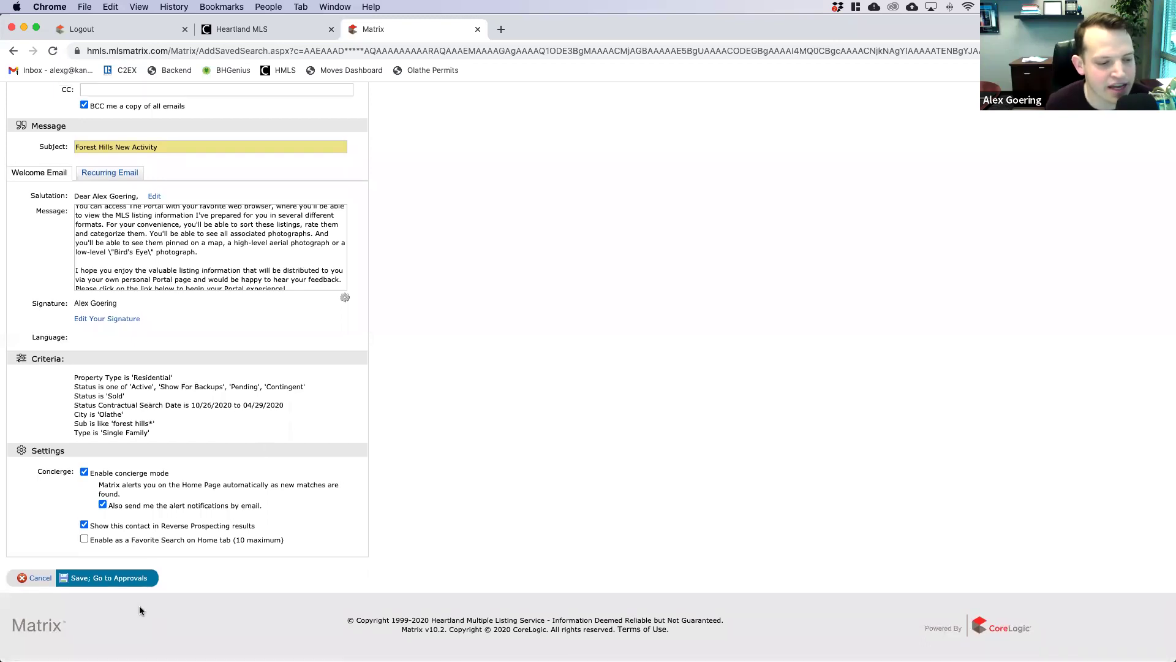
click(84, 472)
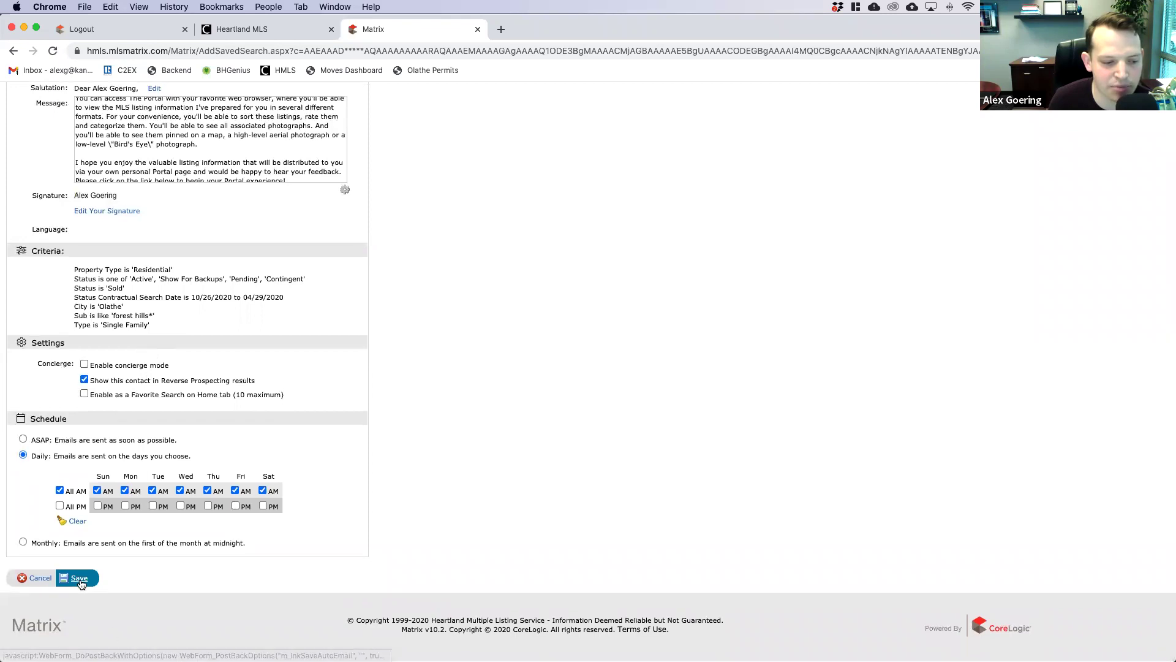
click(85, 364)
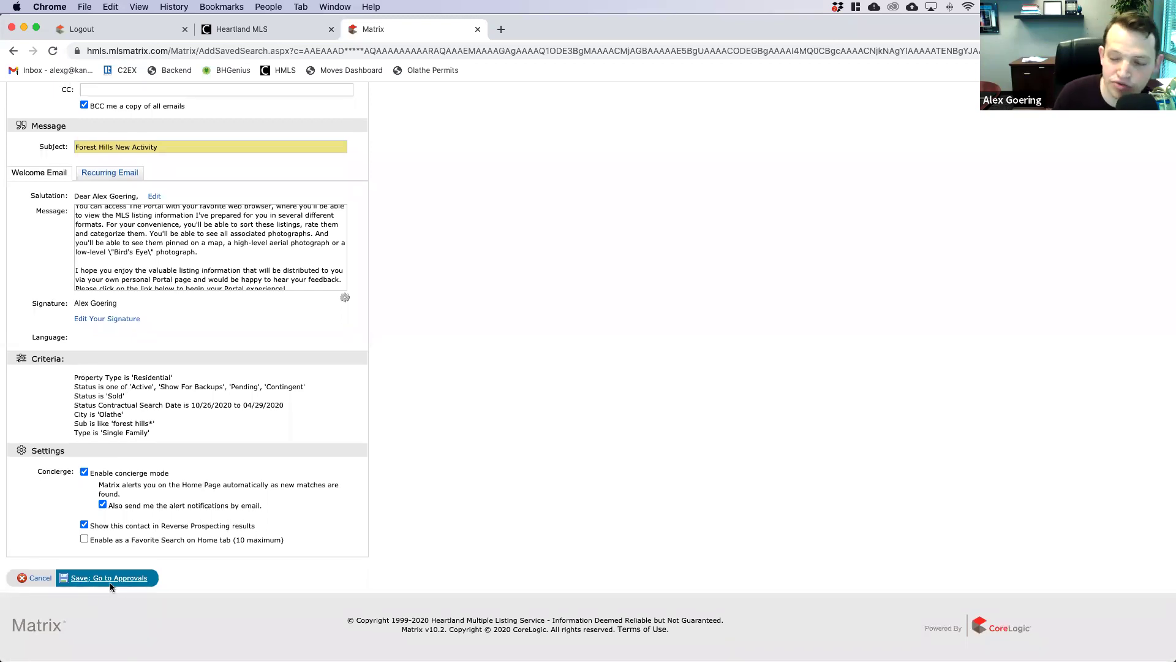
click(112, 579)
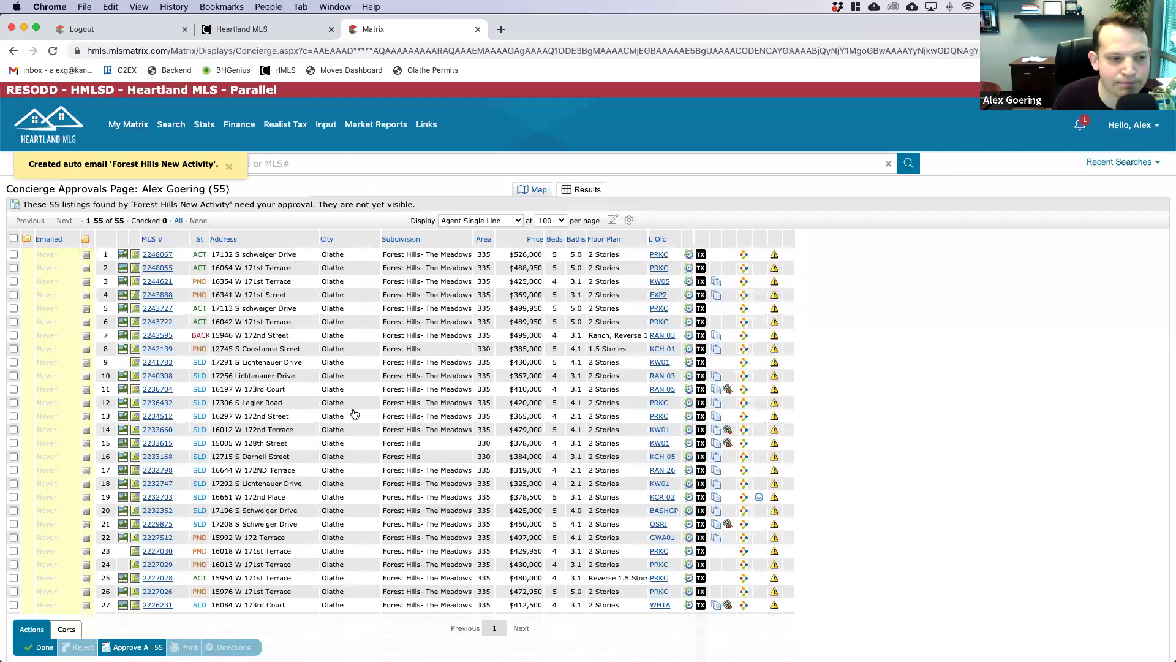
Step: Select all listings awaiting approval except rows 6 through 11, and approve the selected ones
scroll(461, 438, down, 2)
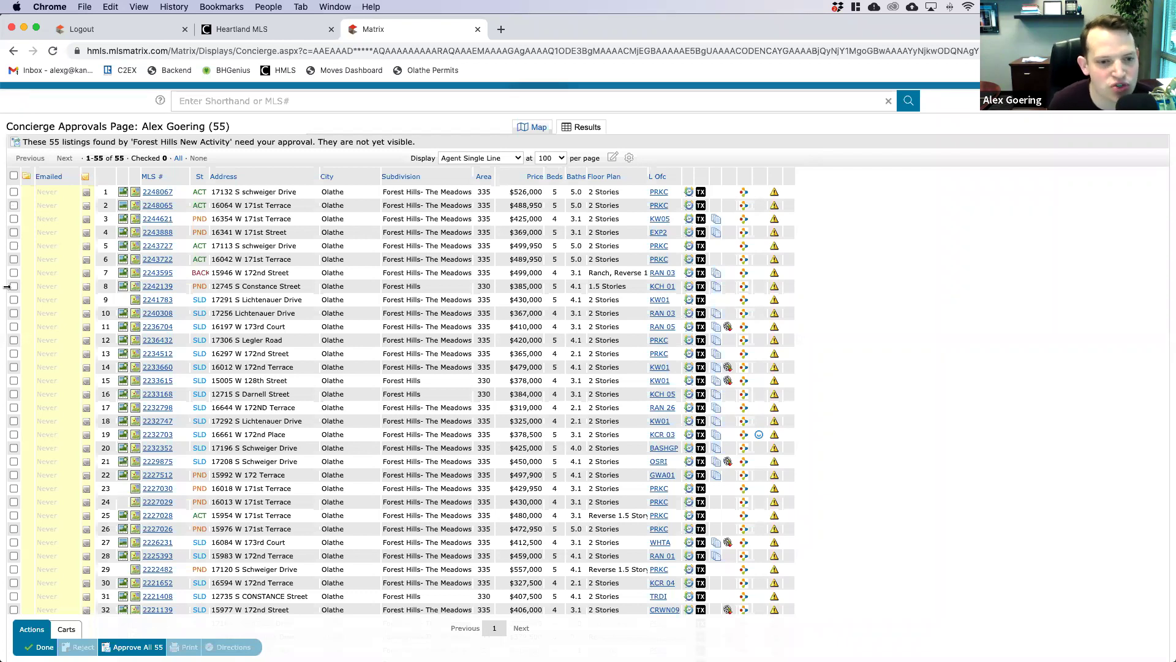
click(14, 176)
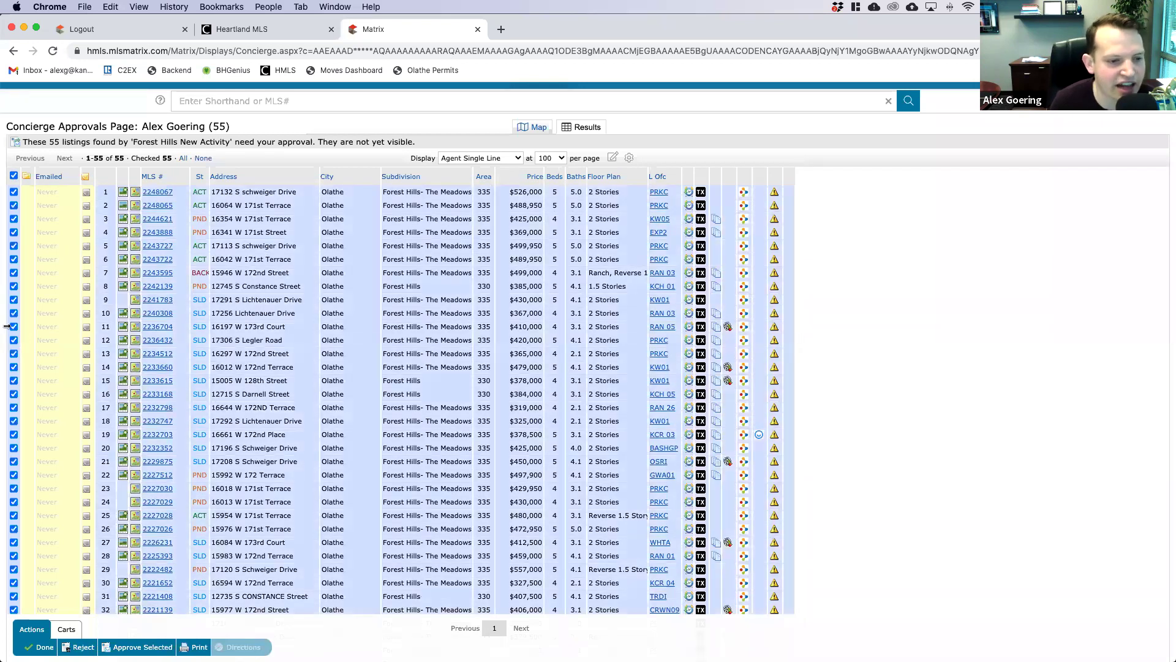
click(13, 176)
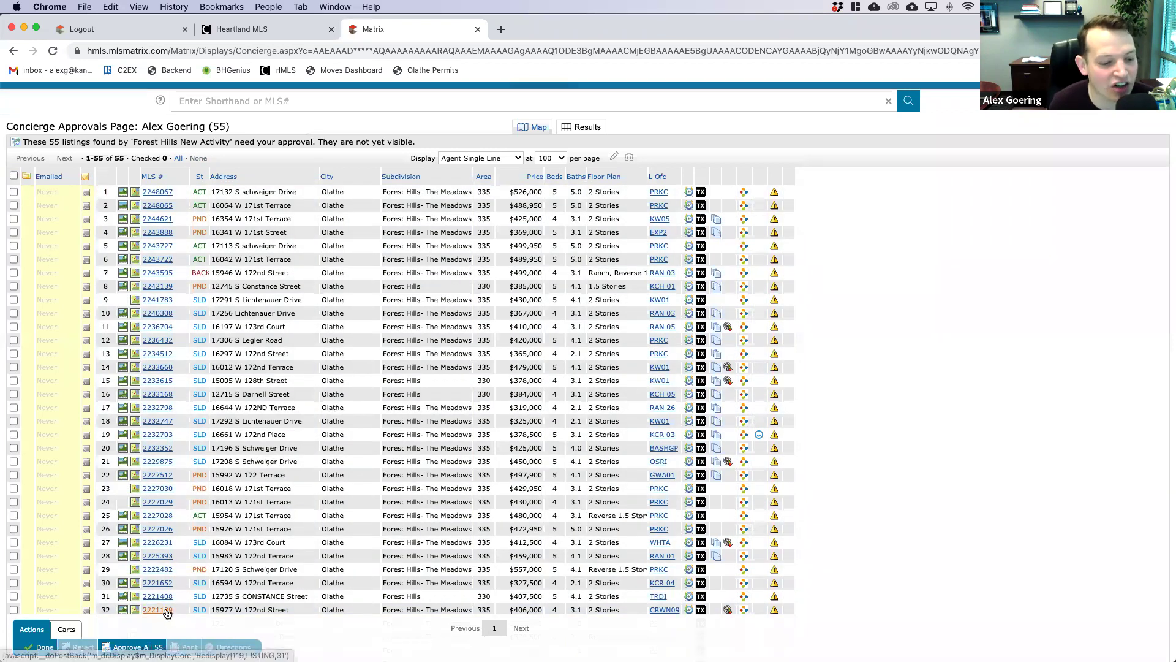
click(180, 158)
click(13, 259)
click(15, 328)
click(14, 313)
click(13, 299)
click(13, 286)
click(13, 273)
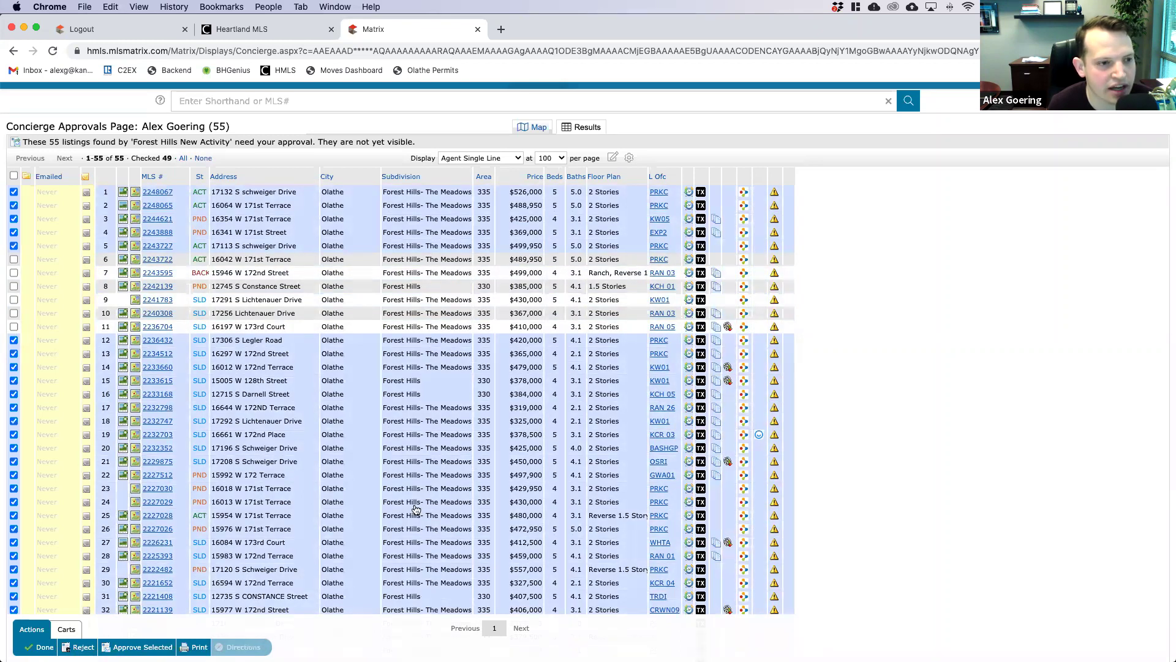
scroll(416, 517, down, 10)
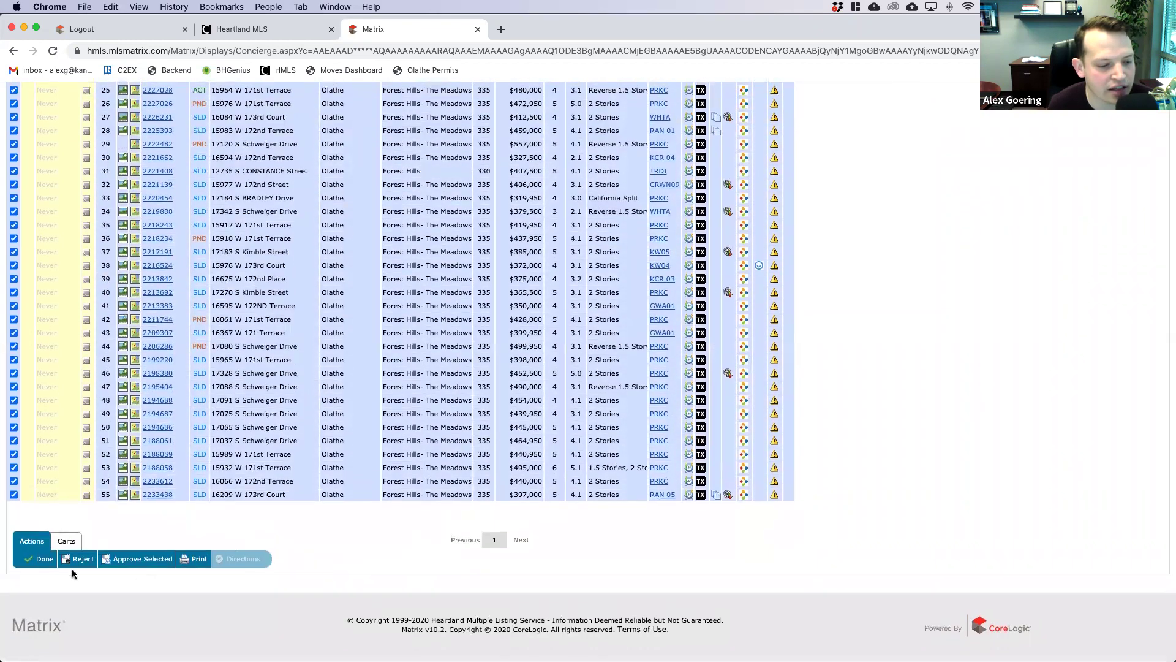
click(127, 559)
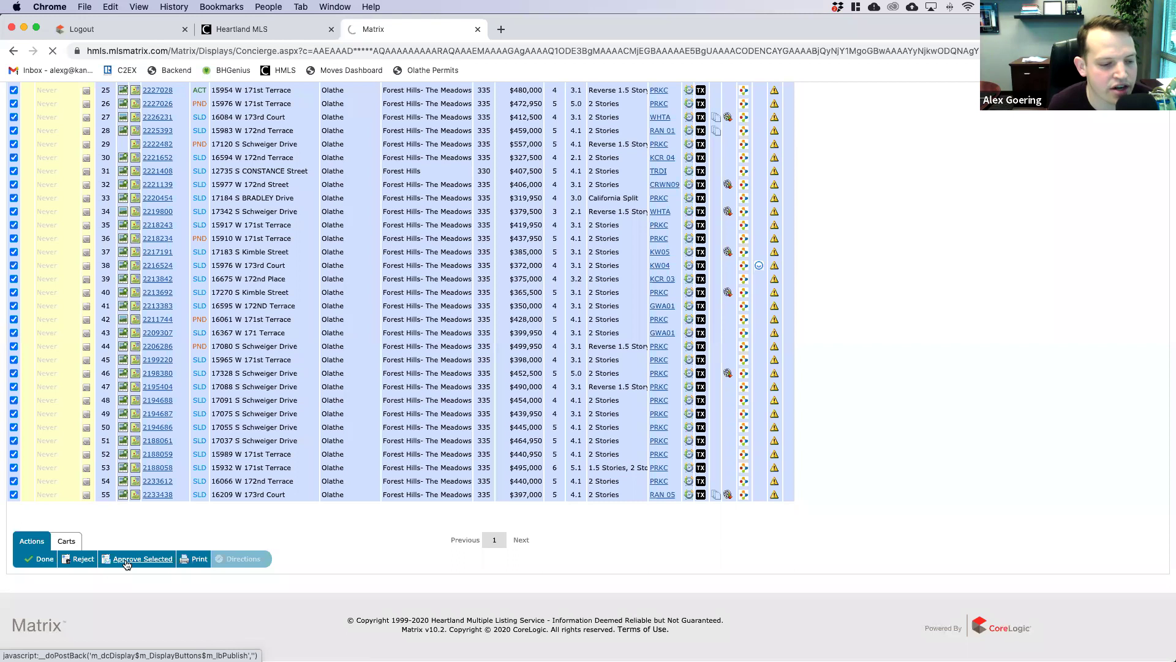
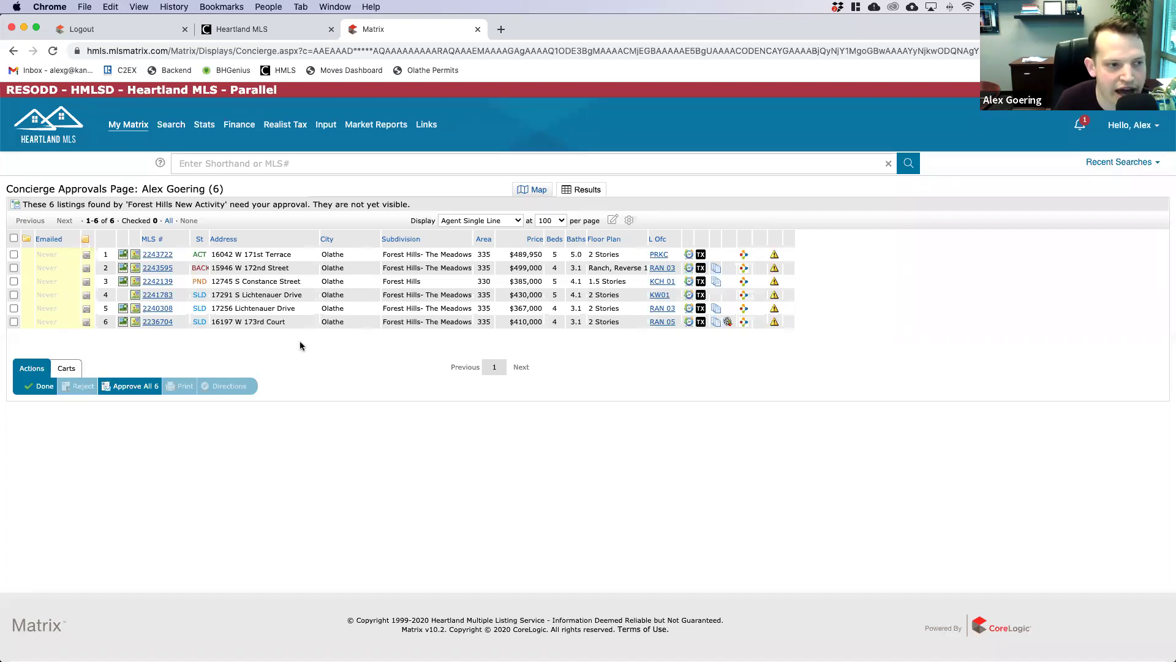
Step: Go back to the dashboard and open the contact's pending approvals from the Concierge widget
click(132, 124)
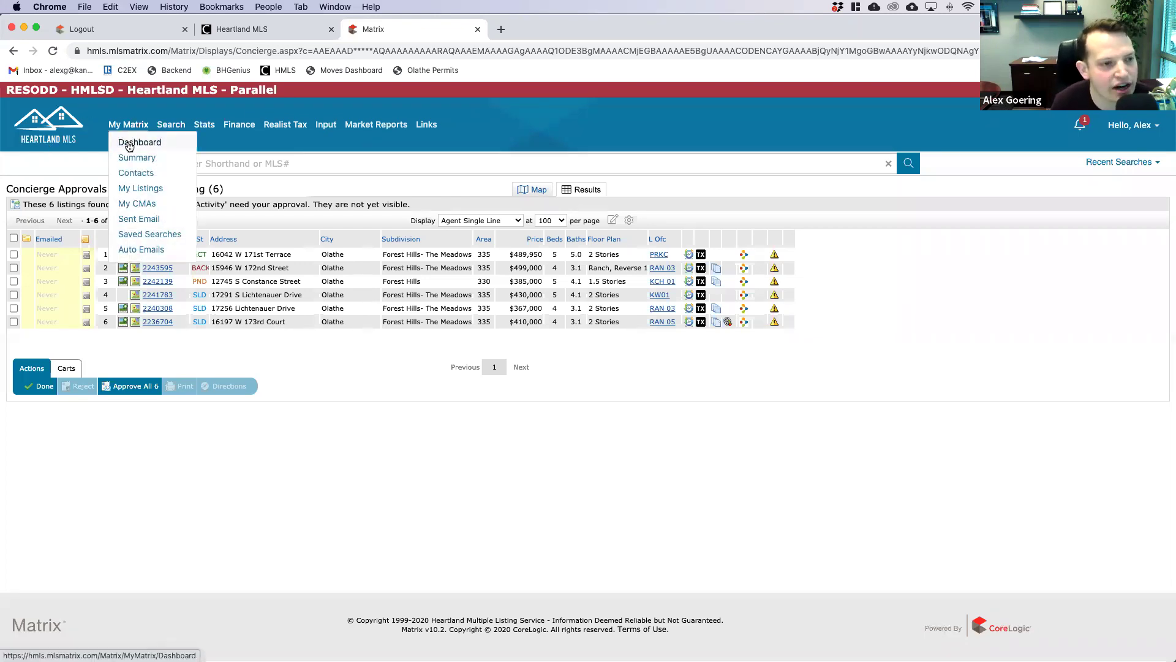
click(129, 144)
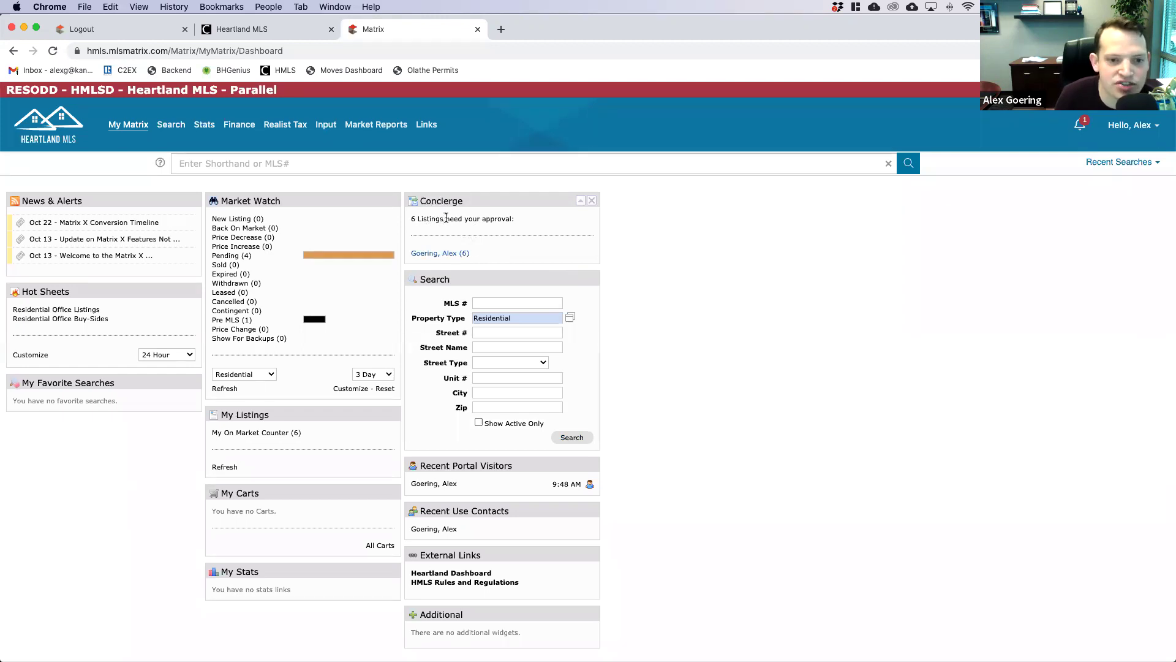
click(442, 256)
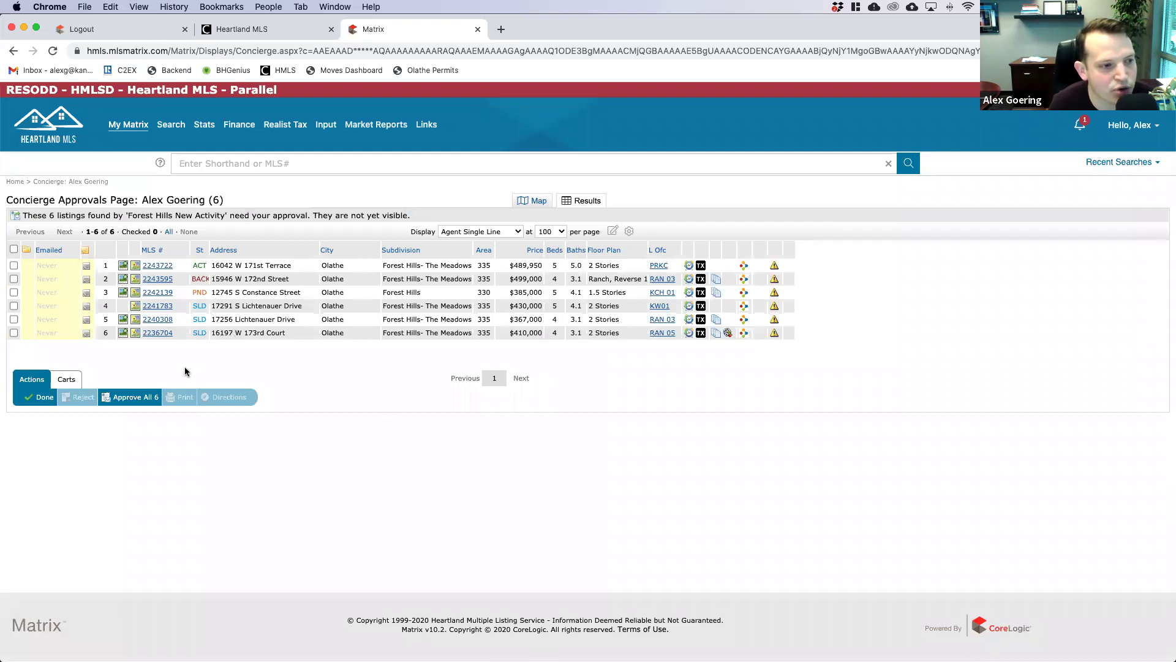
Step: Select only the listings in rows 1, 3 and 4 and approve them
click(14, 249)
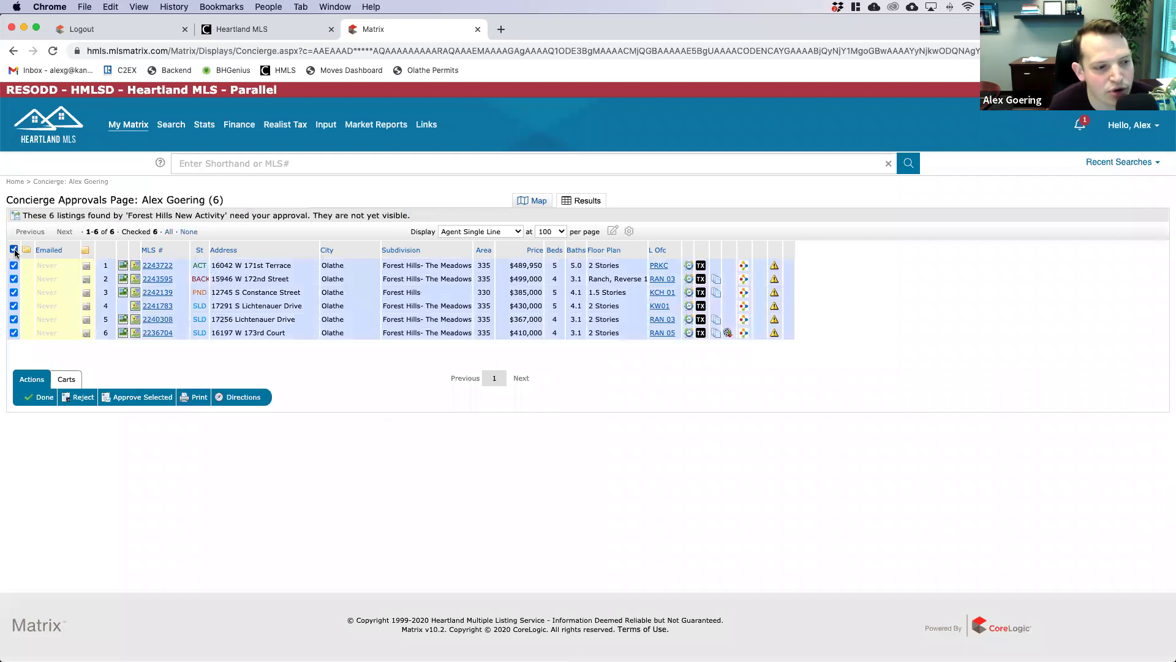
click(14, 250)
click(13, 265)
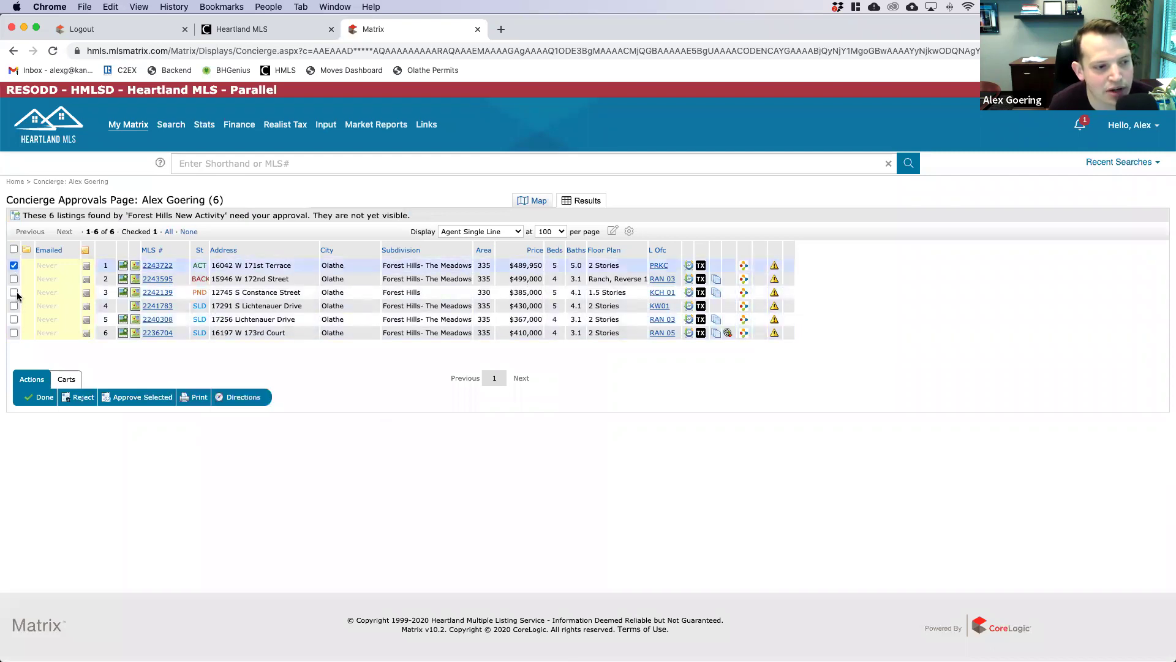
click(14, 292)
click(14, 306)
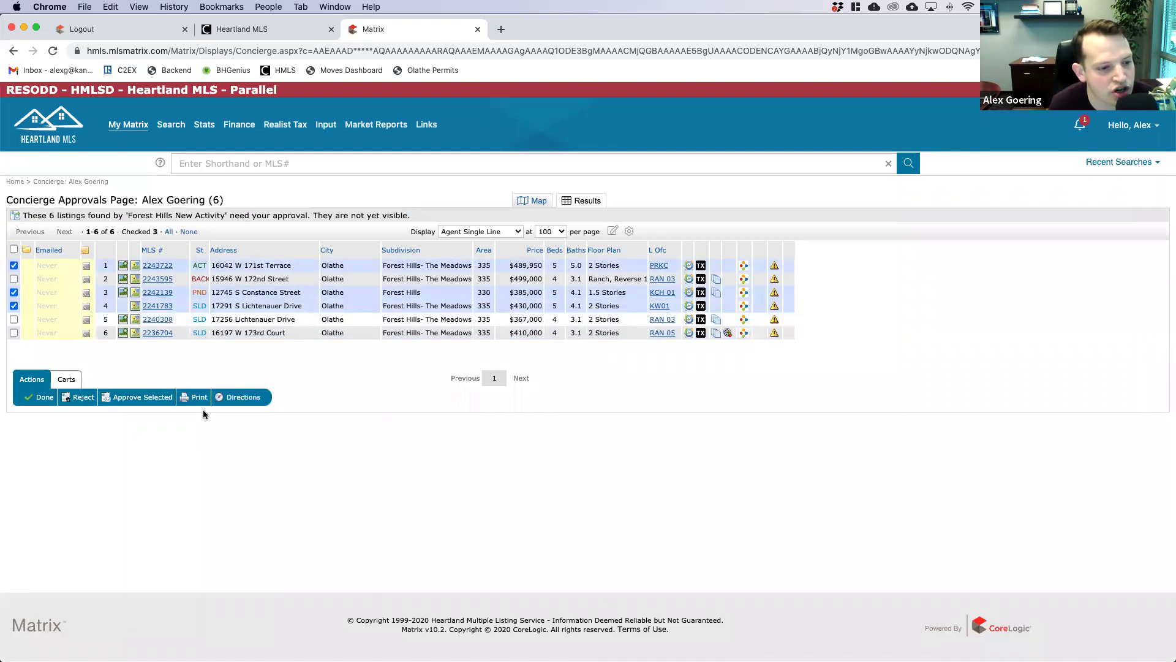
click(144, 398)
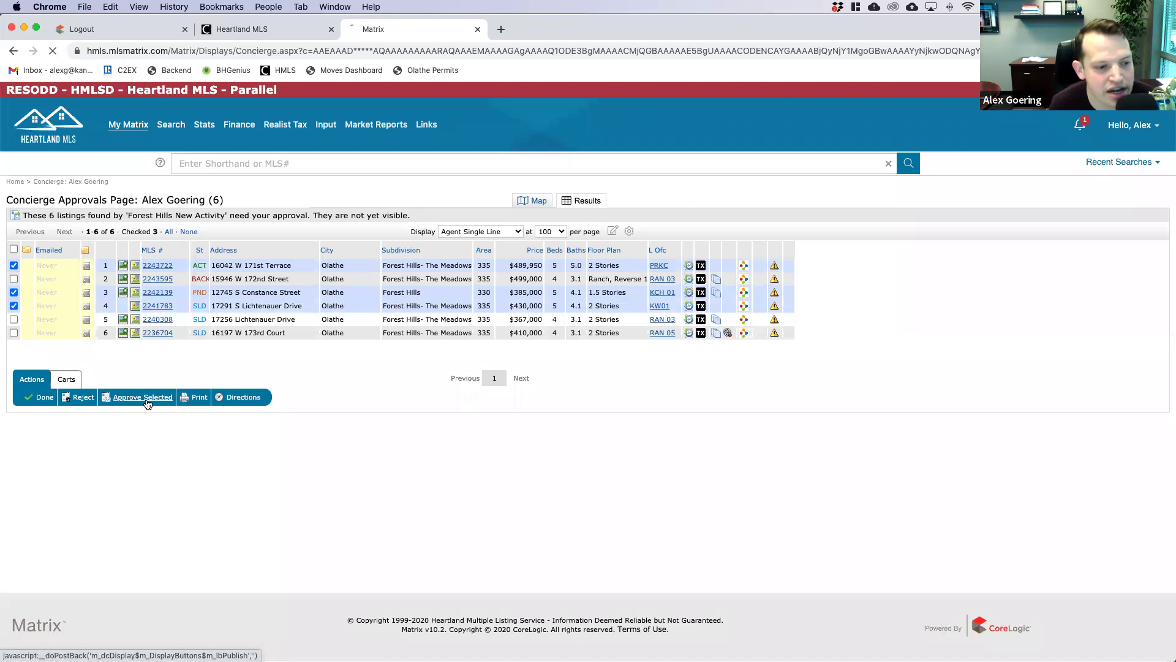
Step: Select the three remaining listings awaiting concierge approval and reject them
click(13, 265)
click(13, 278)
click(14, 292)
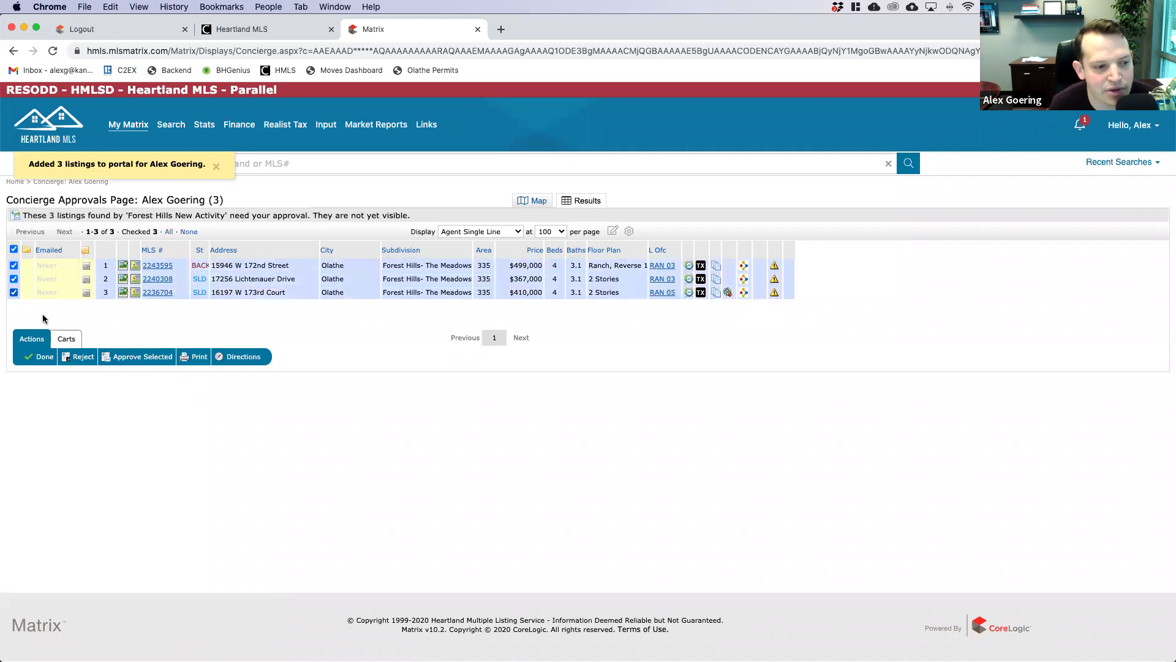
click(78, 359)
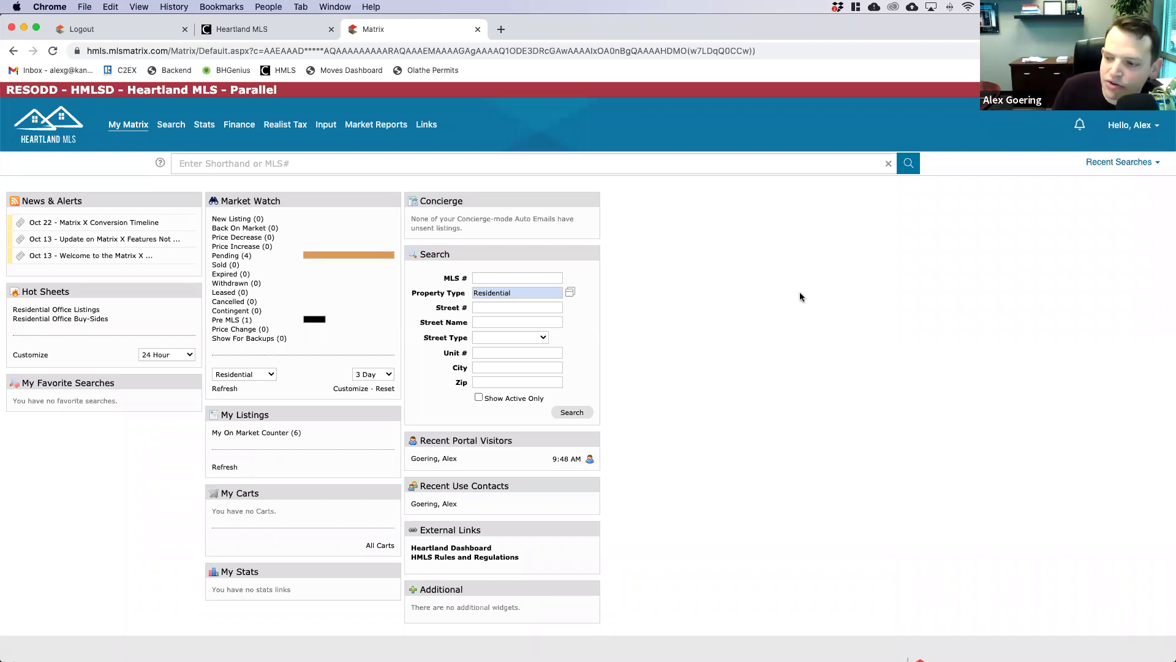
scroll(704, 367, down, 2)
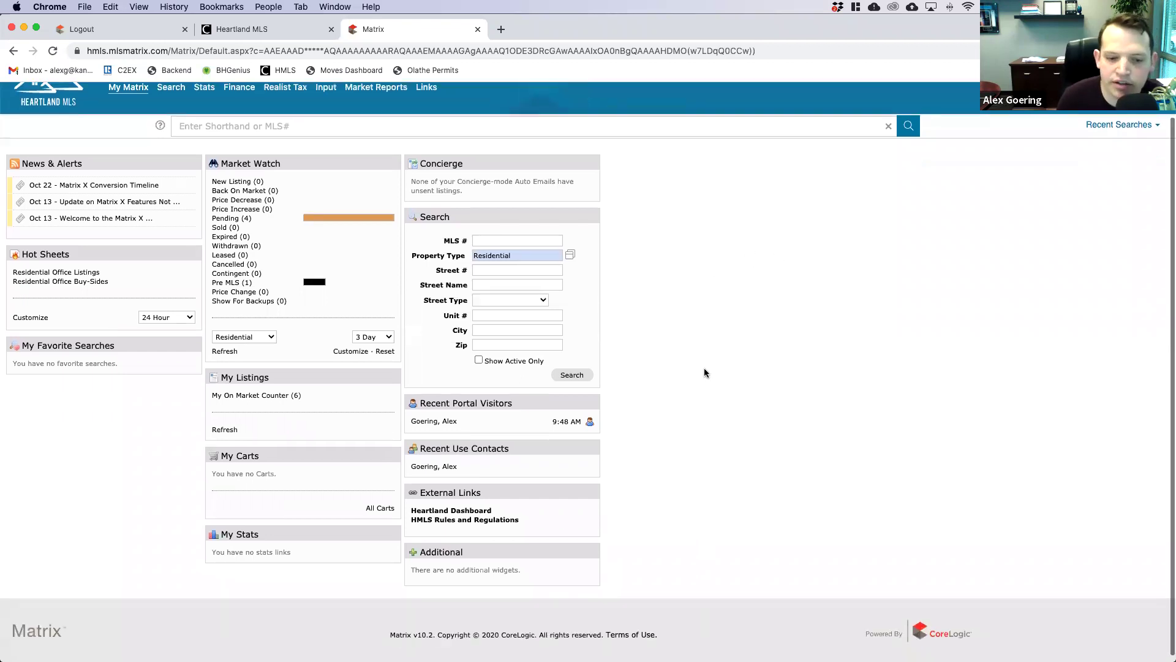
scroll(700, 371, up, 2)
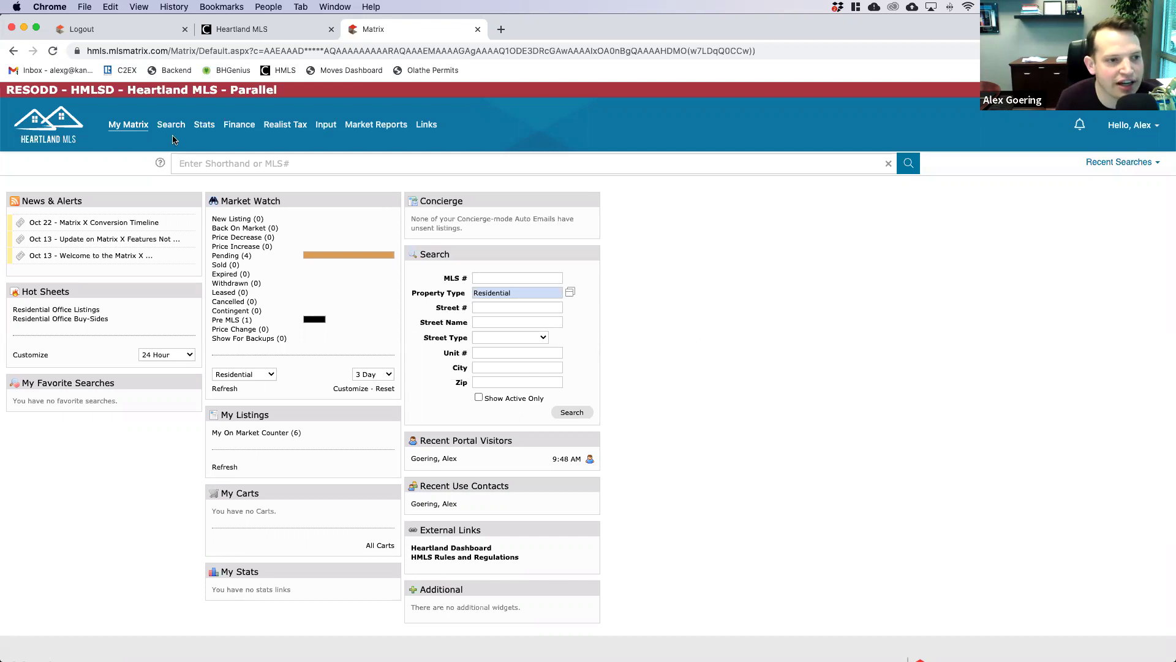
mouse_move(172, 125)
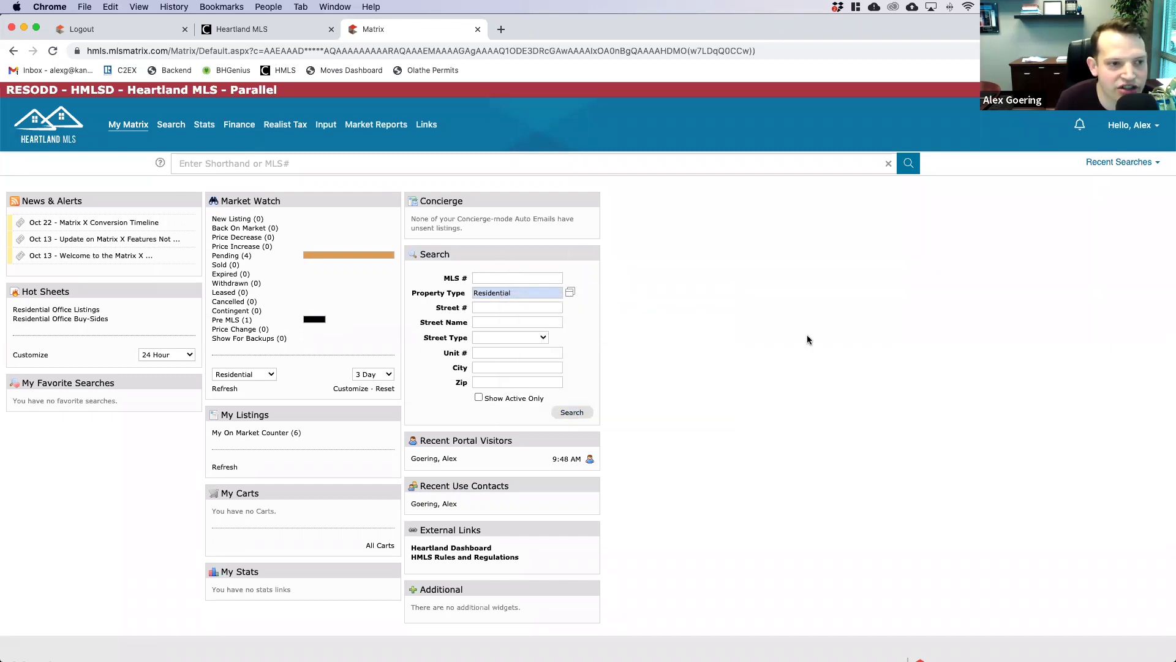
Step: Open the Stats page and examine its system presets and the available search criteria, including the additional fields section
click(206, 126)
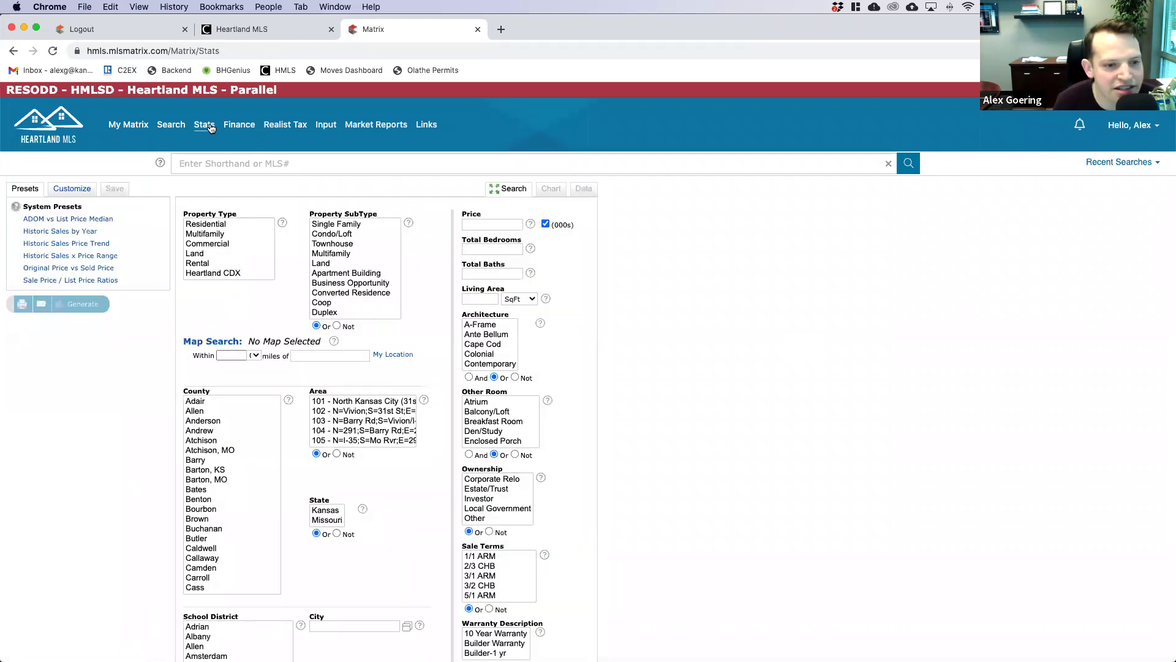
scroll(734, 419, down, 1)
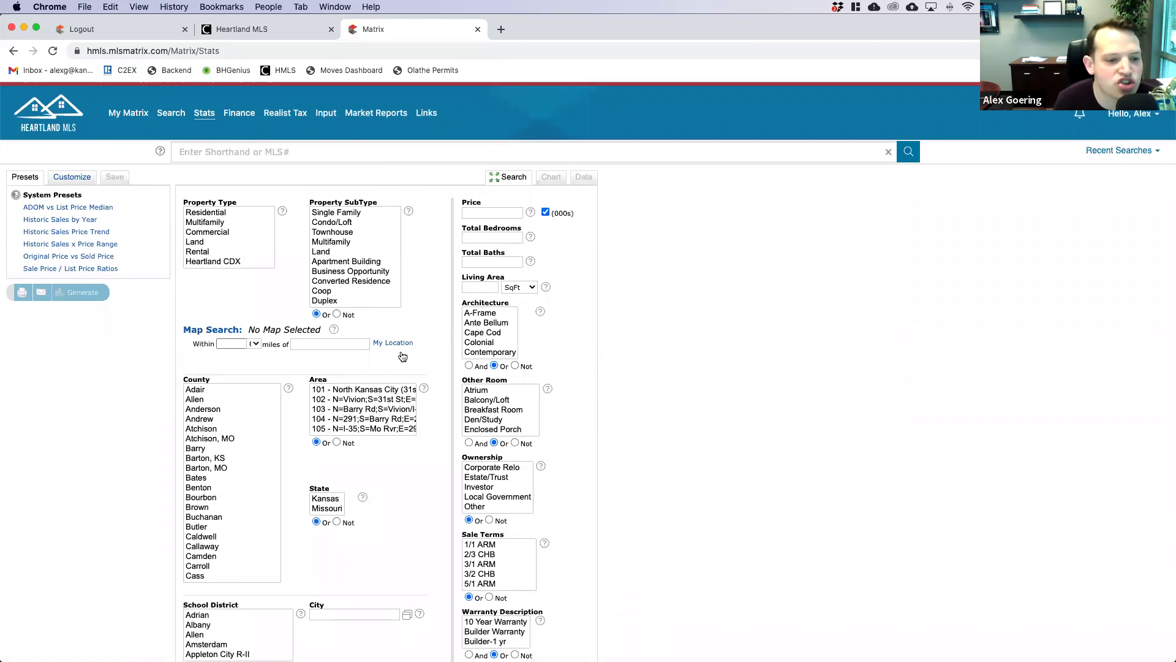
scroll(632, 447, down, 5)
right_click(634, 450)
click(620, 365)
scroll(620, 365, up, 4)
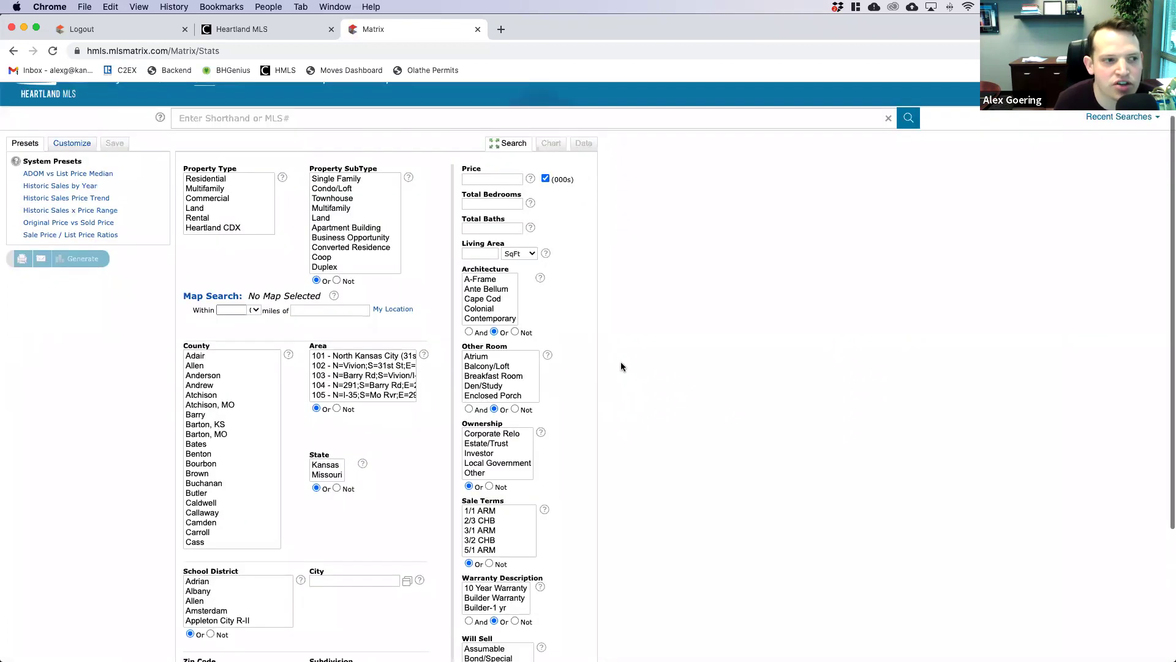
scroll(604, 361, down, 4)
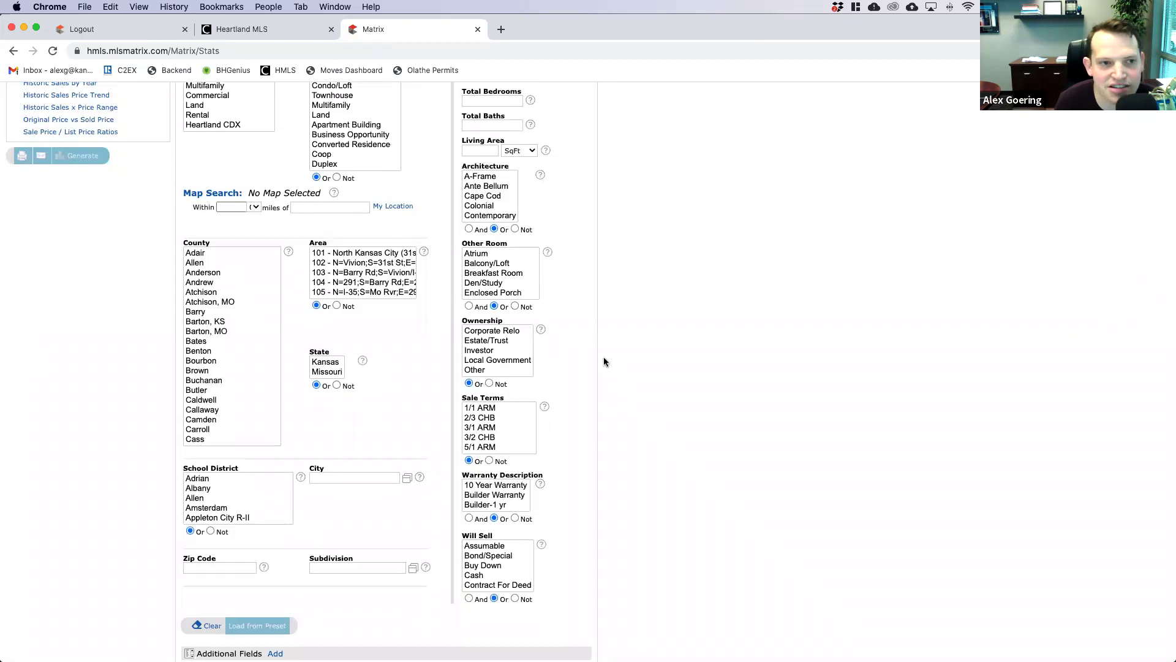
scroll(626, 418, down, 3)
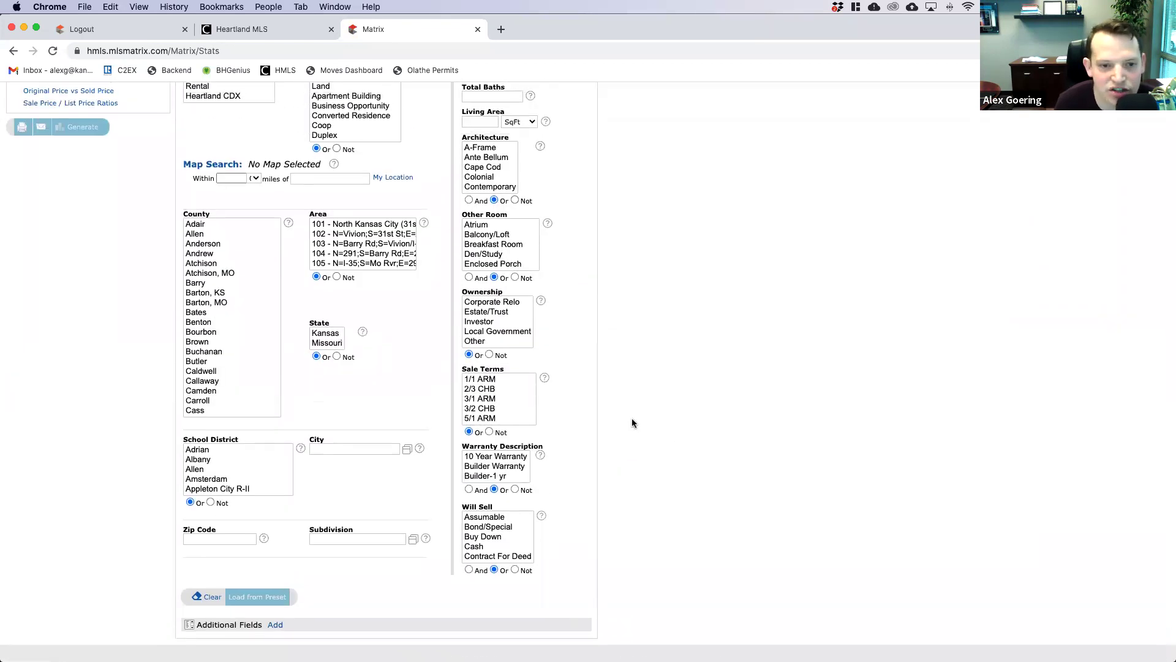
scroll(631, 419, up, 5)
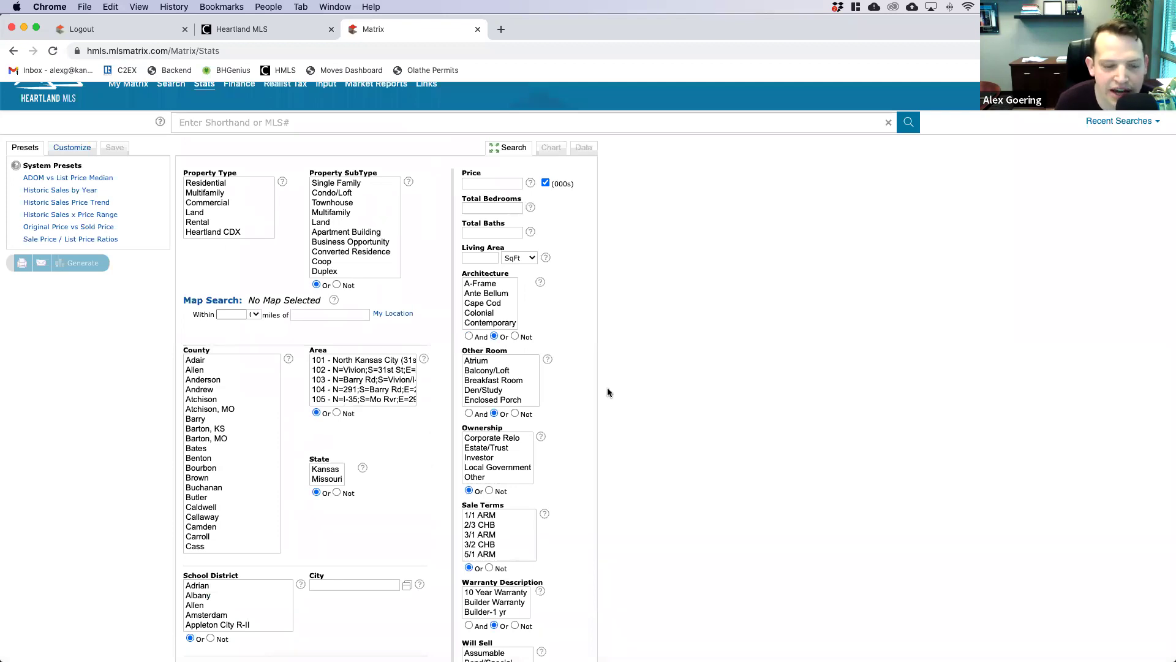
scroll(609, 395, up, 2)
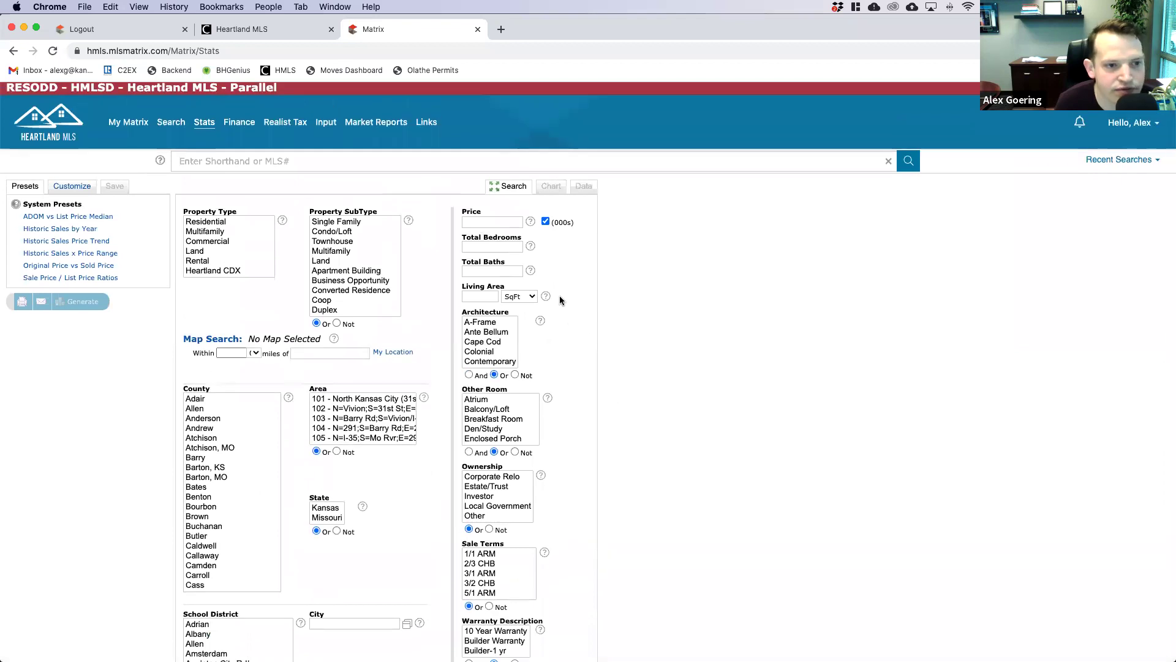
Step: Open the Financial Calculators in the Finance section and review the home financing, personal financing, investment and retirement calculators
click(240, 125)
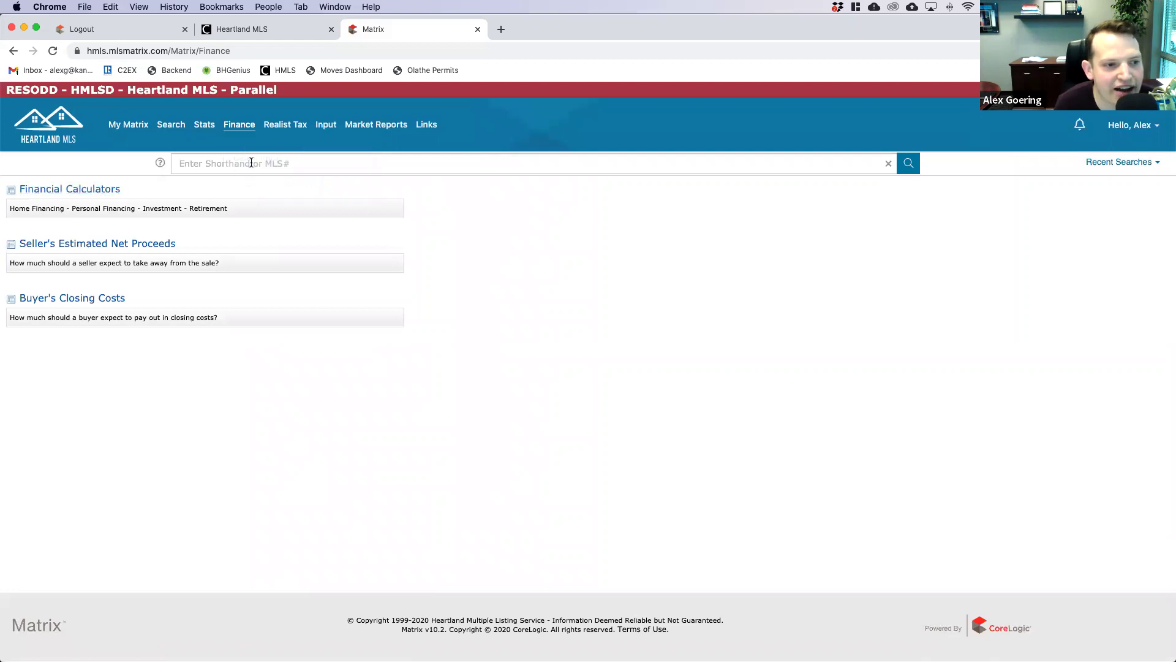
click(245, 157)
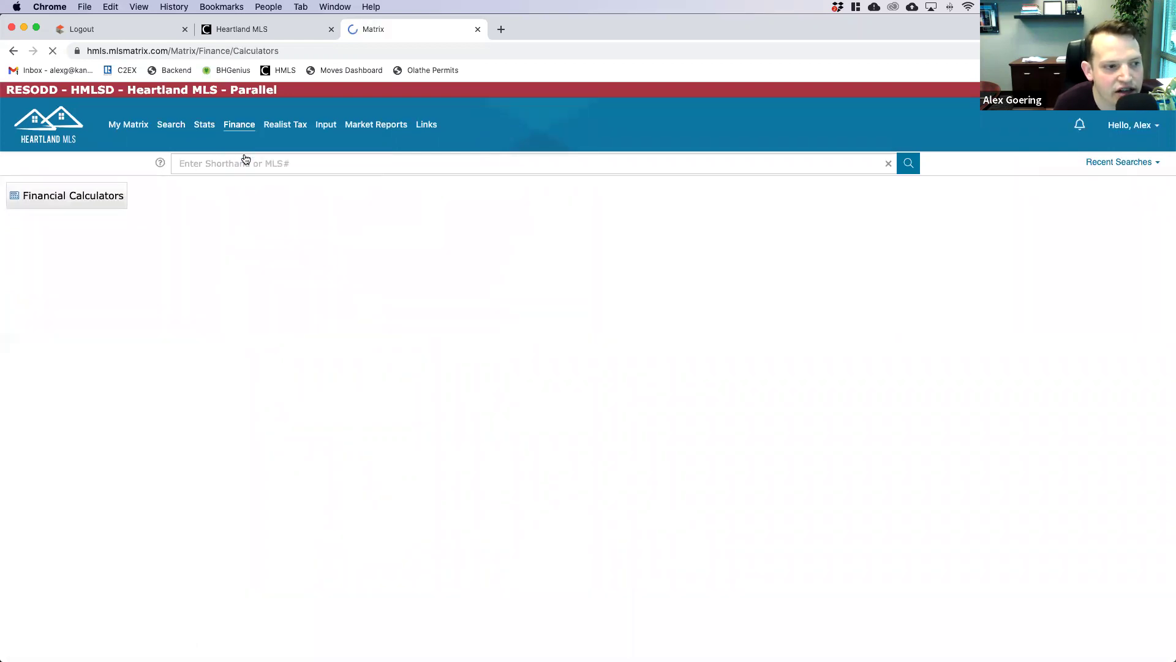
scroll(395, 331, down, 5)
scroll(361, 303, up, 5)
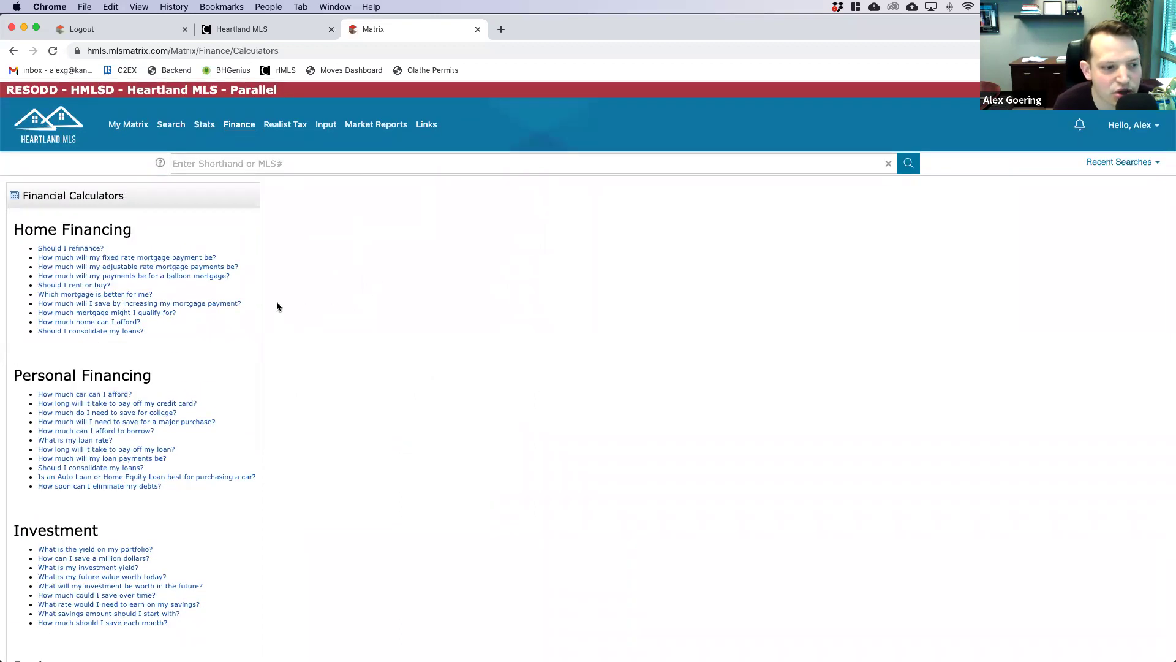
scroll(279, 306, down, 5)
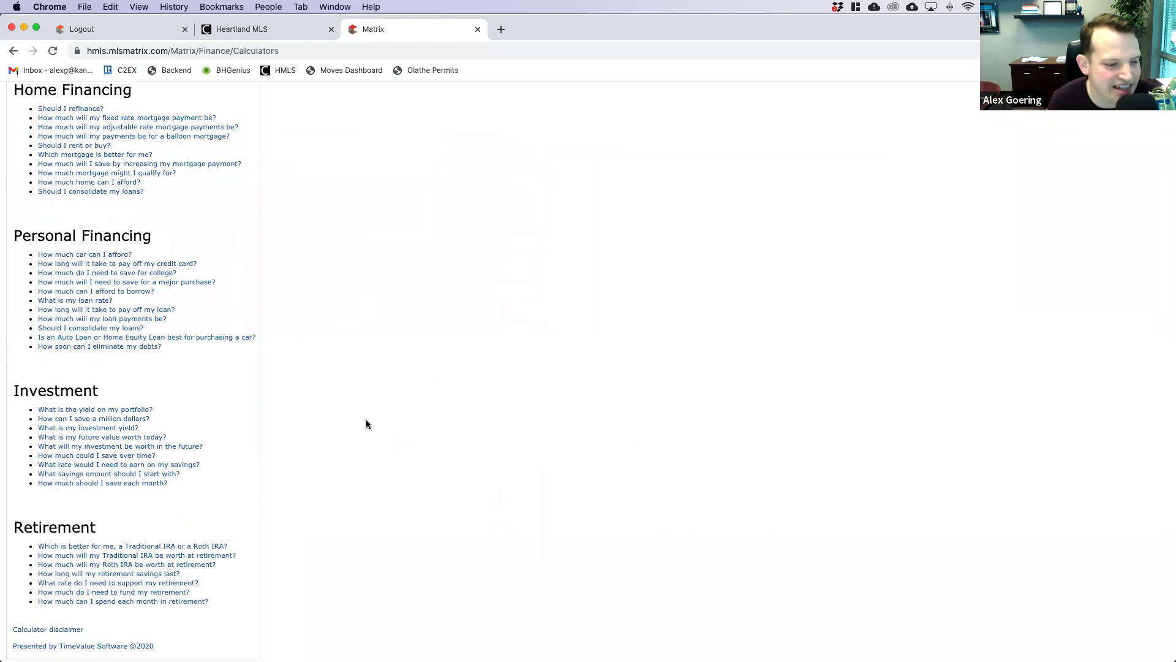
scroll(368, 414, down, 3)
scroll(355, 337, up, 8)
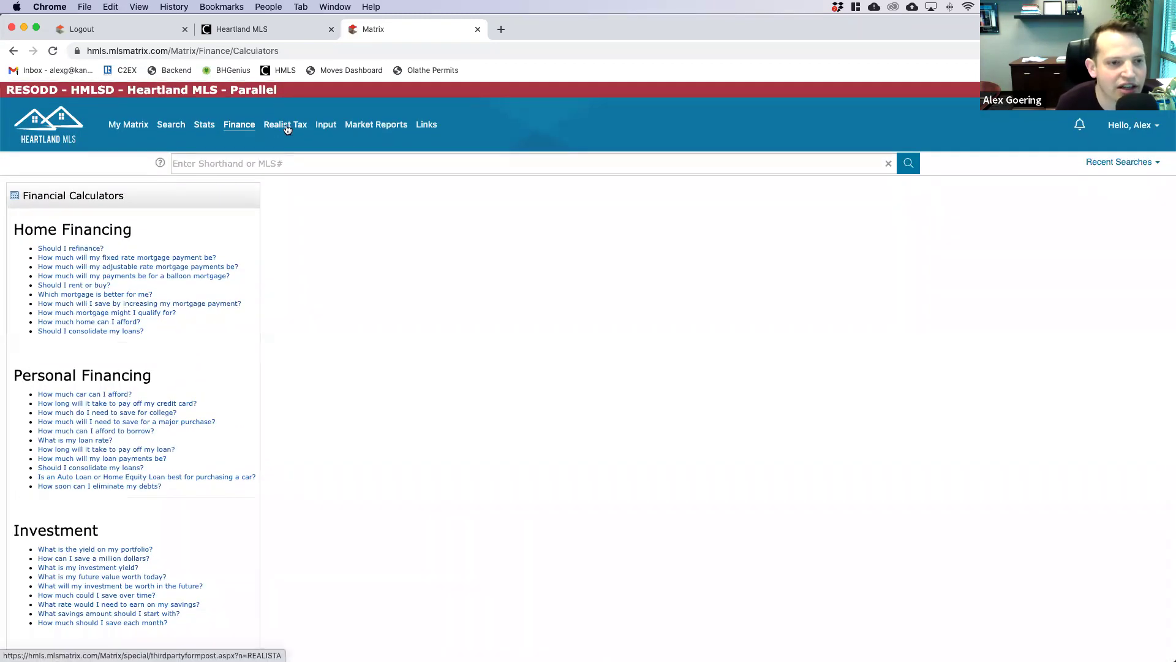
Step: Open Realist Tax to view its property search and map, and close it to return to Matrix
click(286, 128)
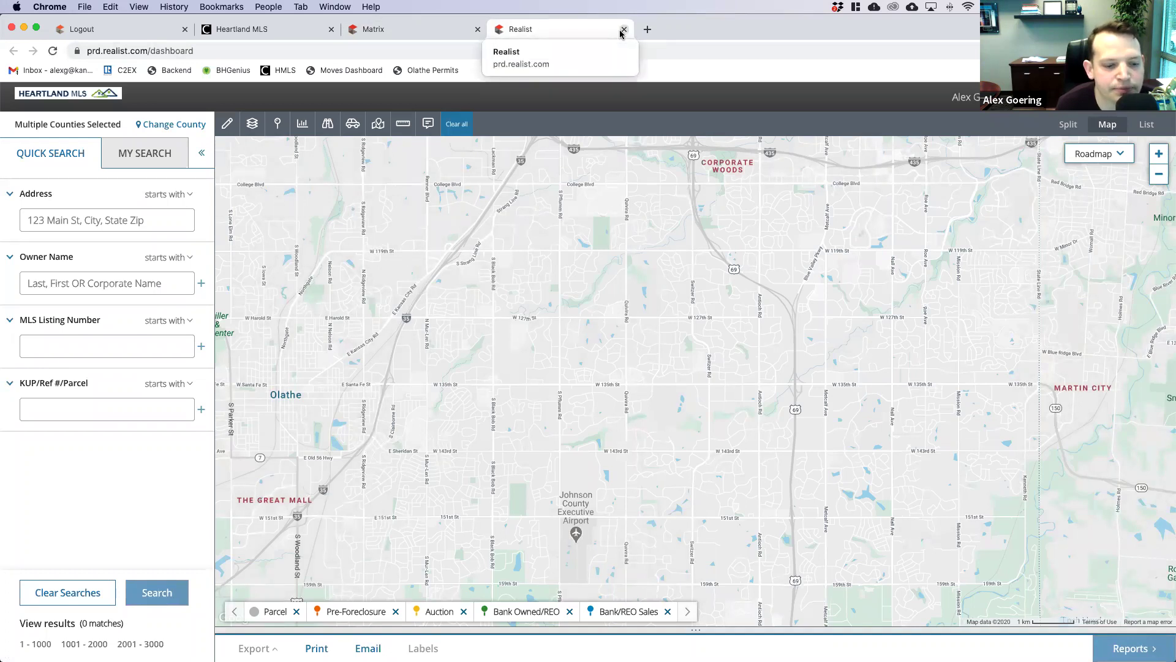
drag(906, 38, 914, 82)
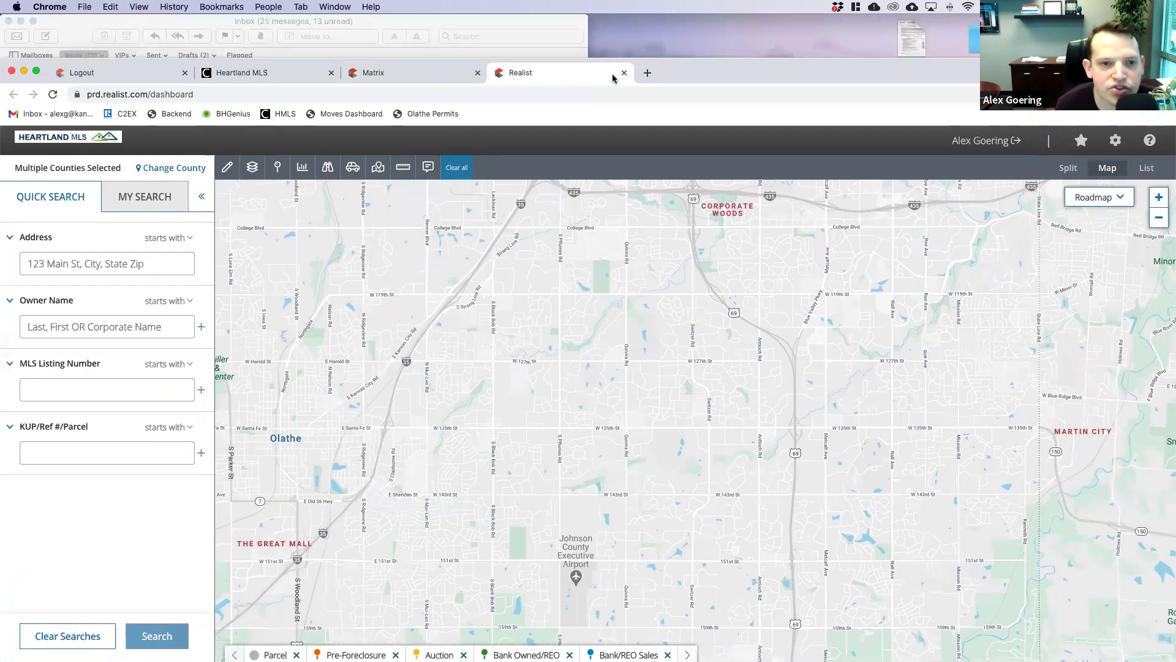
click(623, 73)
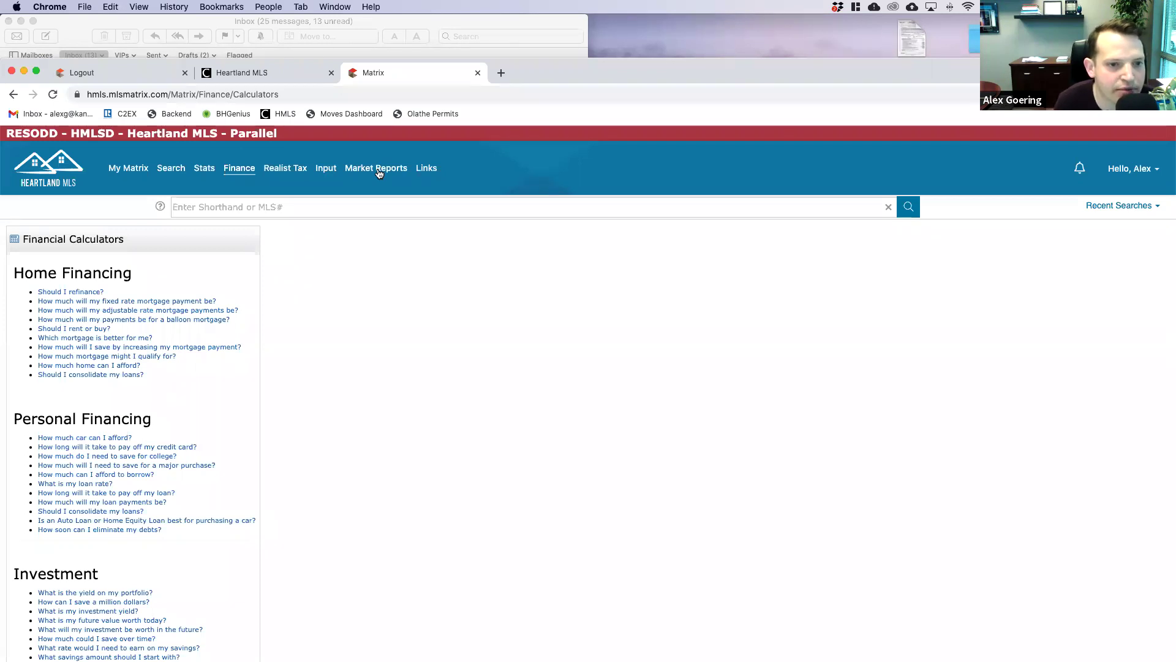
drag(533, 74, 531, 30)
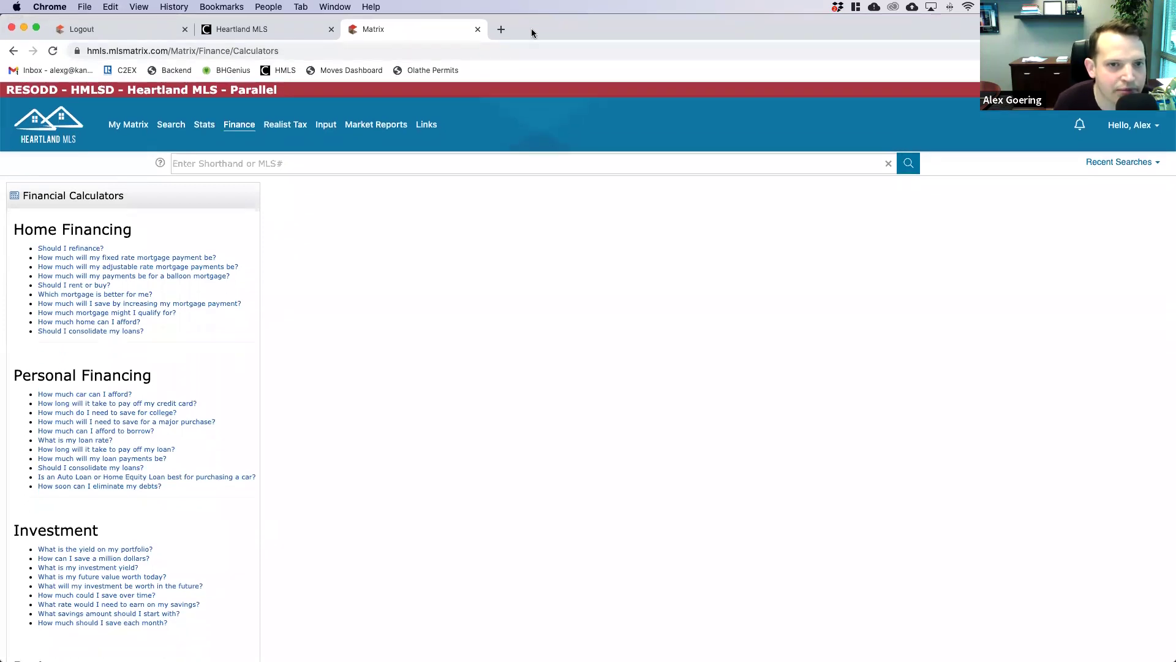
Step: Generate the Agent Production Report from the on-demand market reports, using the preset start and end dates
click(376, 125)
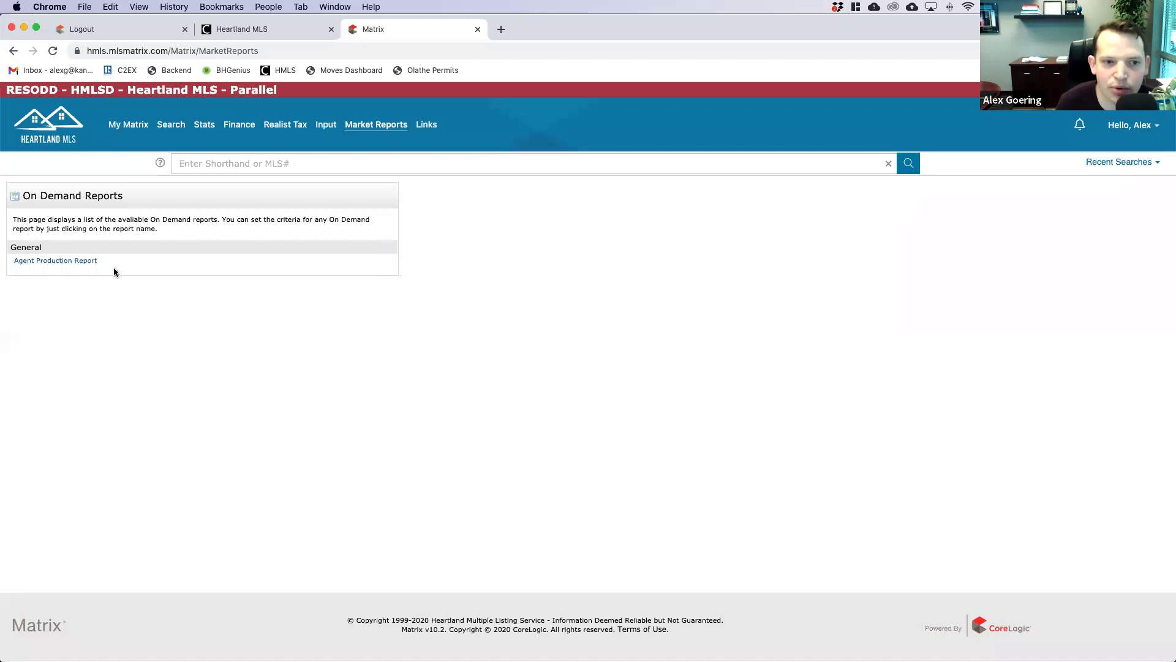
click(92, 263)
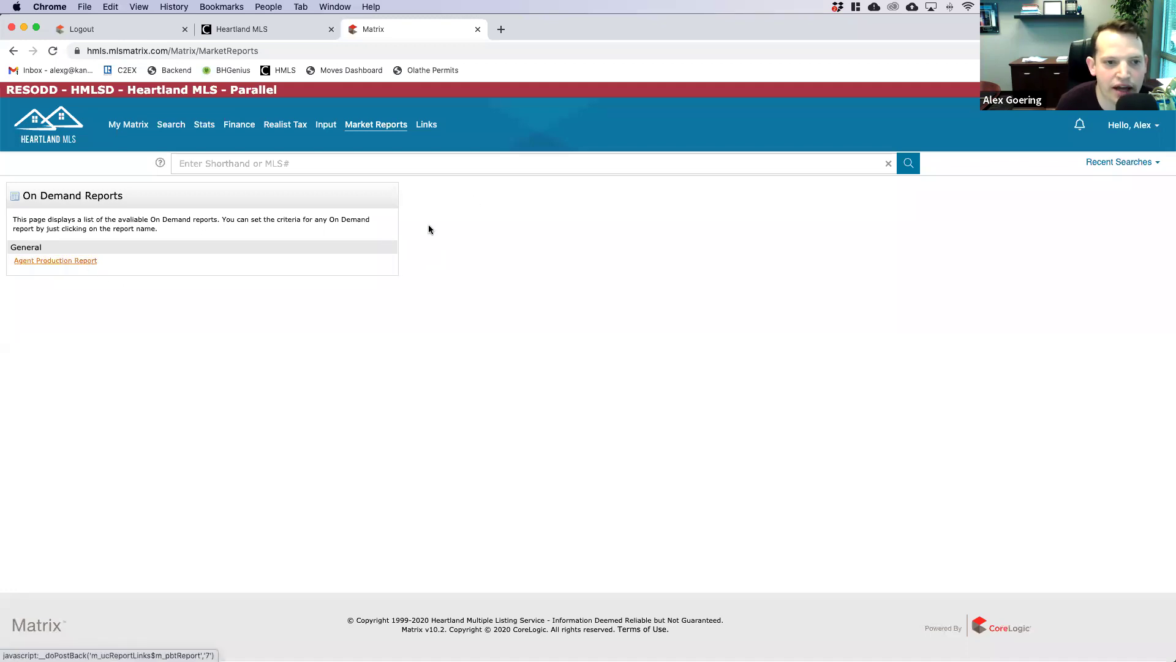
click(65, 263)
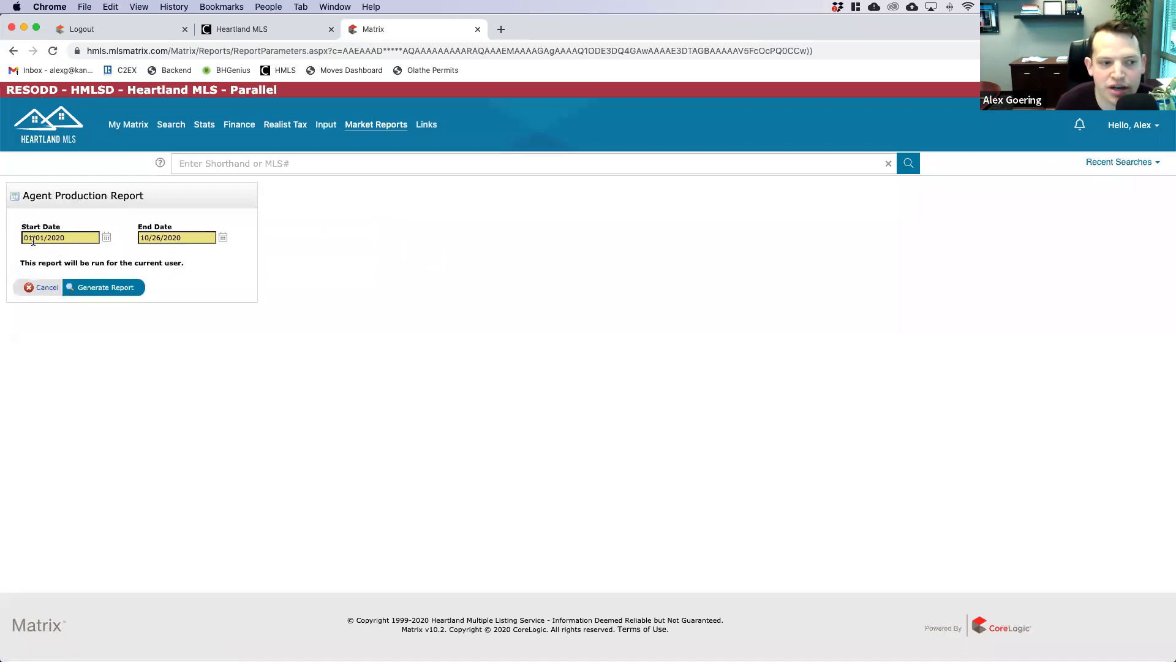
click(95, 294)
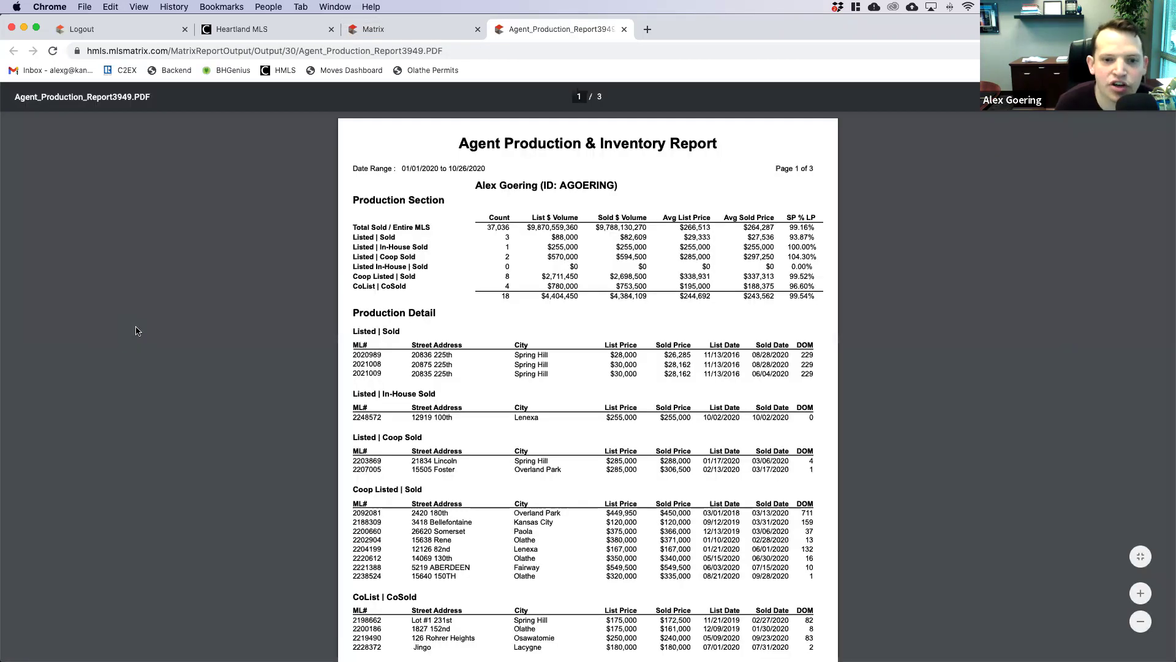
Step: Examine the production summary, sold listing details, inventory summary and inventory detail across all pages of the report
scroll(966, 400, down, 1)
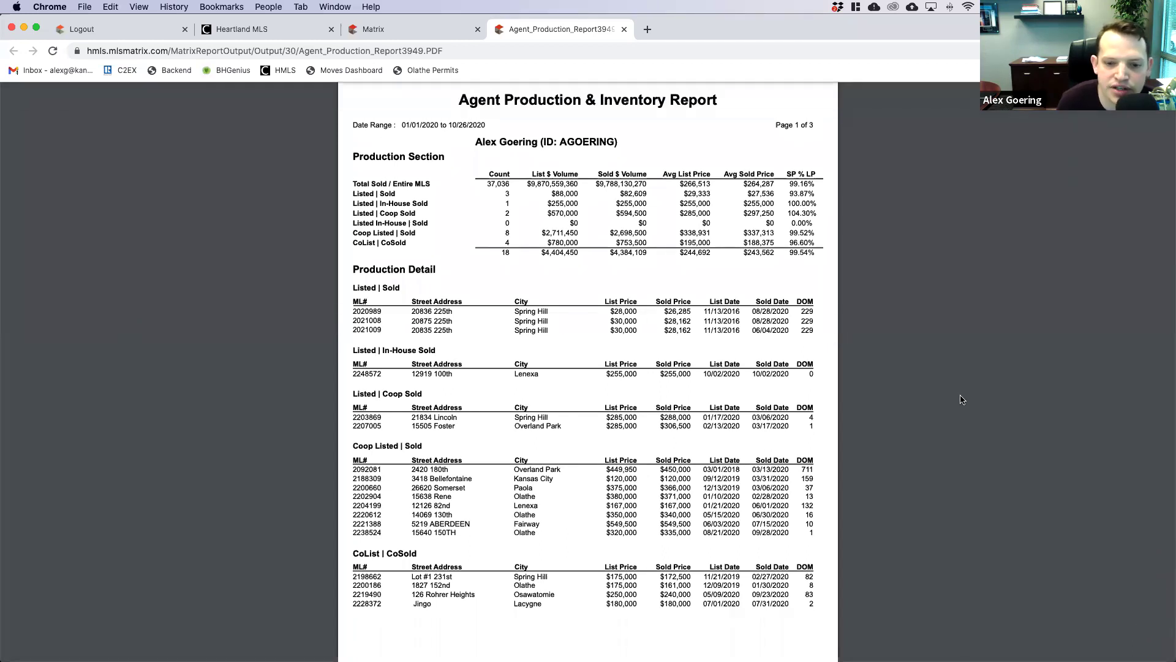
scroll(970, 464, down, 1)
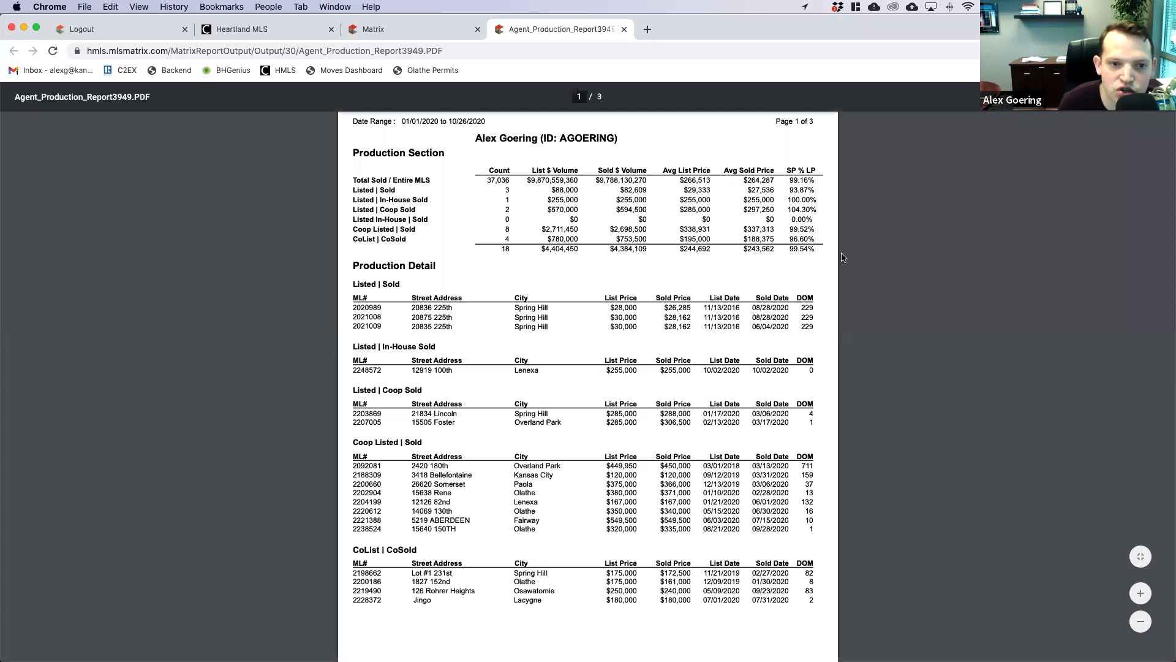
scroll(845, 258, up, 1)
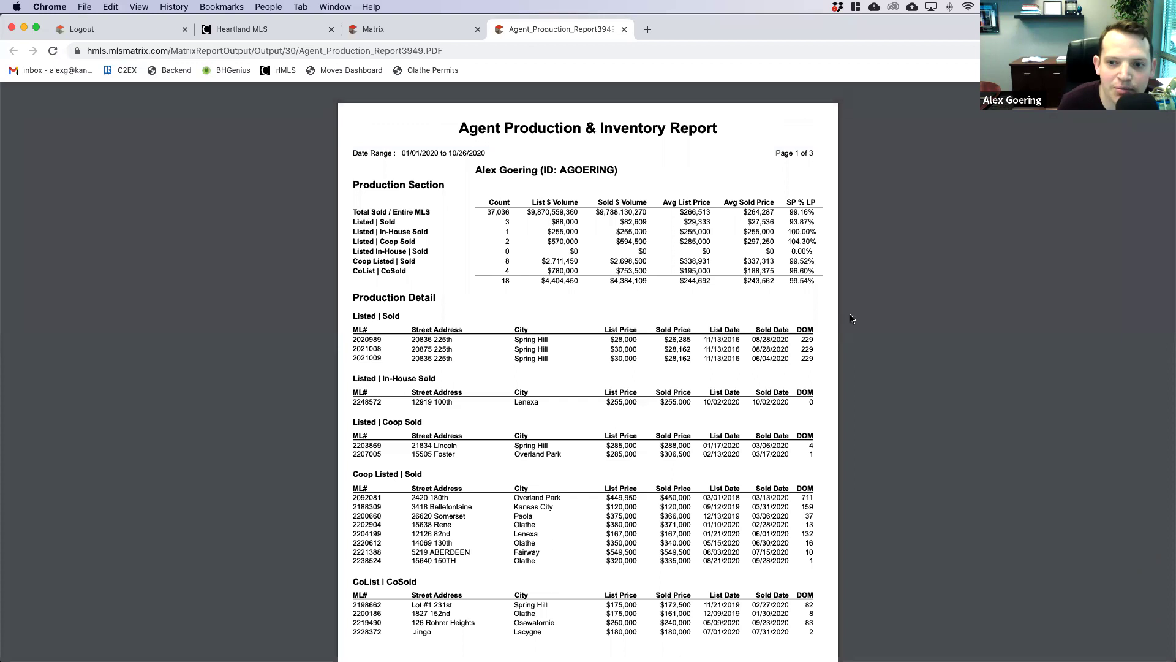
scroll(851, 318, down, 1)
scroll(850, 318, down, 1)
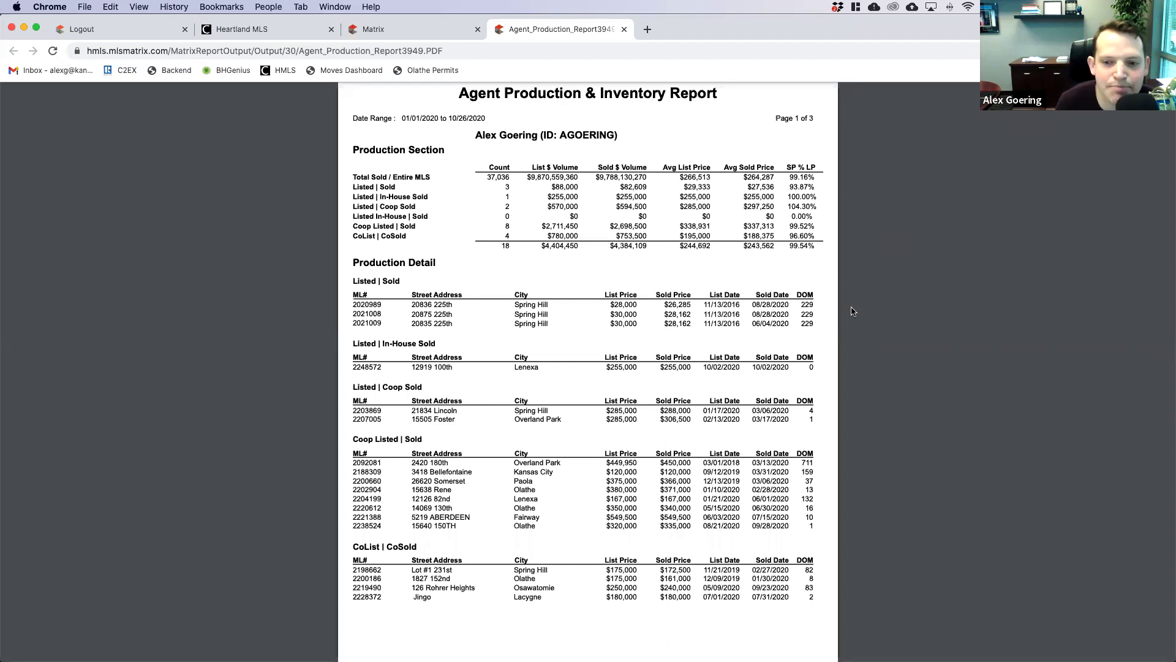
scroll(854, 310, down, 1)
scroll(850, 311, down, 15)
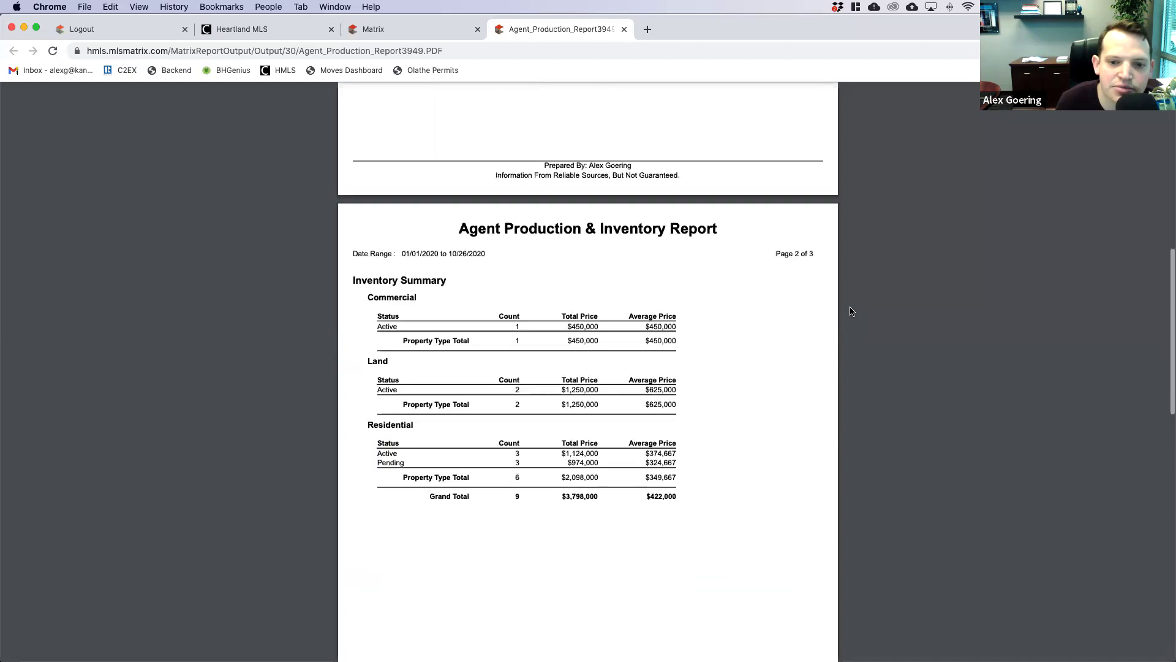
scroll(850, 311, down, 12)
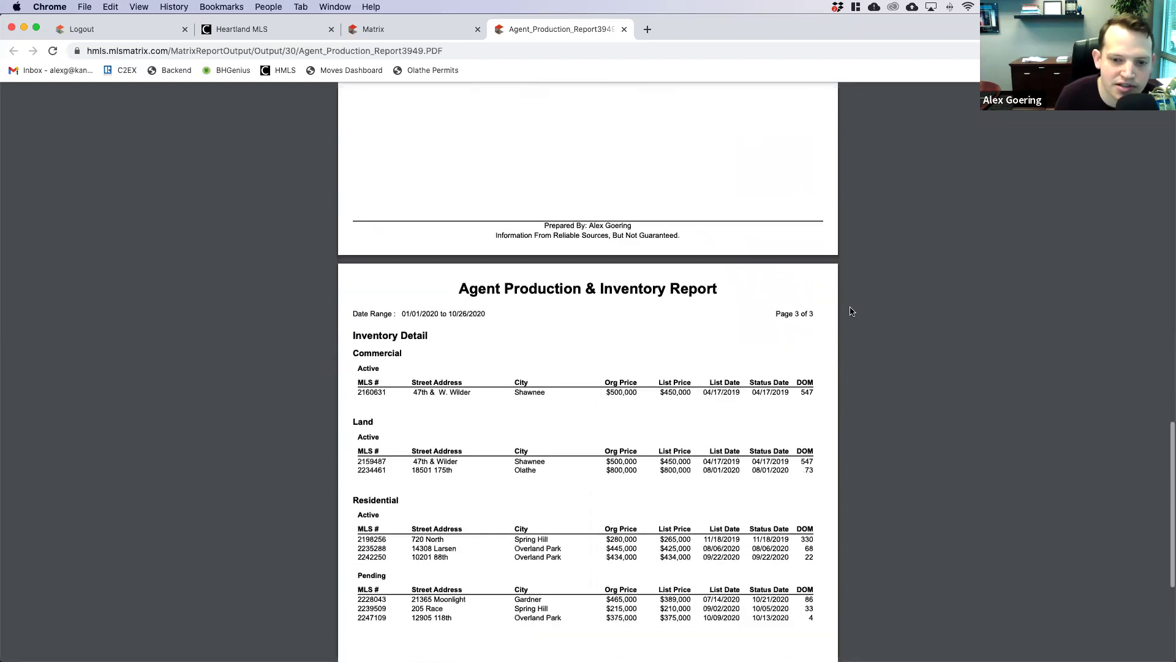
scroll(850, 311, down, 2)
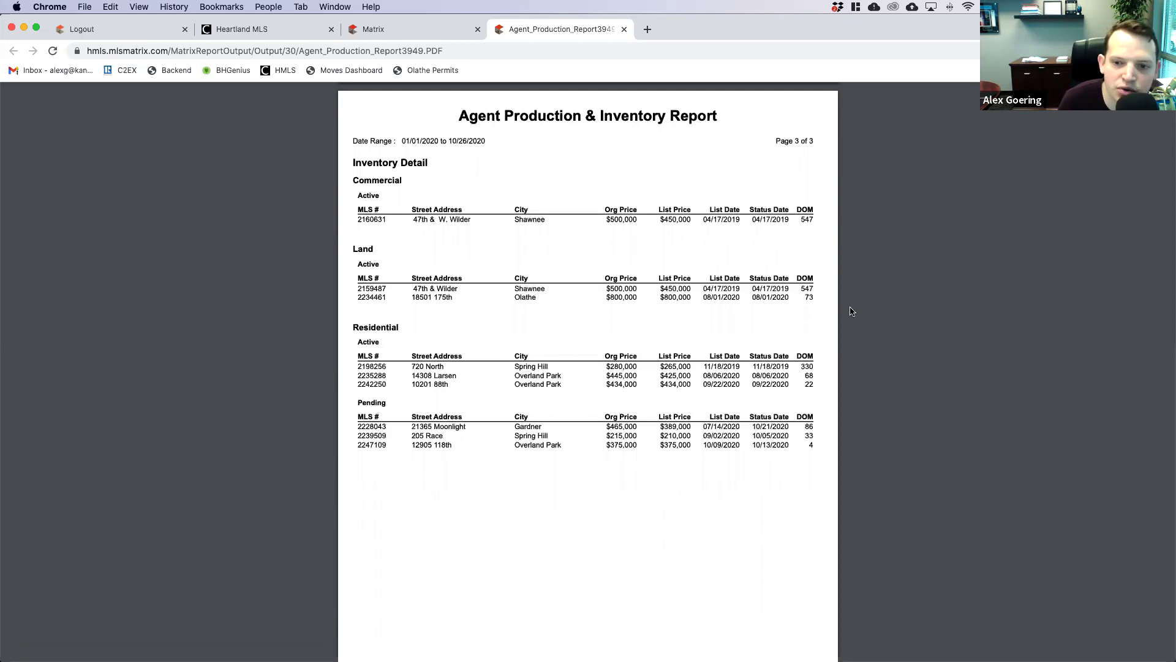
scroll(851, 311, down, 2)
scroll(851, 309, up, 20)
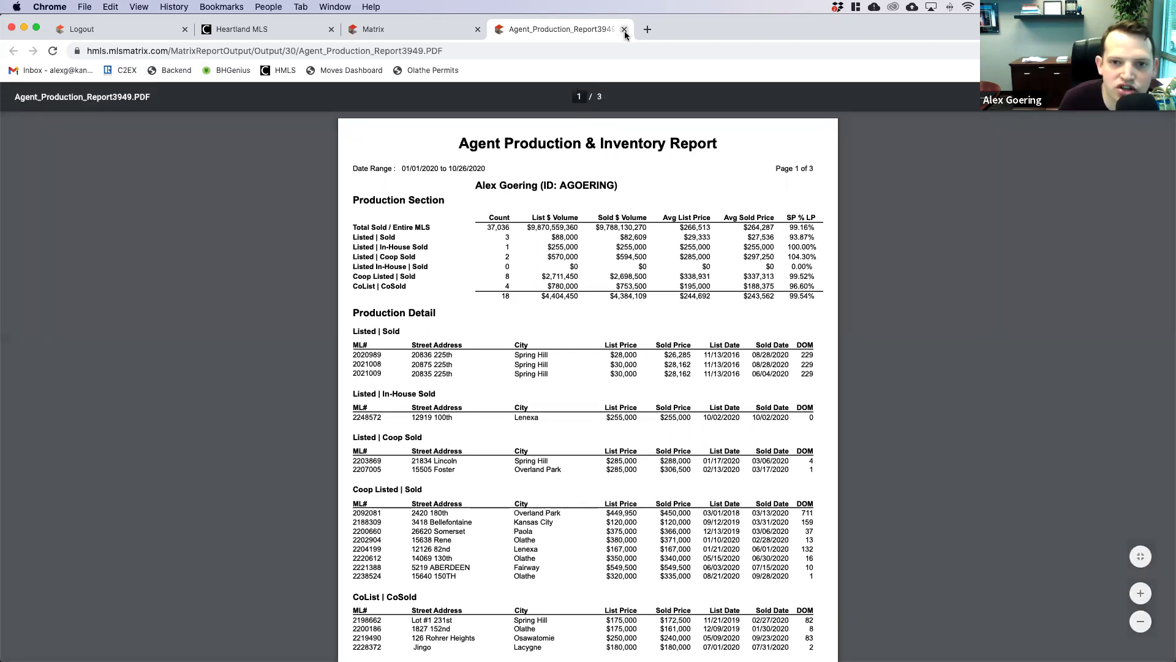
Step: Close the production report and return to the My Matrix dashboard
click(624, 30)
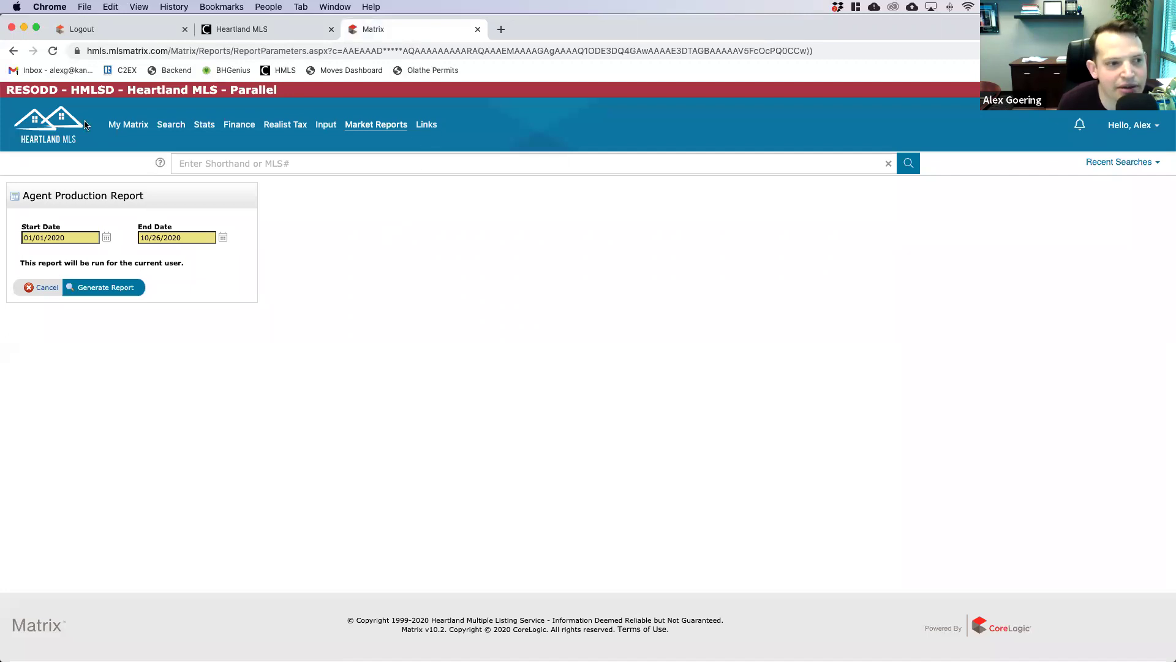
click(126, 141)
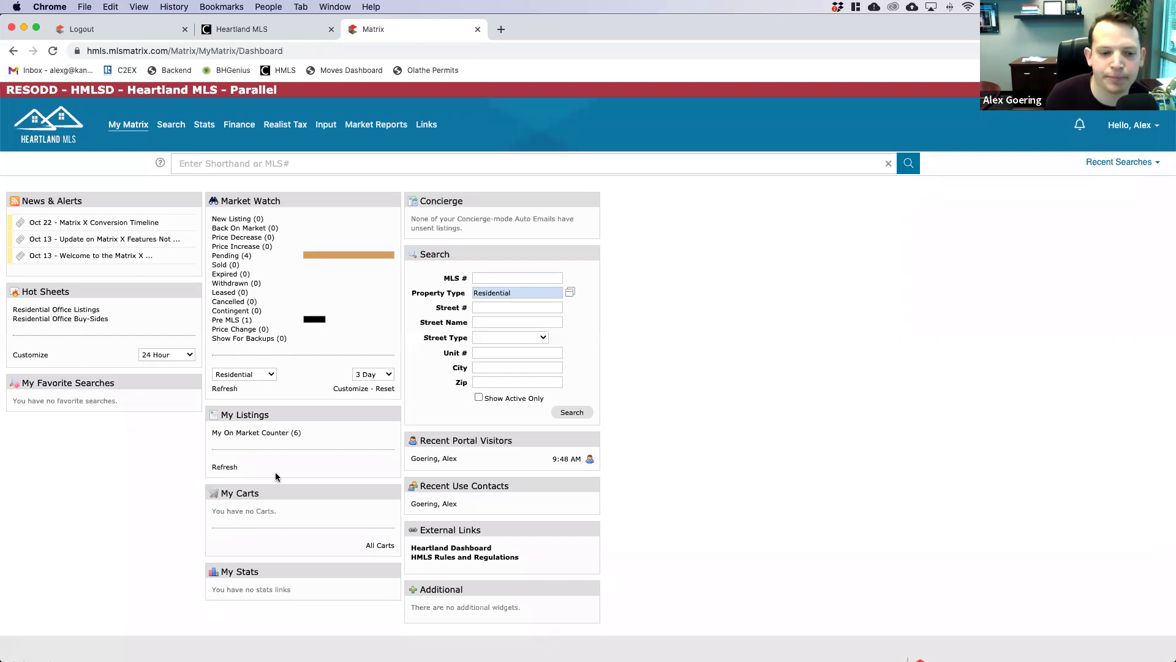
drag(311, 543, 645, 546)
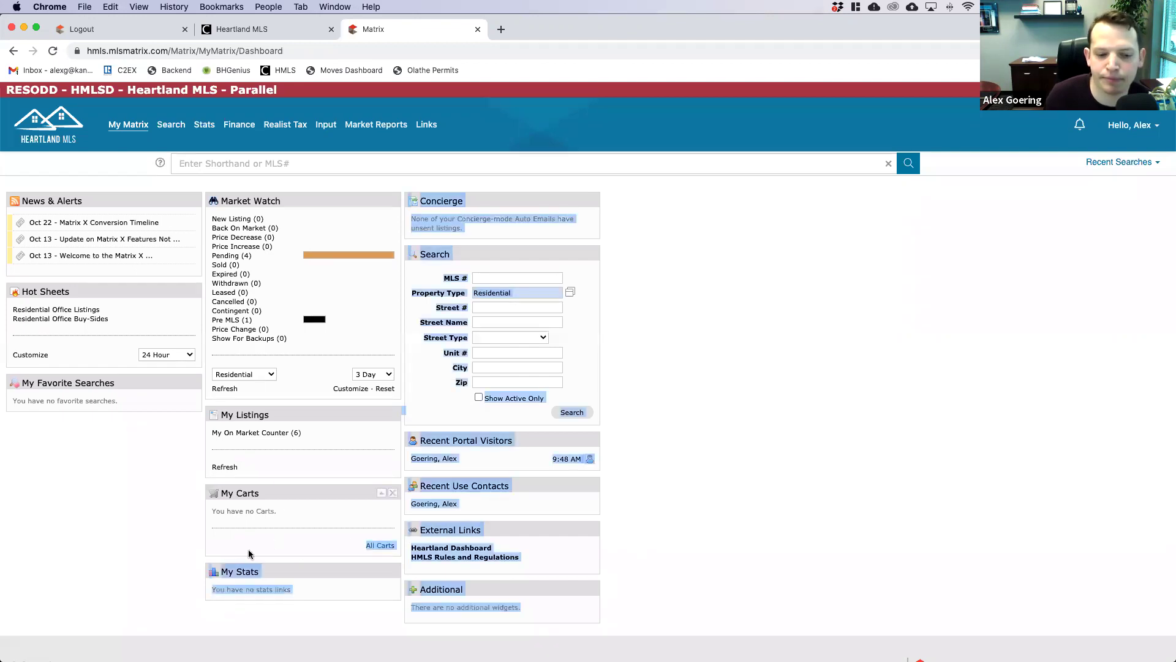
drag(302, 543, 355, 500)
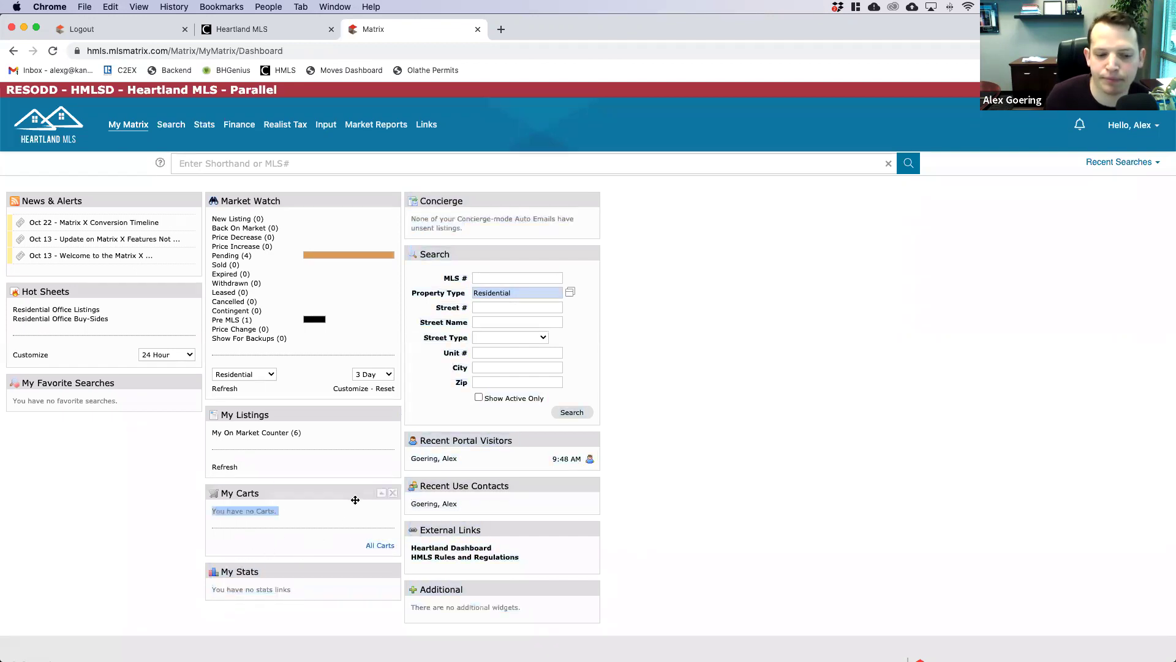
click(710, 625)
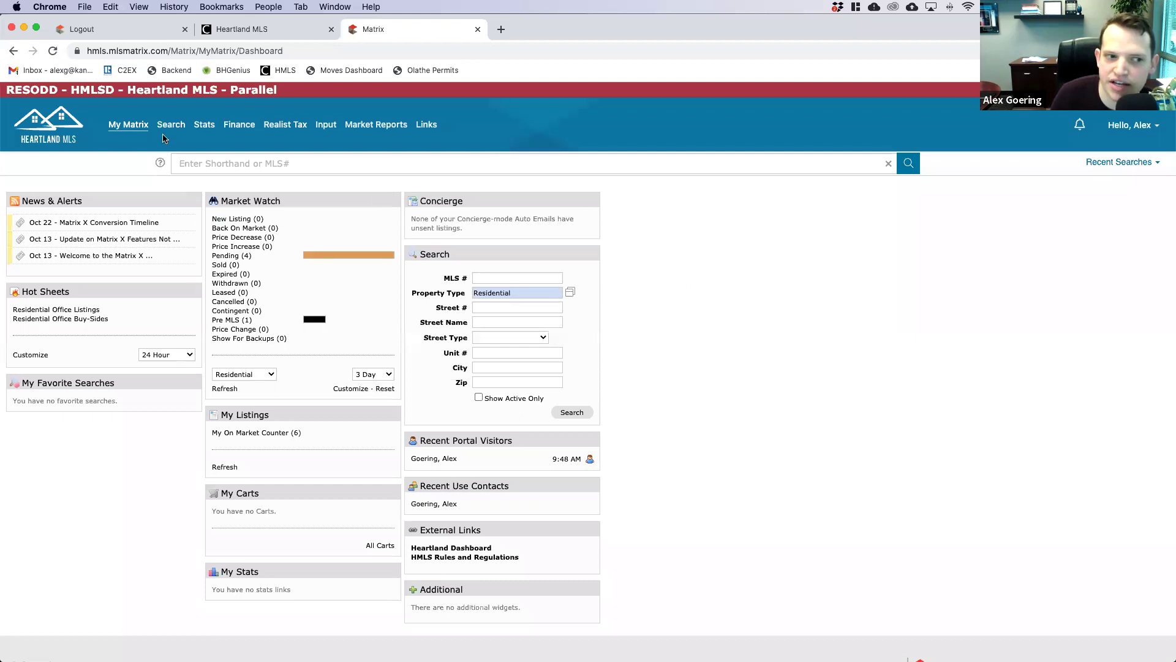
mouse_move(125, 133)
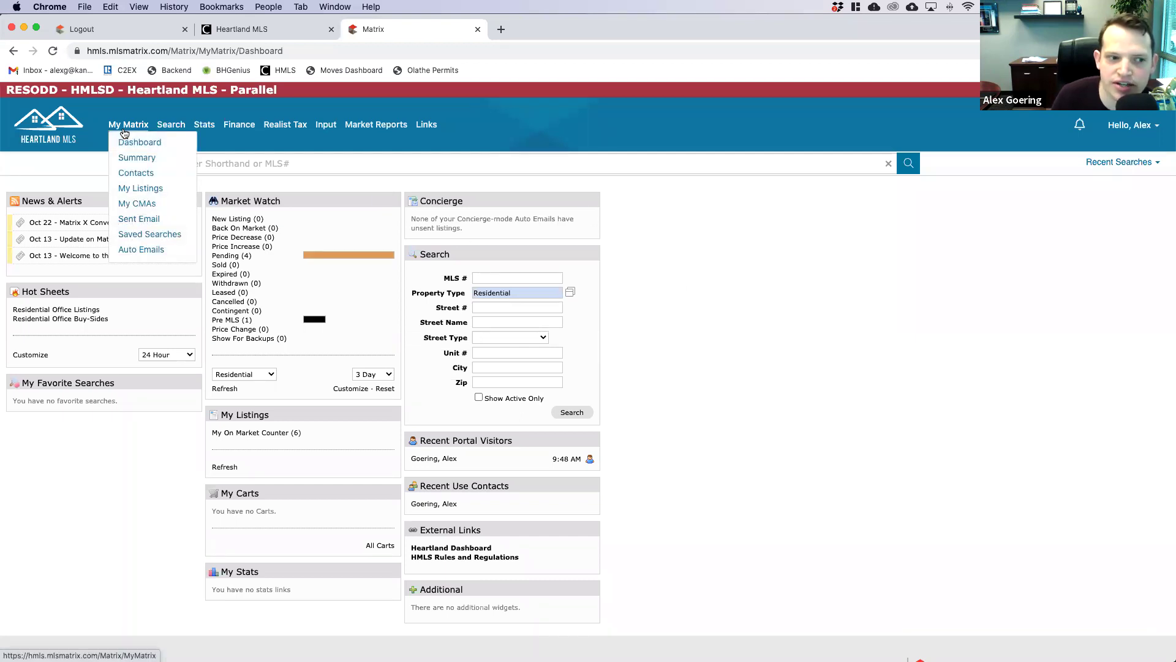
mouse_move(178, 127)
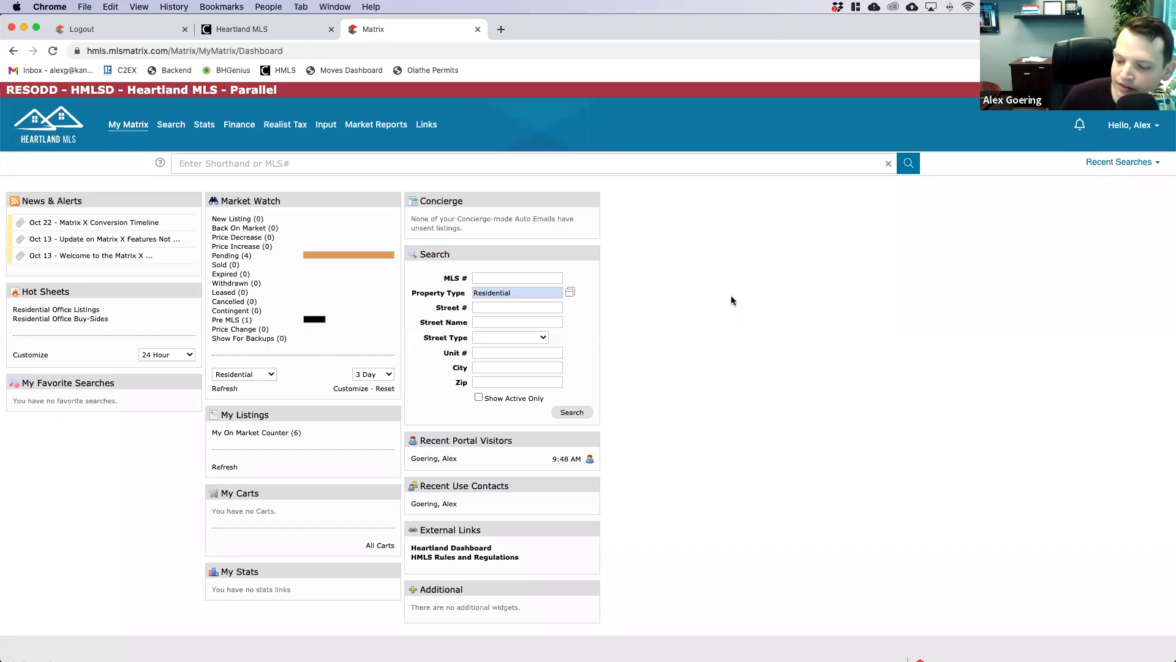
key(XF86AudioRaiseVolume)
key(XF86AudioRaiseVolume)
key(XF86AudioRaiseVolume)
key(XF86AudioRaiseVolume)
key(XF86AudioRaiseVolume)
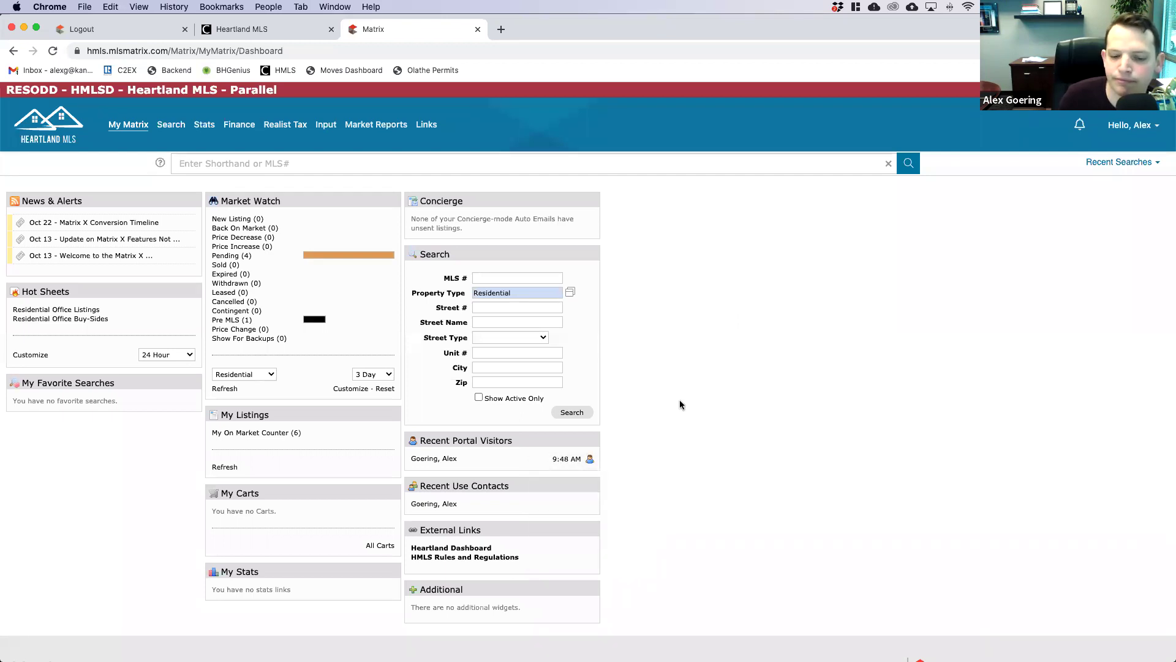
scroll(680, 404, down, 2)
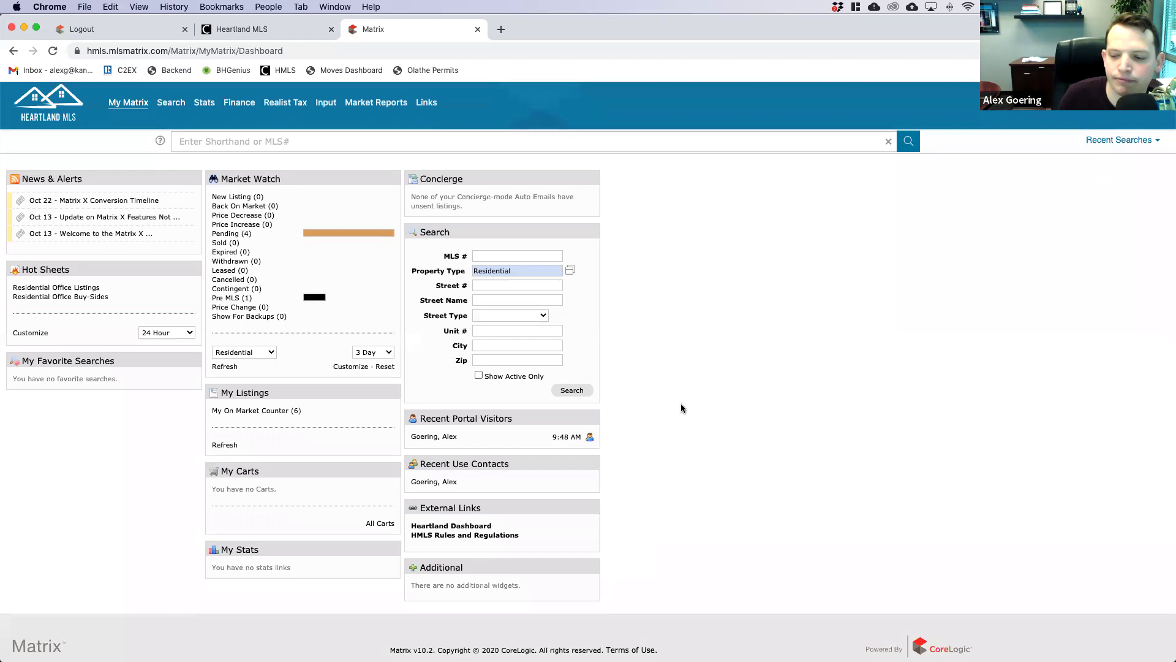
scroll(681, 408, up, 1)
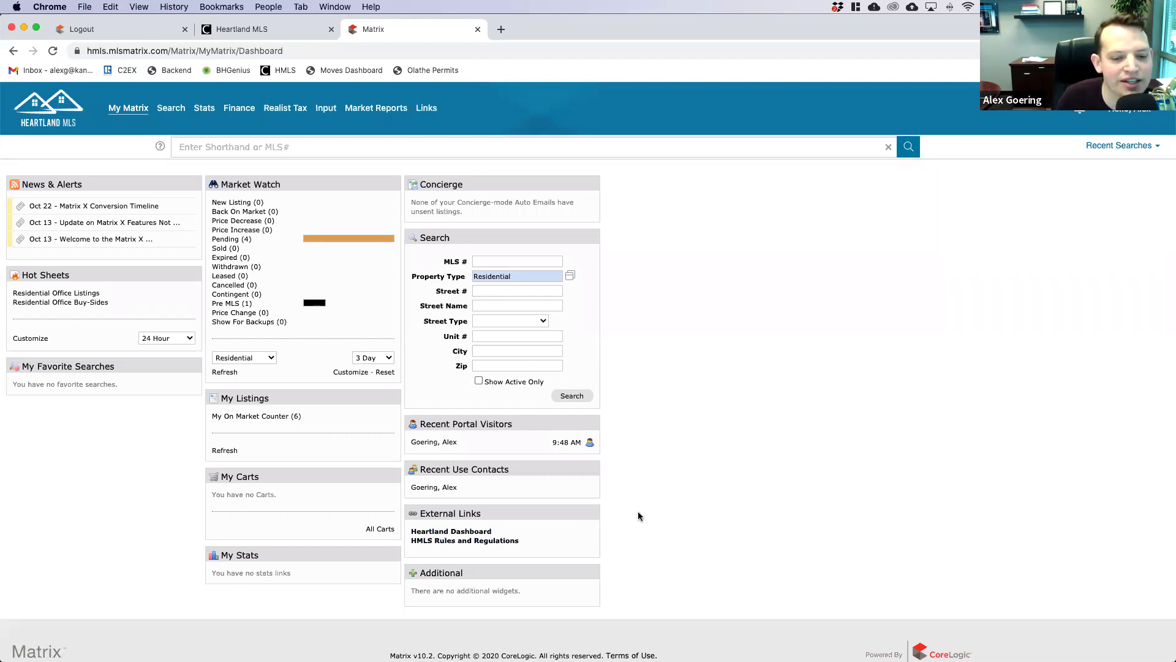
Step: View the system links page and open the Member search form
click(427, 109)
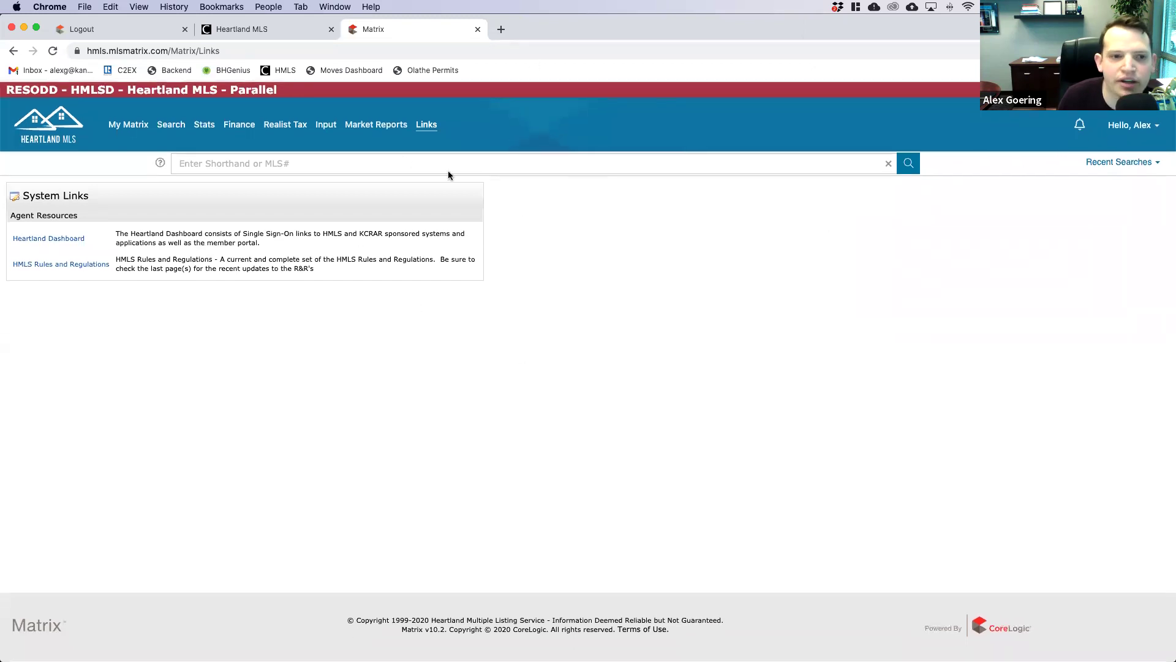
mouse_move(172, 130)
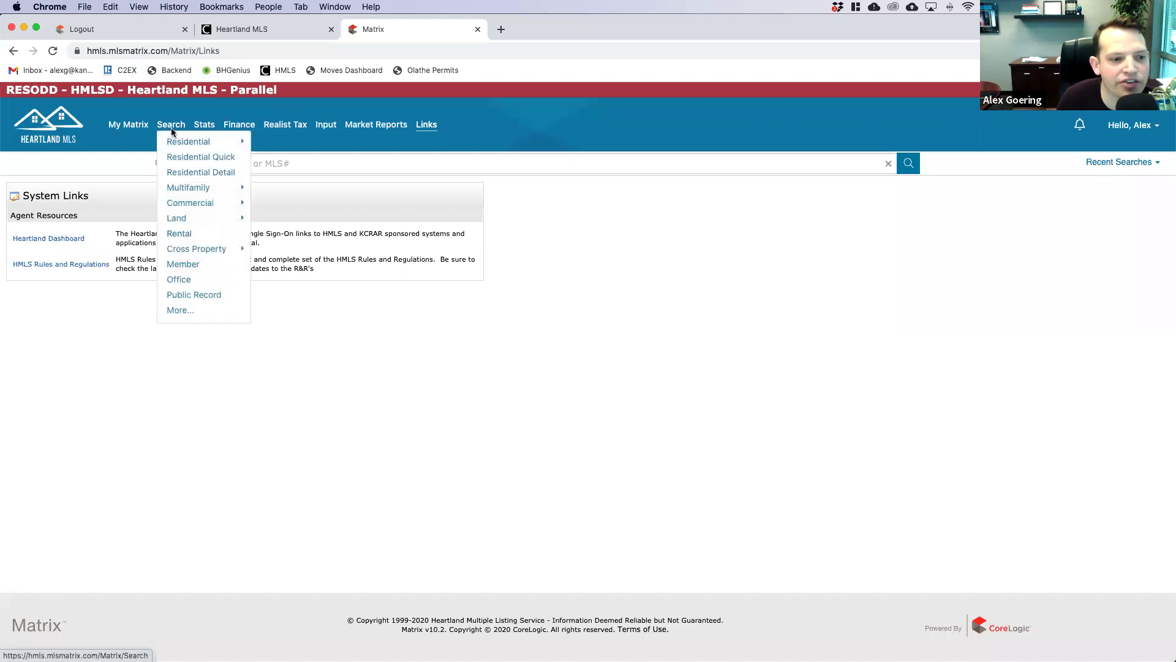
click(192, 270)
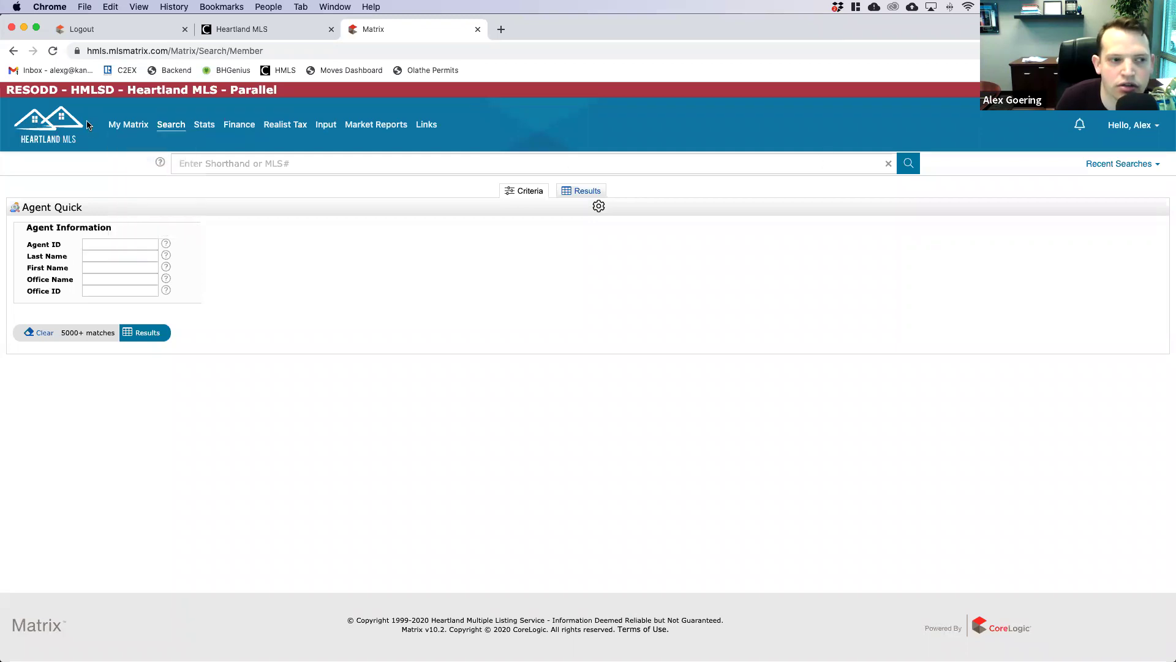
Step: View the Residential Quick search form and return to the My Matrix dashboard
mouse_move(185, 130)
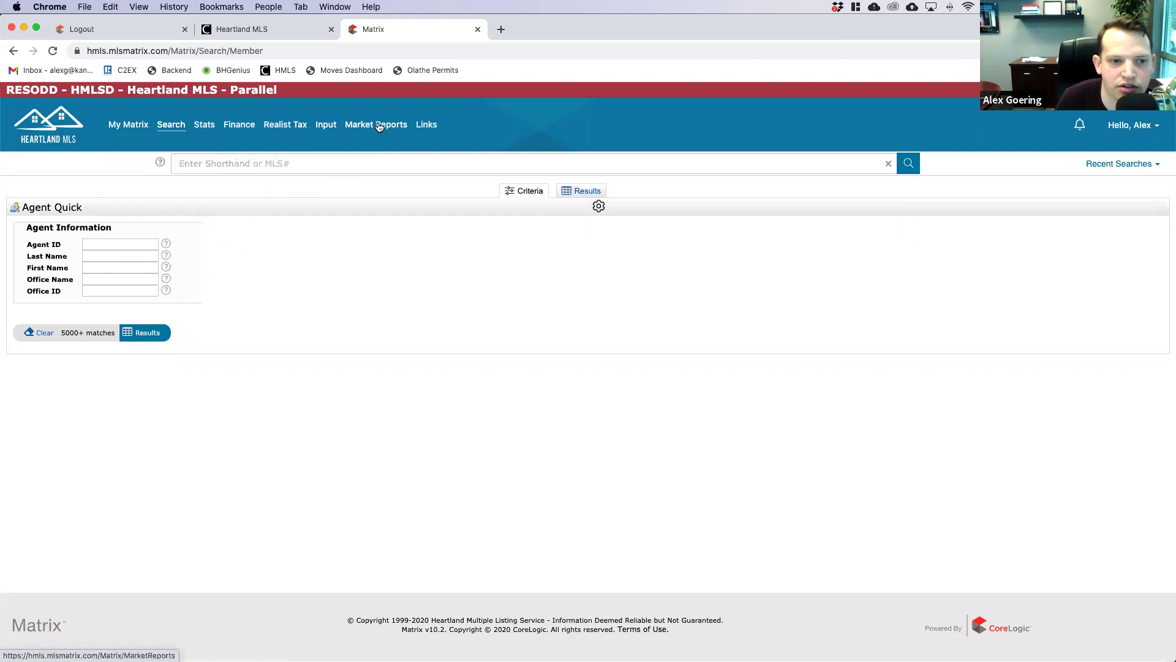
mouse_move(134, 127)
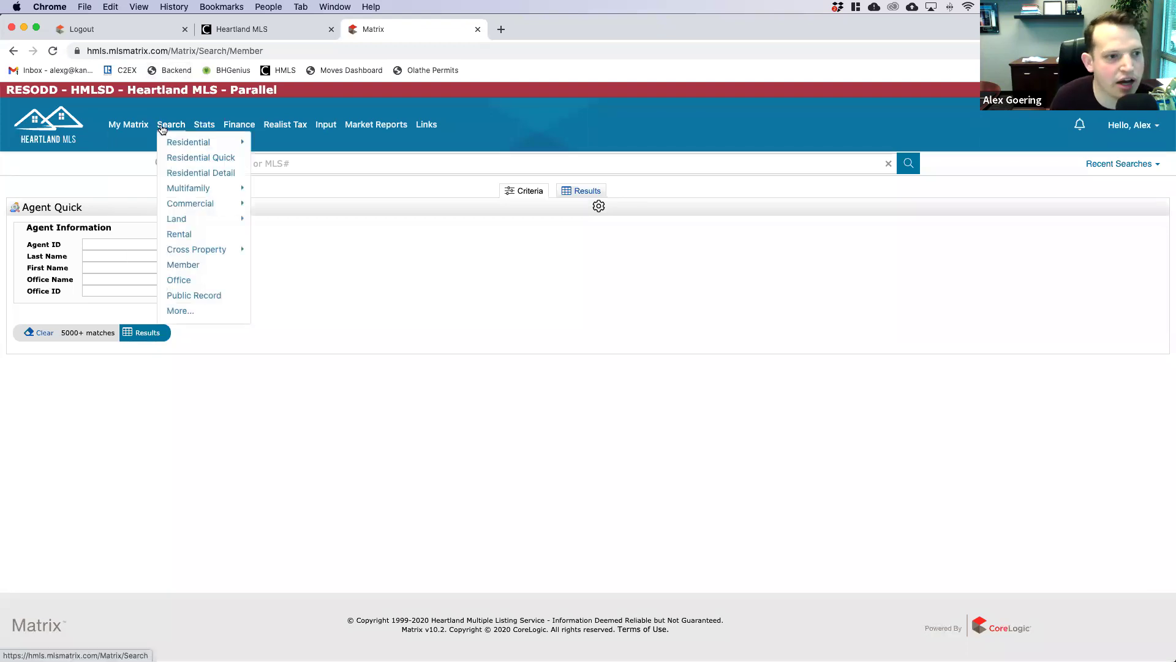
mouse_move(220, 142)
click(269, 142)
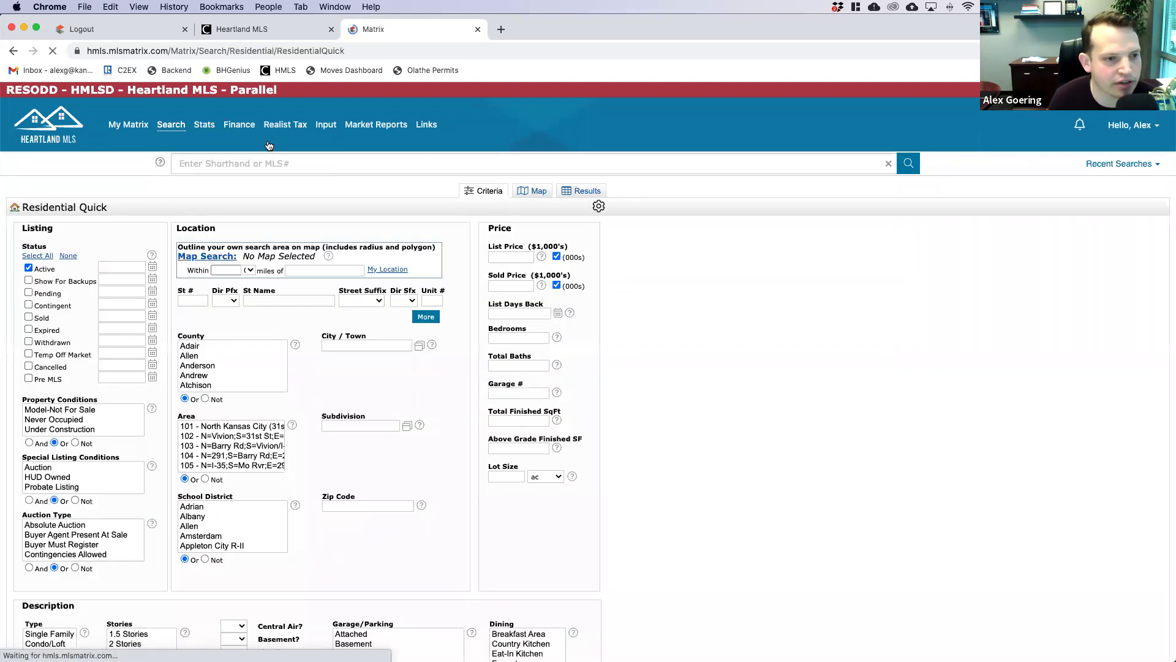
click(140, 125)
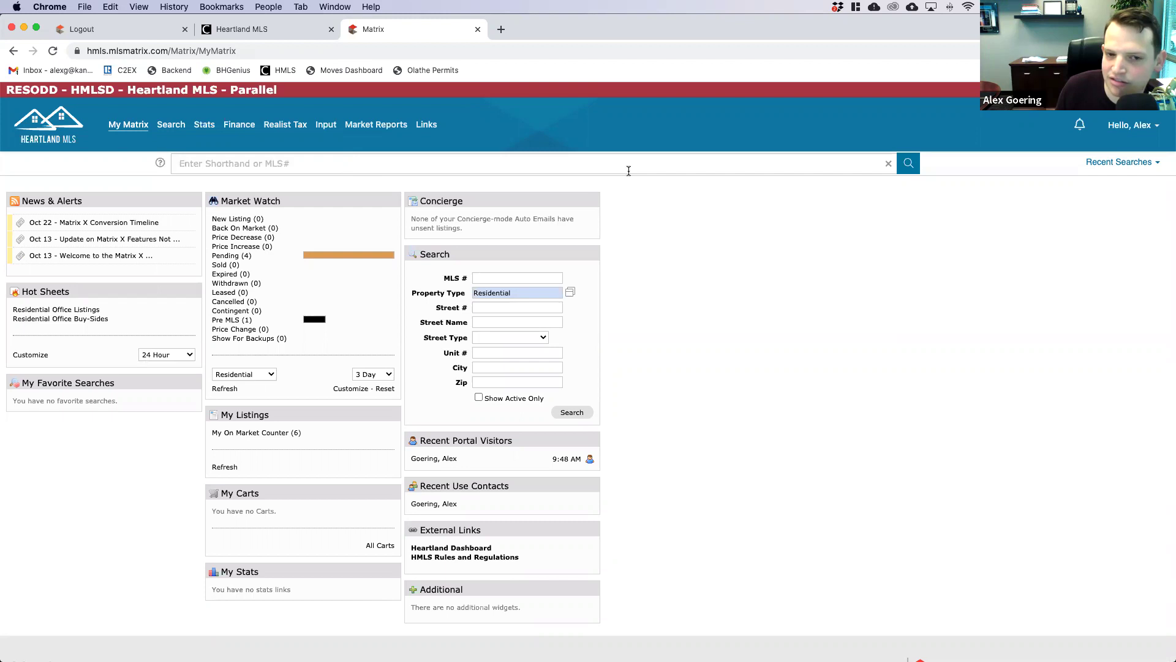
scroll(812, 299, down, 1)
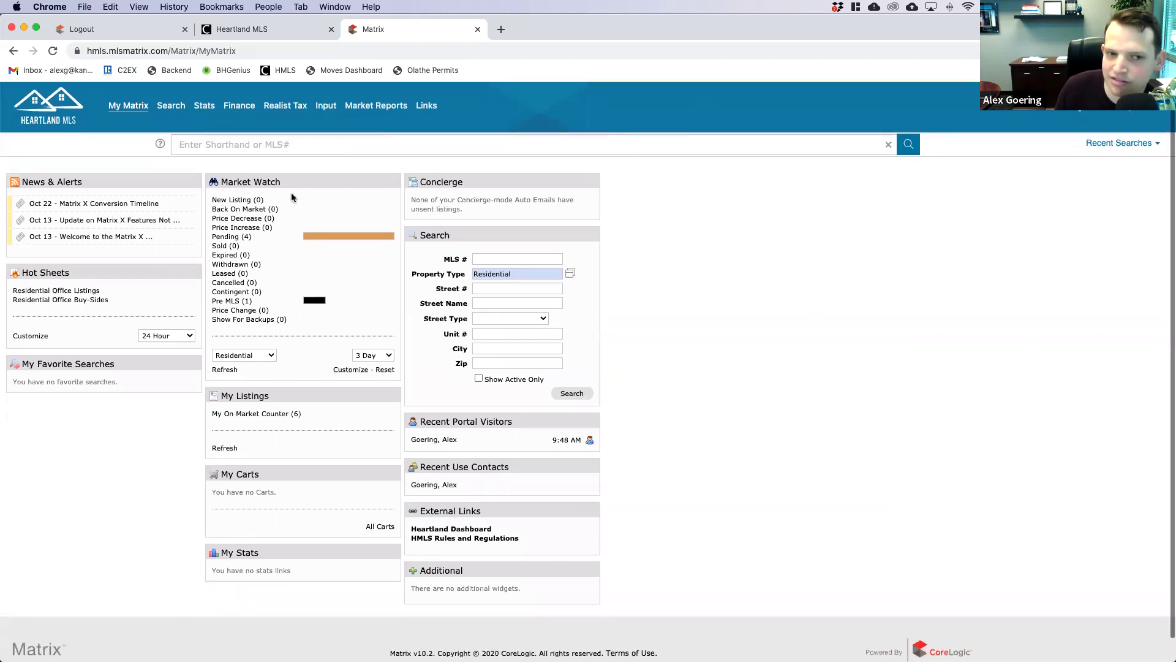
mouse_move(115, 111)
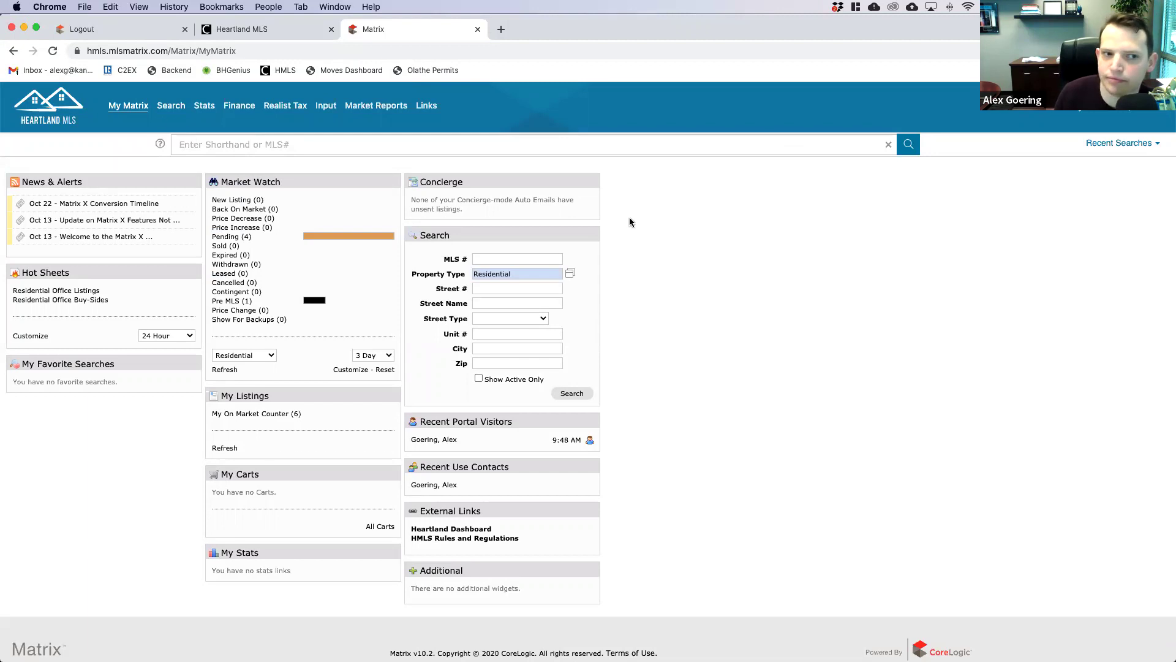
mouse_move(170, 108)
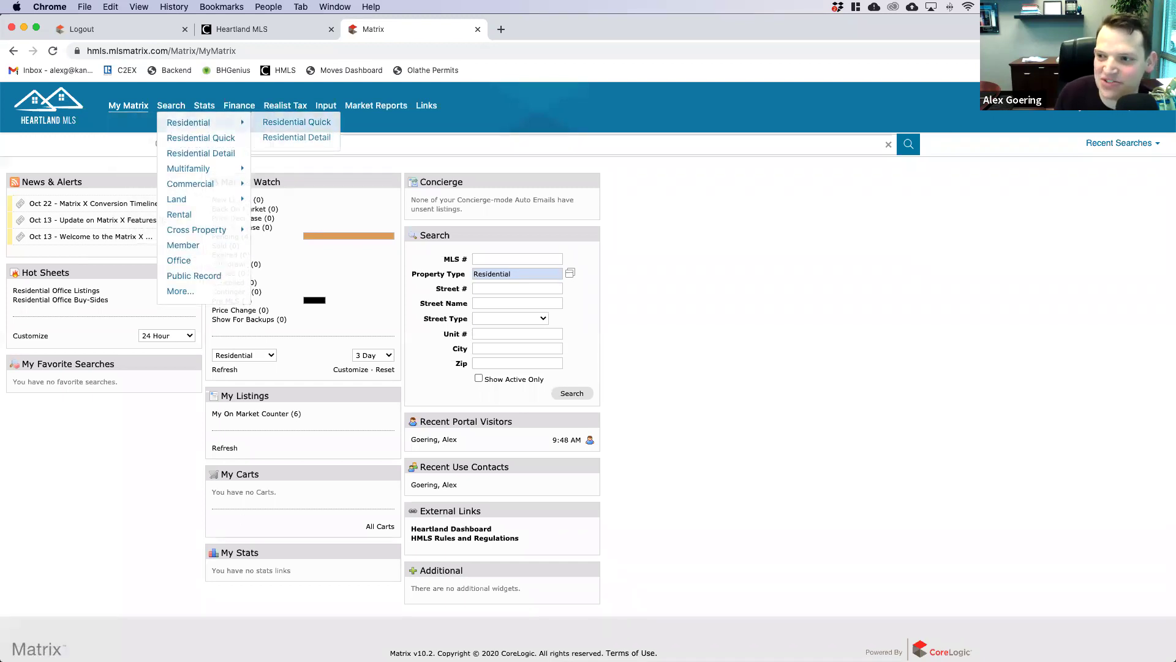
Step: Open the account settings, view the Custom Displays manager and return to the settings overview
click(1121, 122)
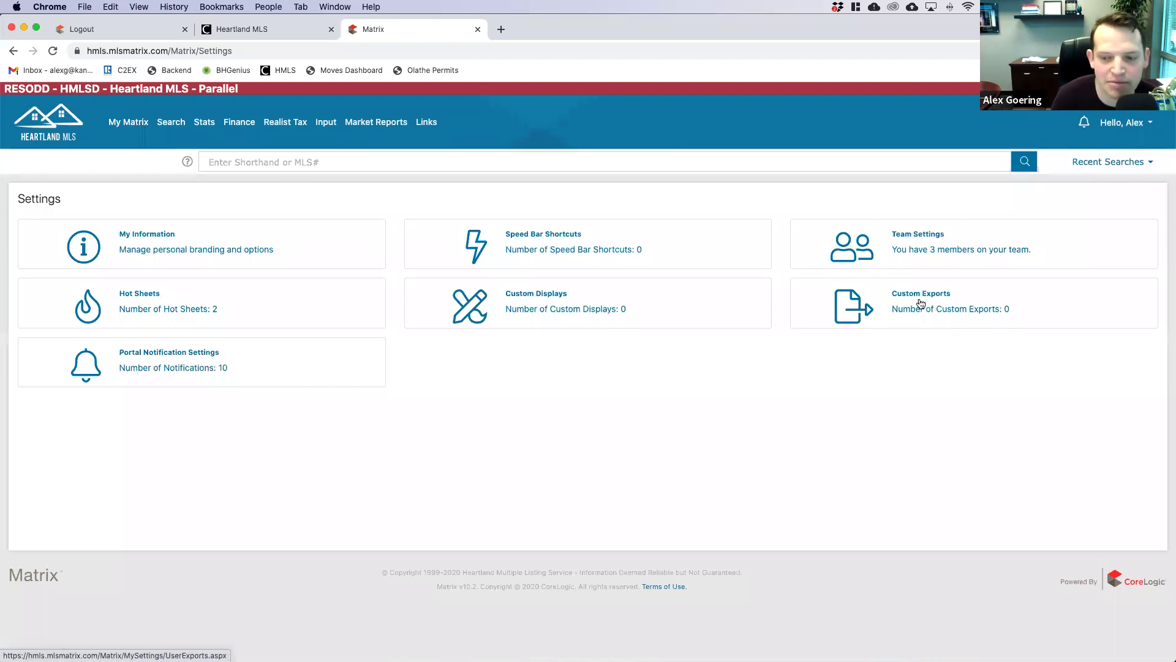
click(544, 297)
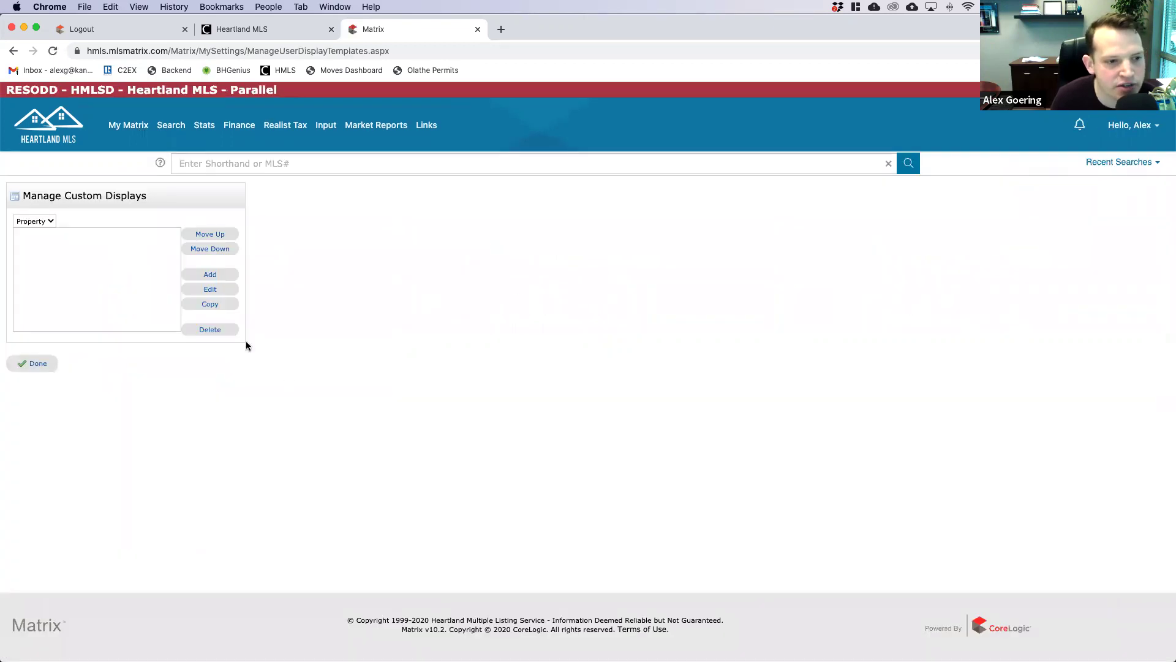
click(34, 363)
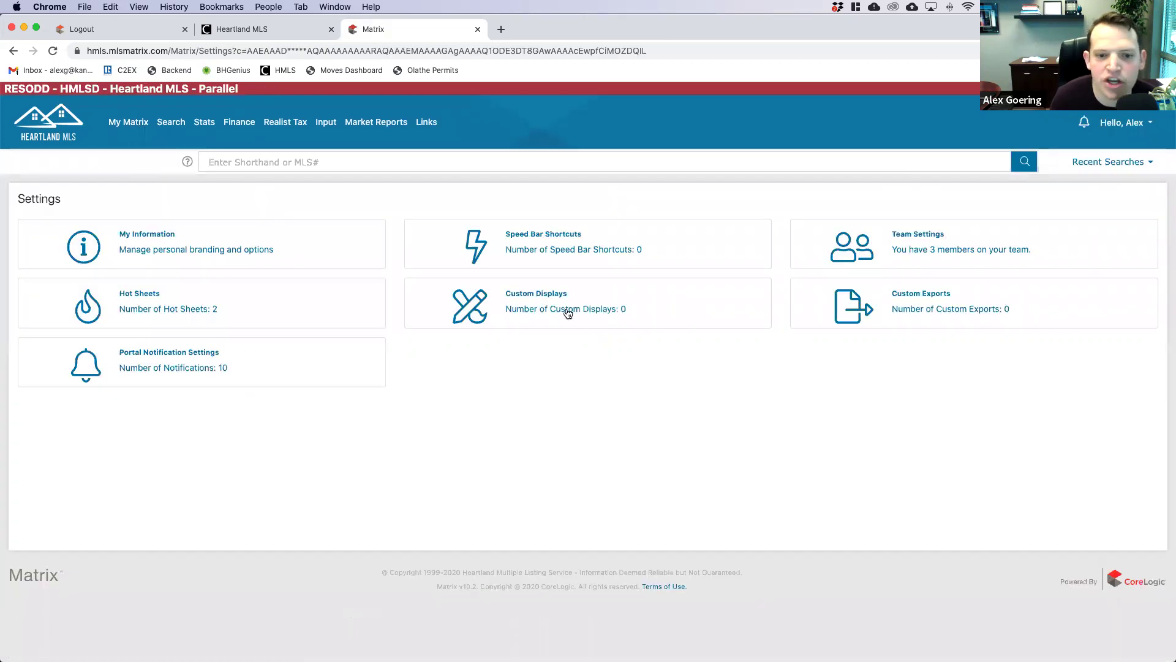
Step: Reopen Custom Displays from the account settings and start a new property display
click(1119, 125)
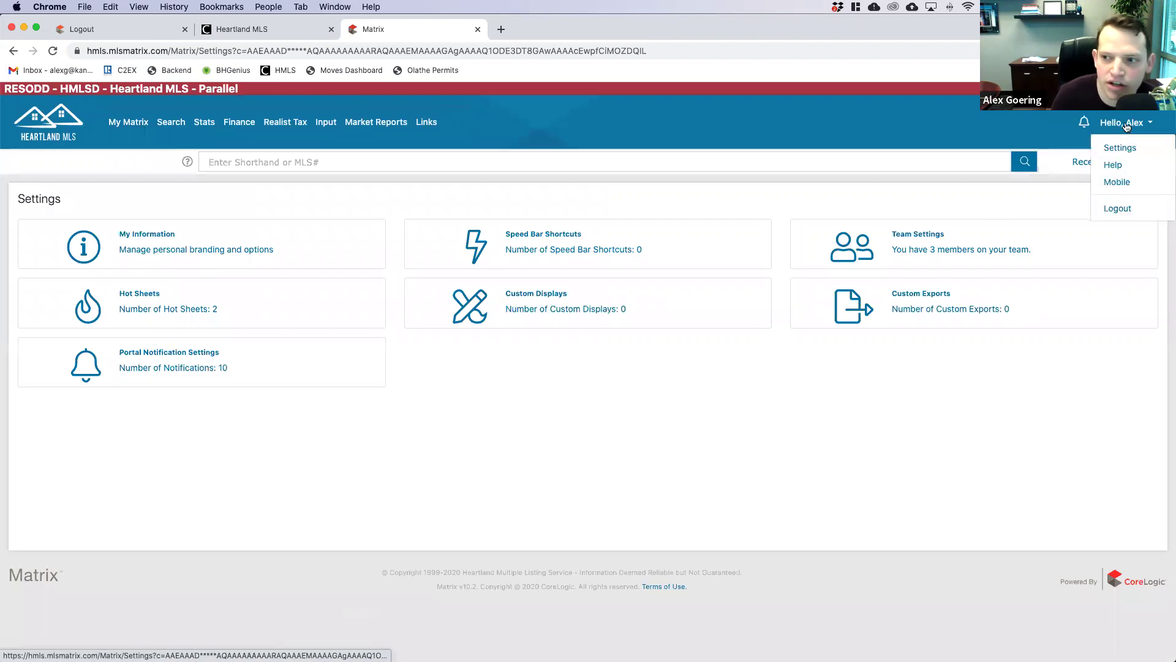
click(1135, 148)
click(527, 298)
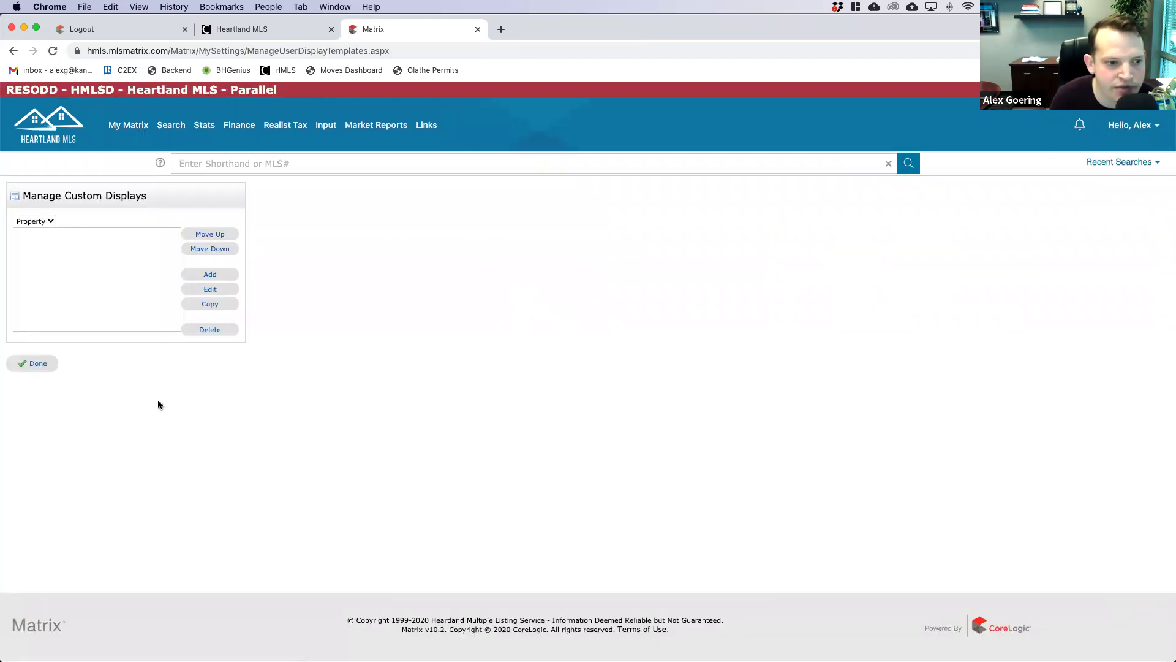
click(211, 274)
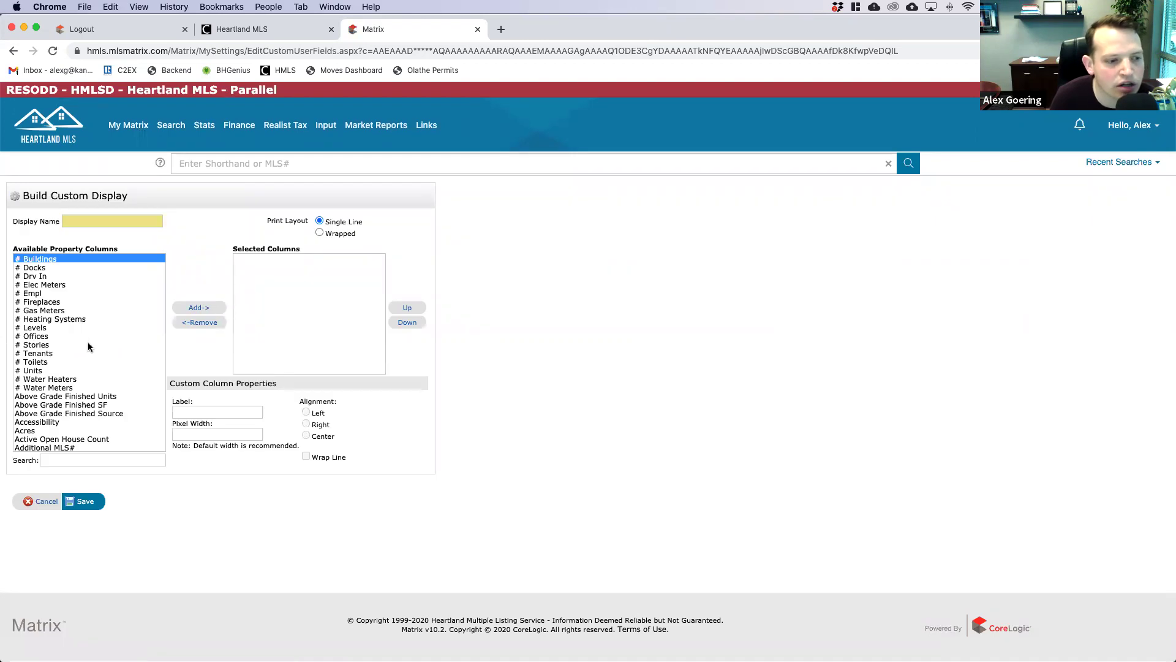
Step: Filter the available property columns by "photo" and add Icon - Photo and Photo - Grid to the display
scroll(98, 355, down, 3)
scroll(105, 365, down, 4)
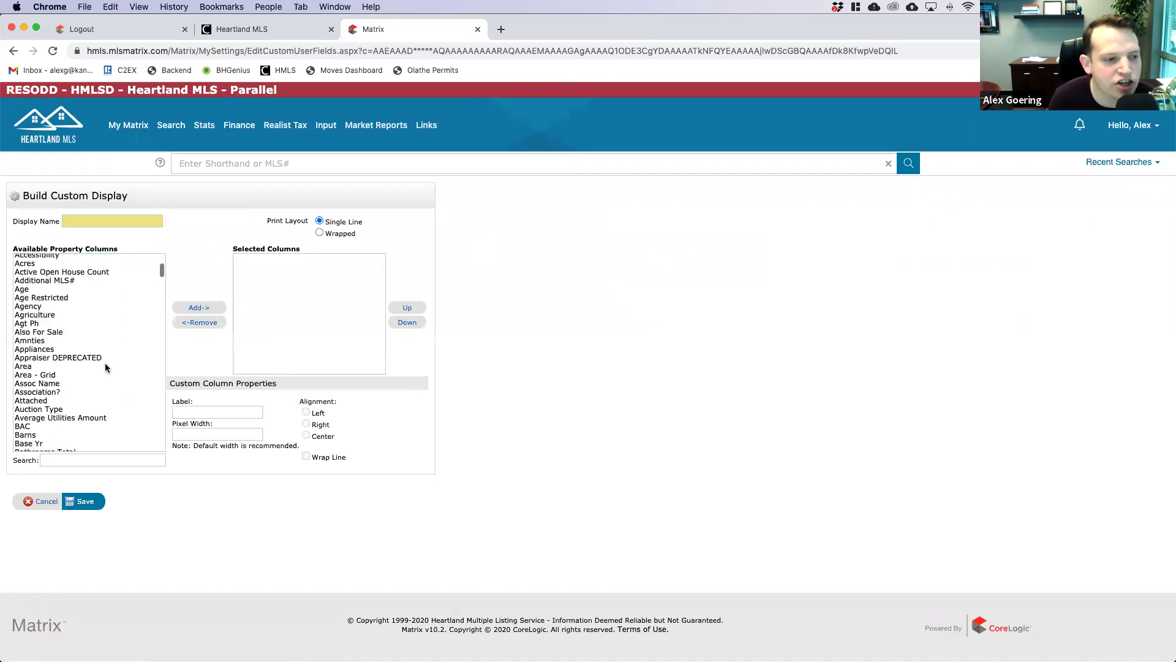
key(Home)
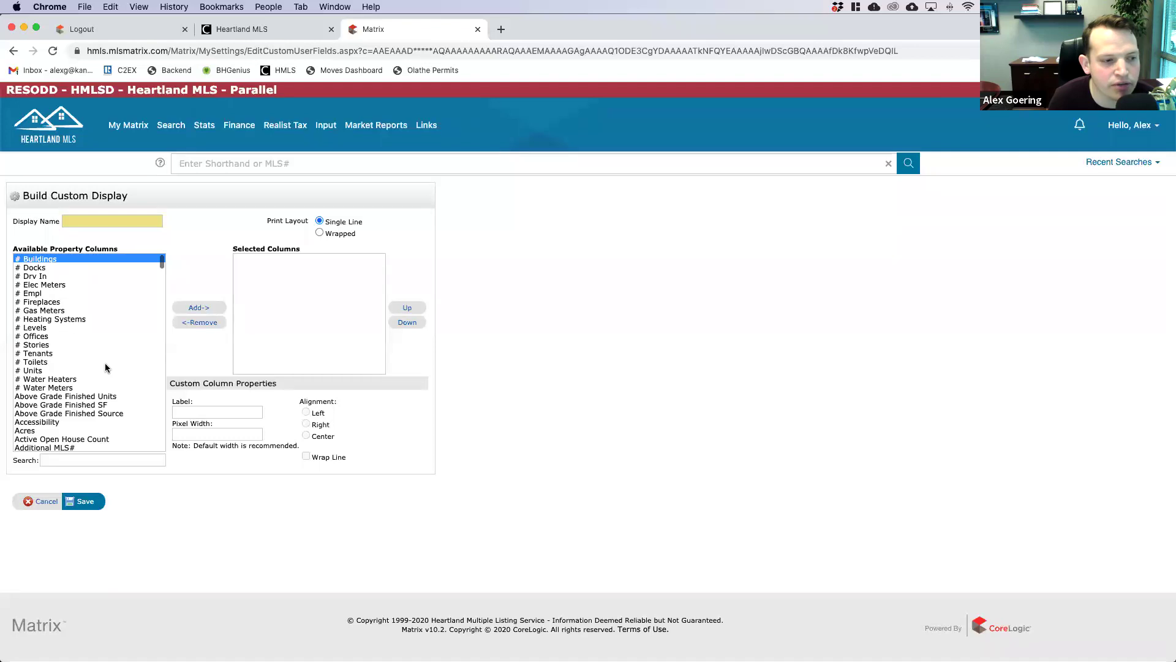
click(108, 463)
text(photo)
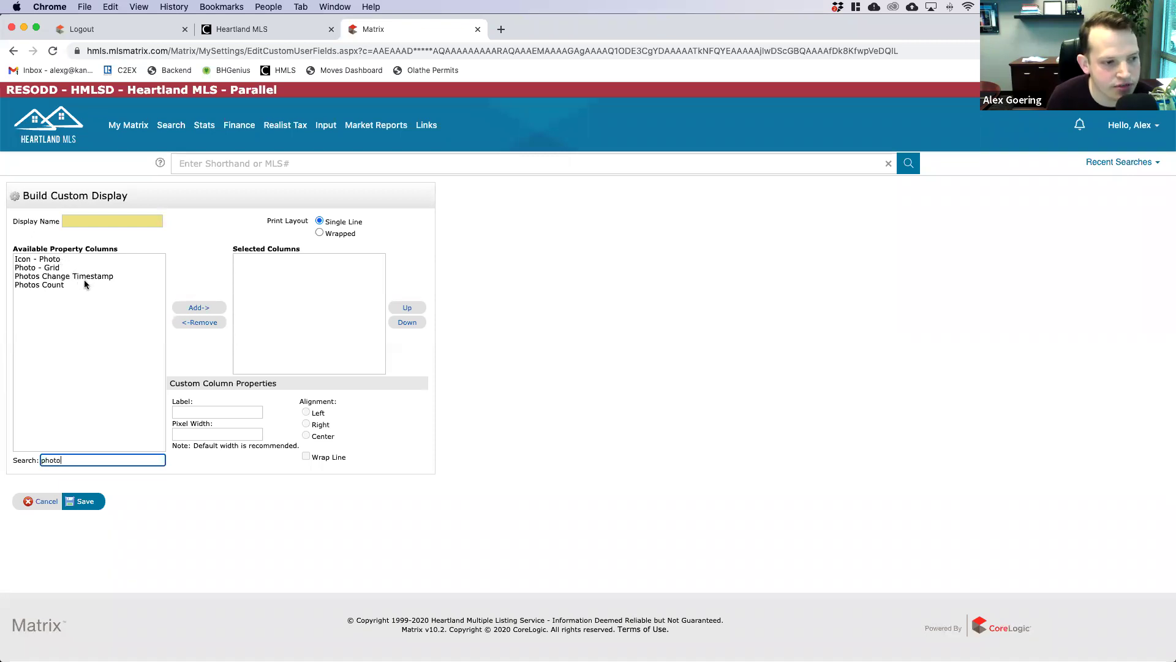
click(60, 258)
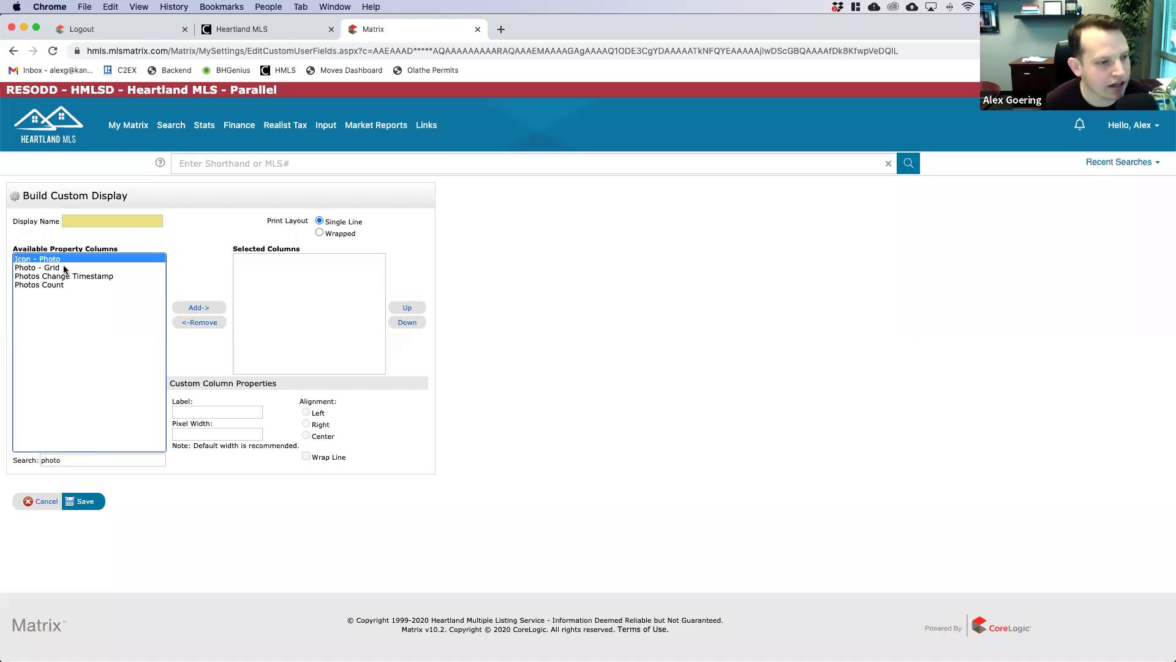
shift+click(64, 268)
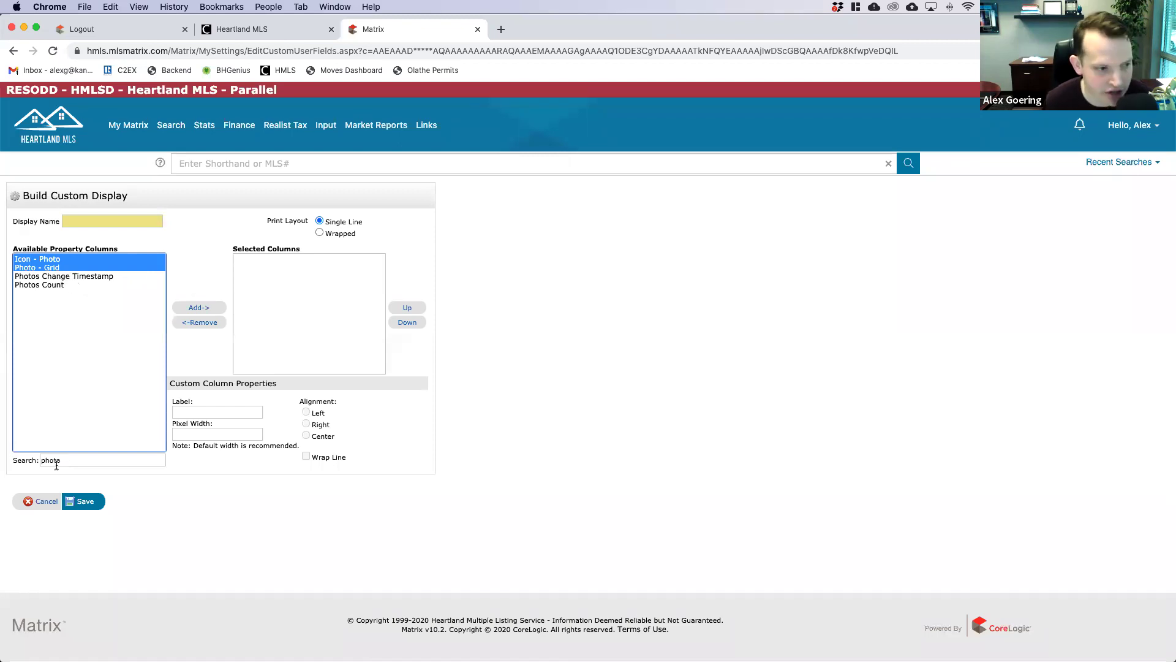
click(194, 310)
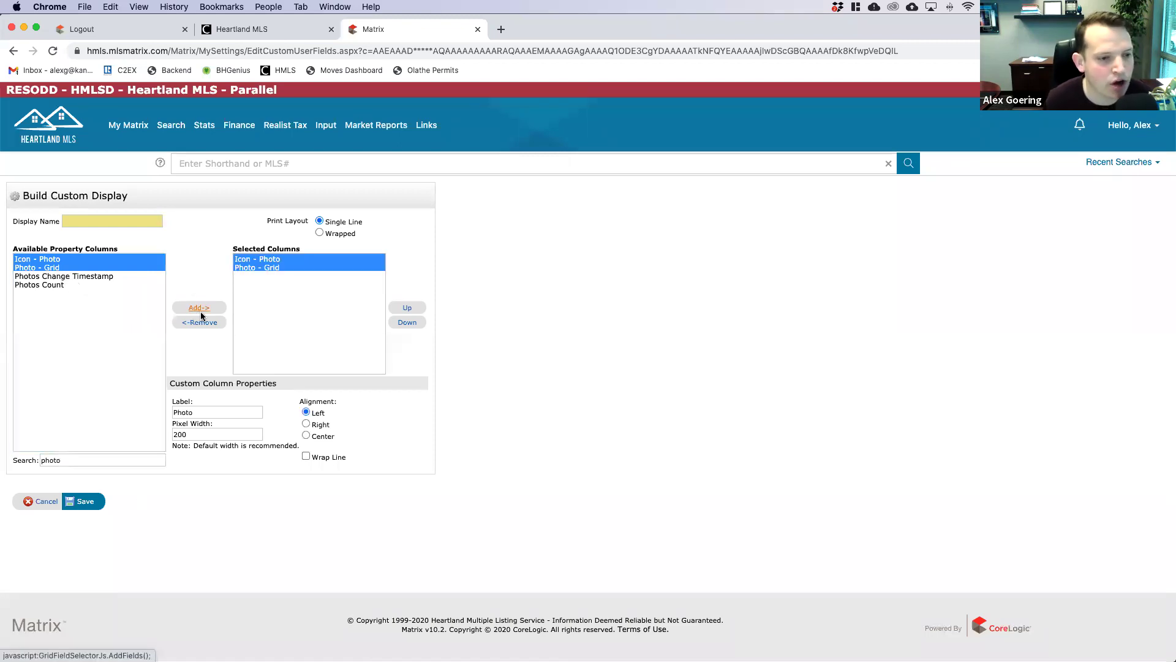
Step: Name the custom display "Picture Test"
click(83, 502)
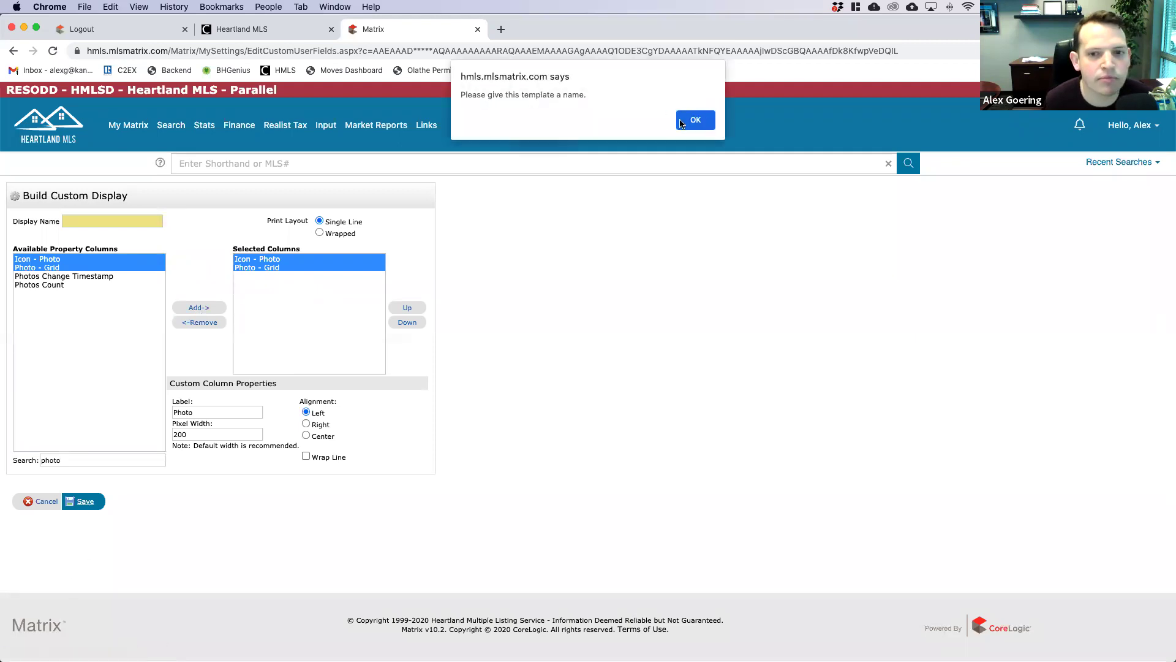
click(683, 122)
click(118, 222)
text(Picture )
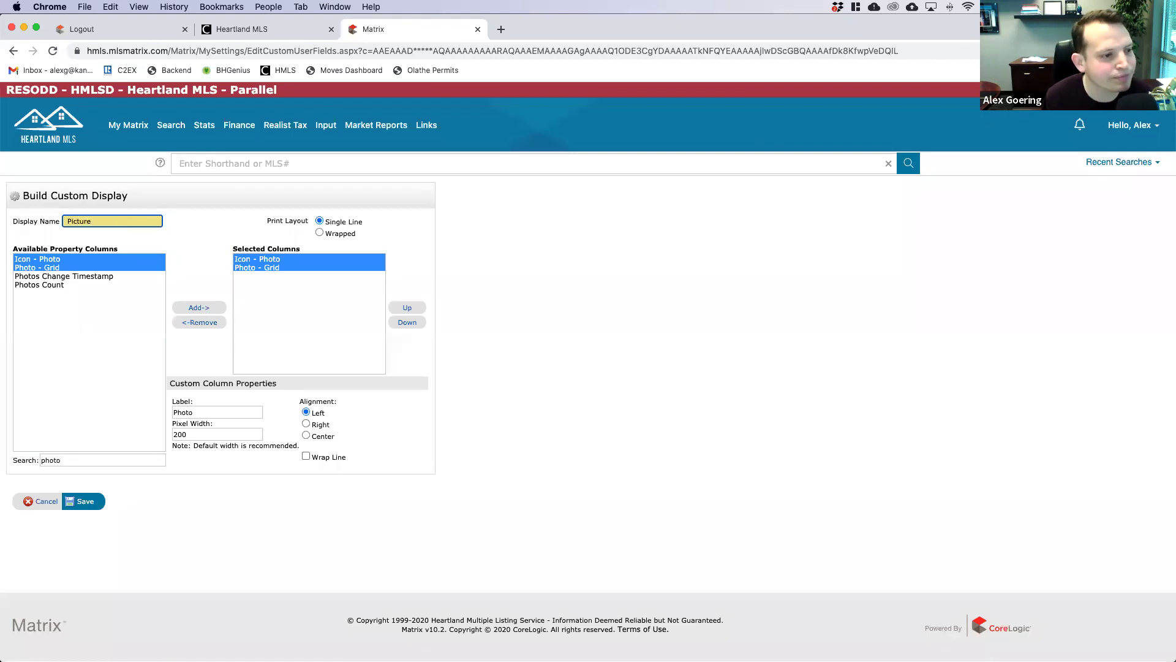
text(Test)
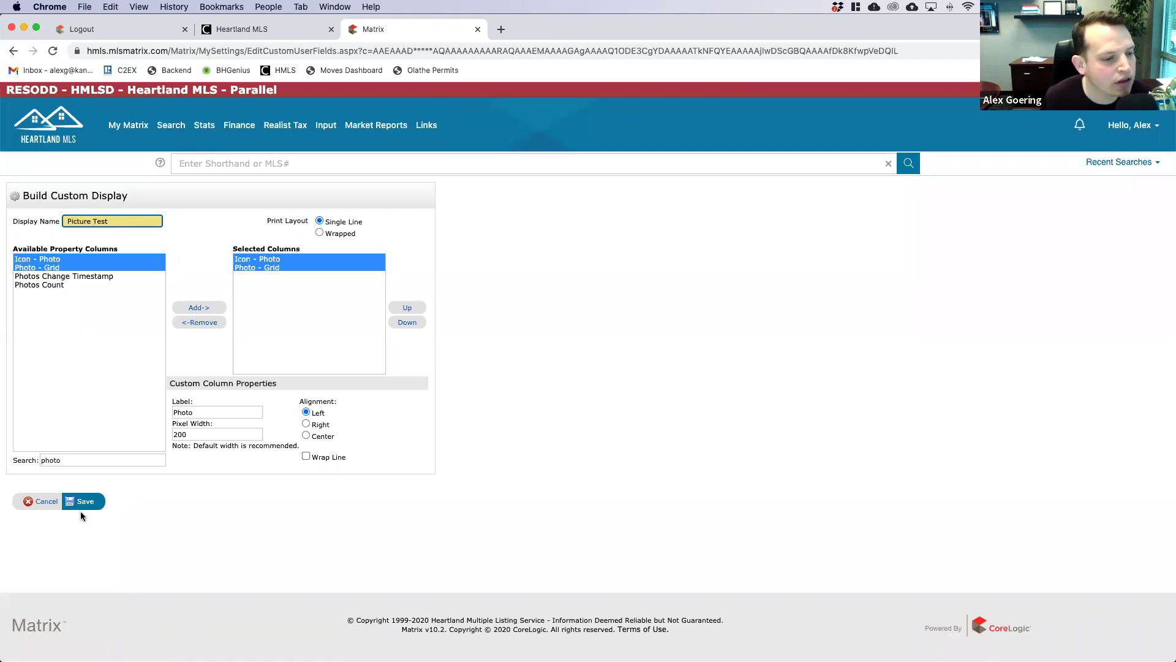
Step: Replace the column filter with "addre" and select the Street Address column among the available property columns
double_click(54, 460)
key(BackSpace)
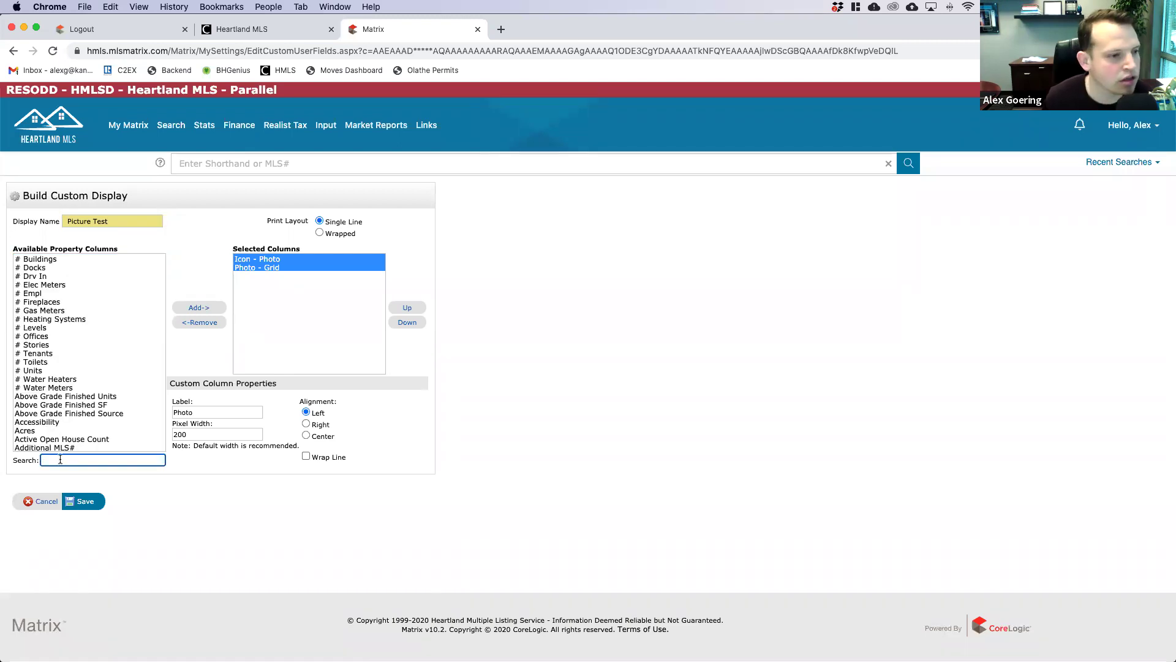
click(87, 405)
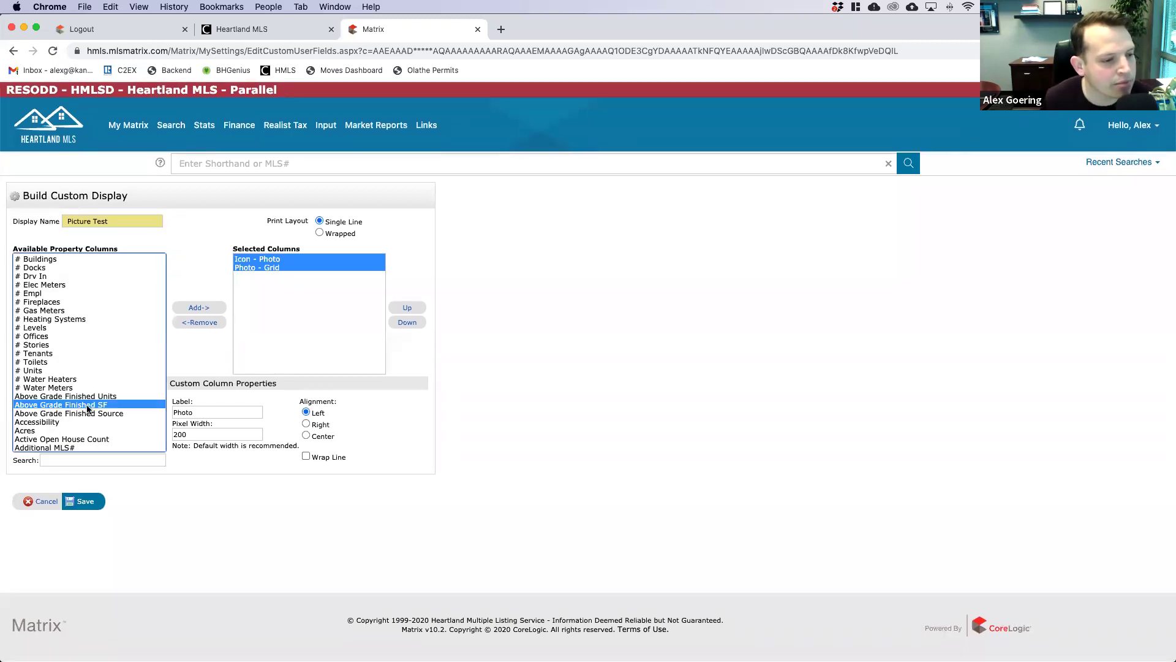
click(83, 459)
text(addre)
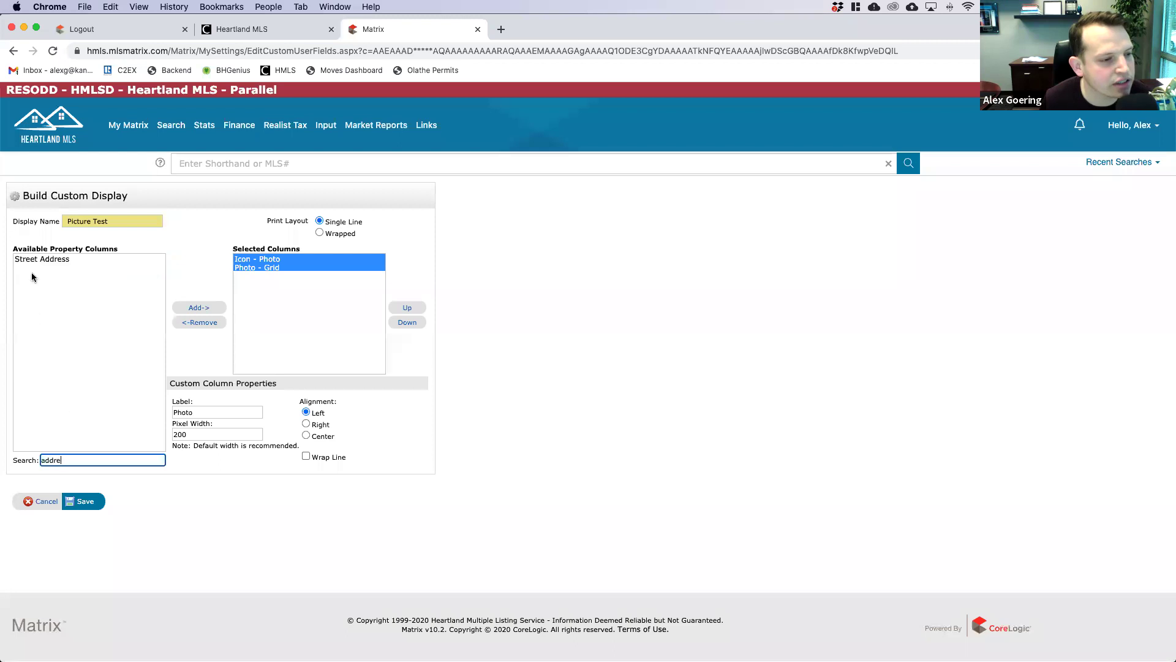
click(43, 260)
double_click(60, 460)
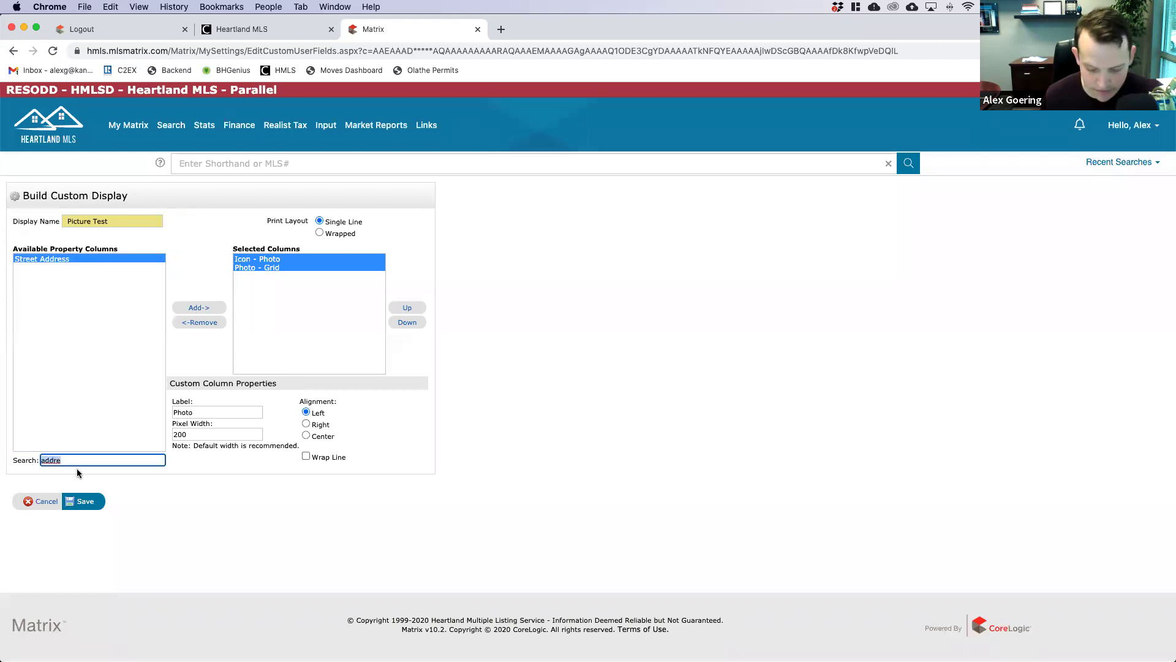
Step: Clear the column filter and save the Picture Test custom display
key(BackSpace)
click(86, 504)
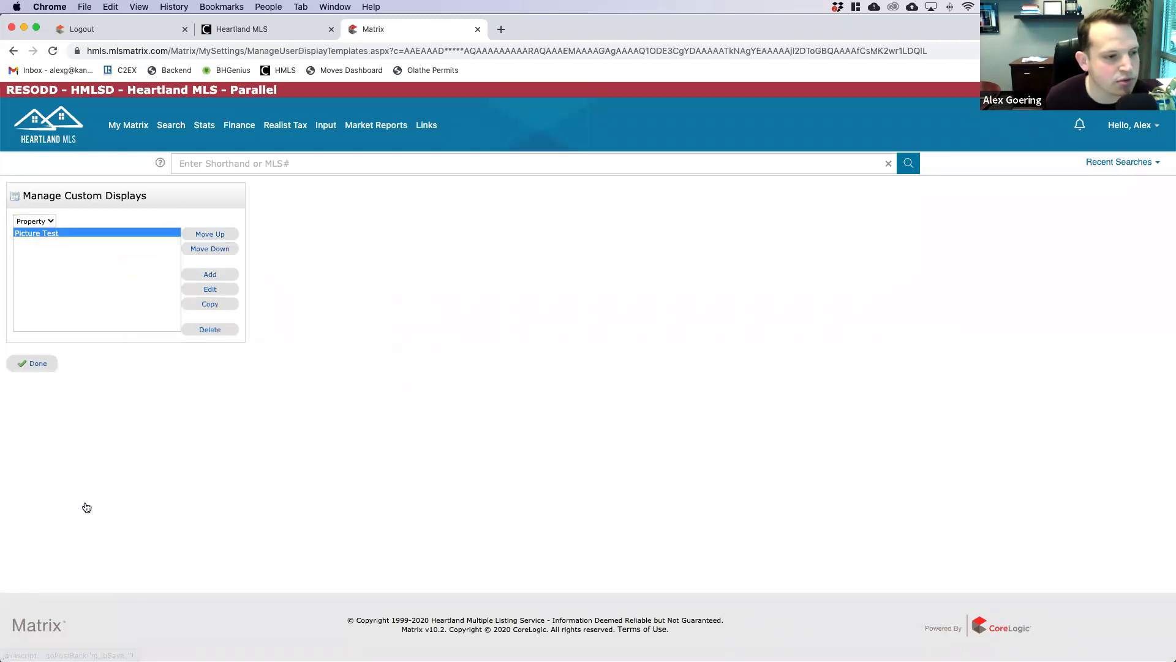
Step: Run a Residential Quick search for active listings with "spring hill" as the city
mouse_move(174, 129)
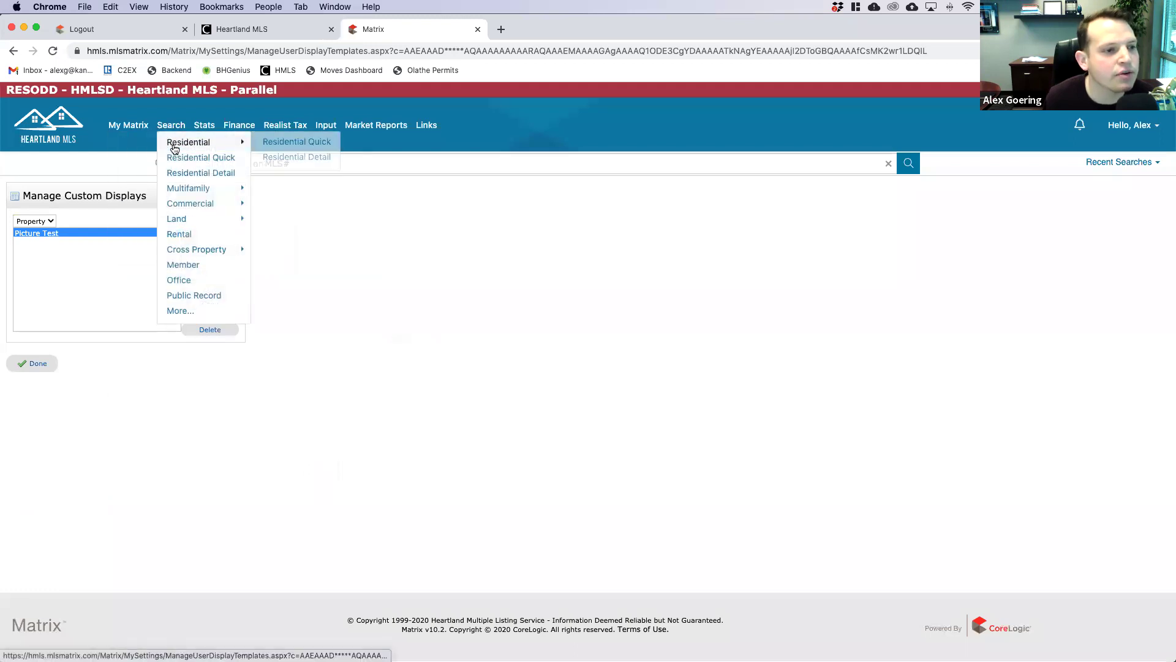
click(292, 147)
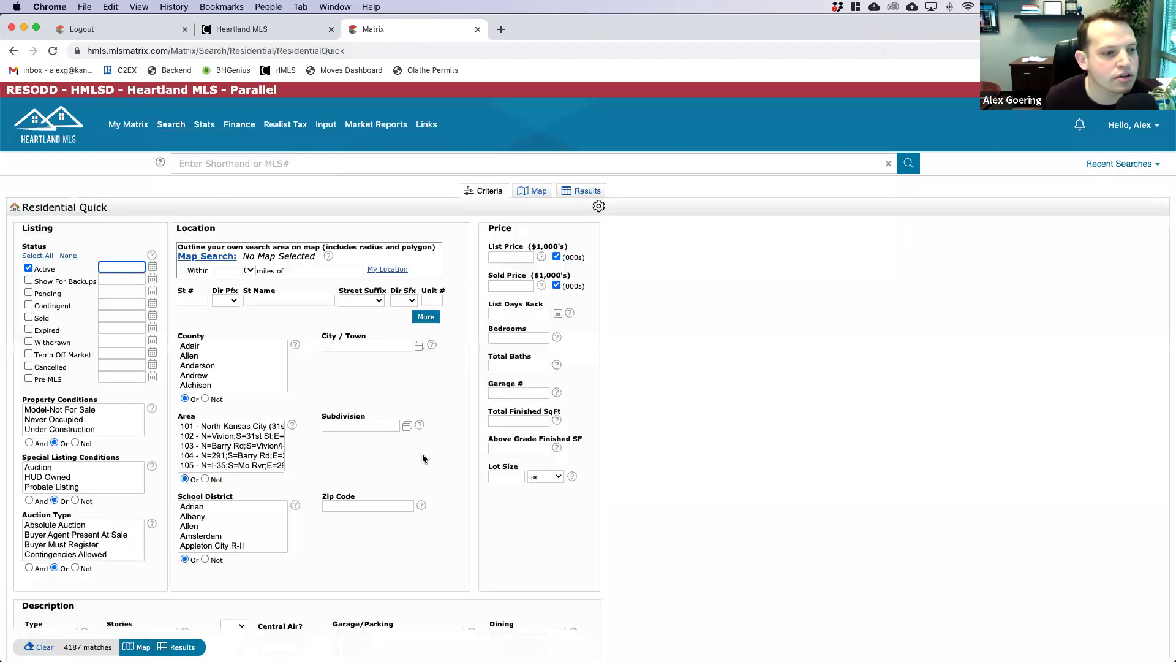
scroll(420, 454, down, 3)
scroll(344, 279, up, 2)
click(365, 255)
text(spring hill)
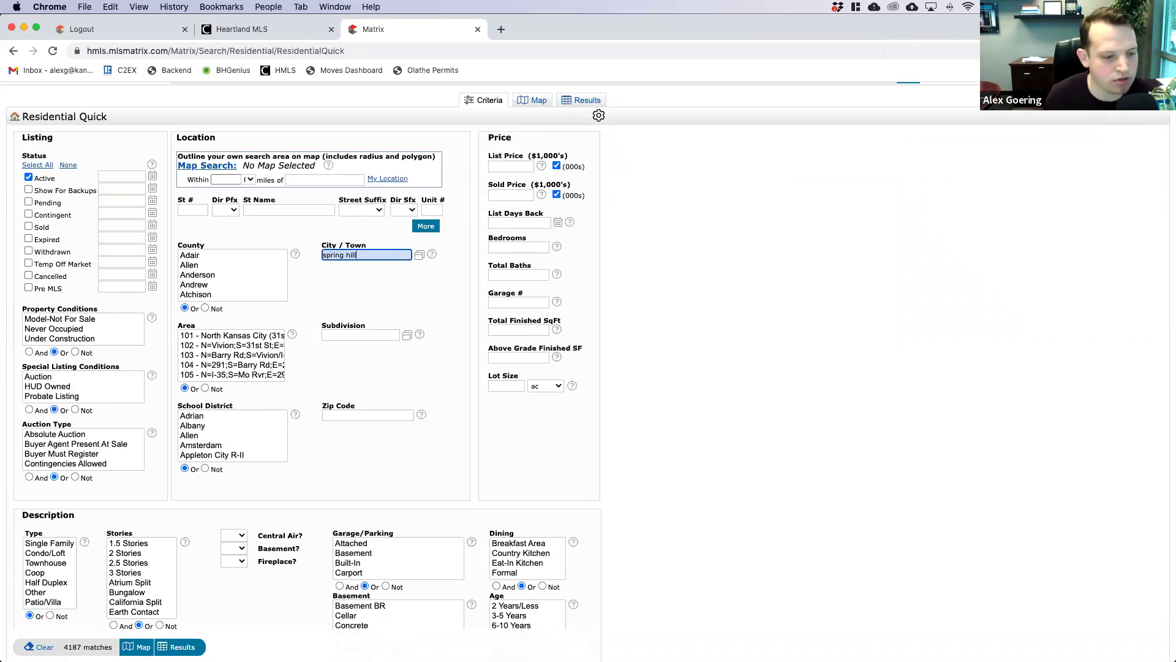
click(182, 647)
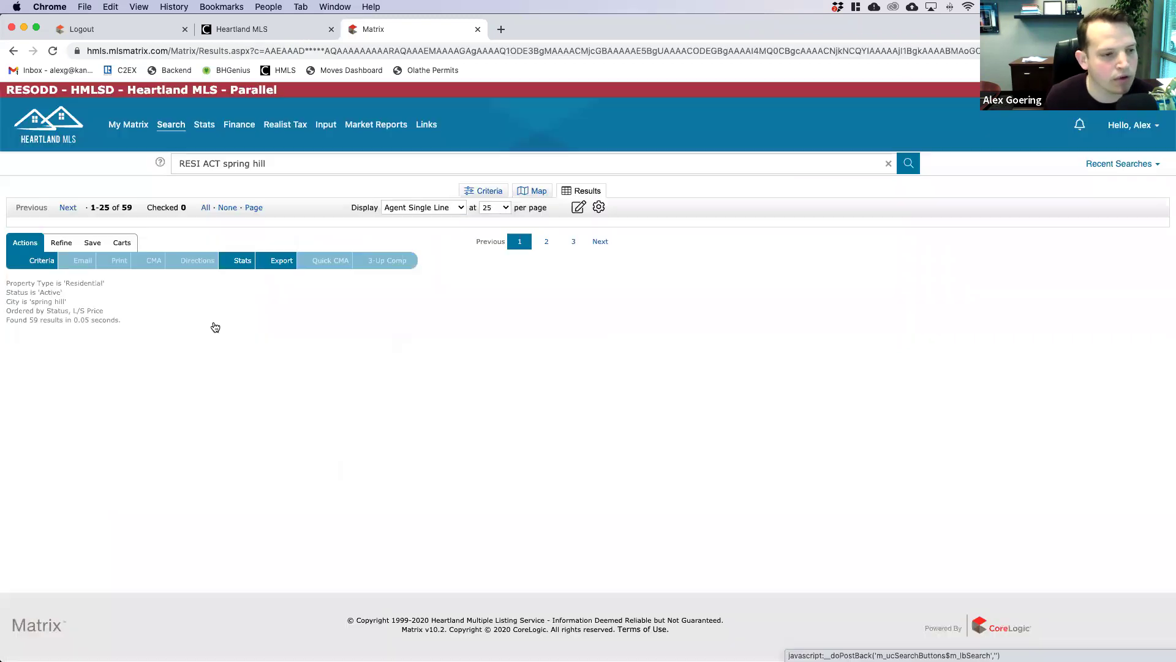
Step: Open the first listing from the search results and switch the display to my:Picture Test
scroll(153, 275, down, 1)
click(84, 187)
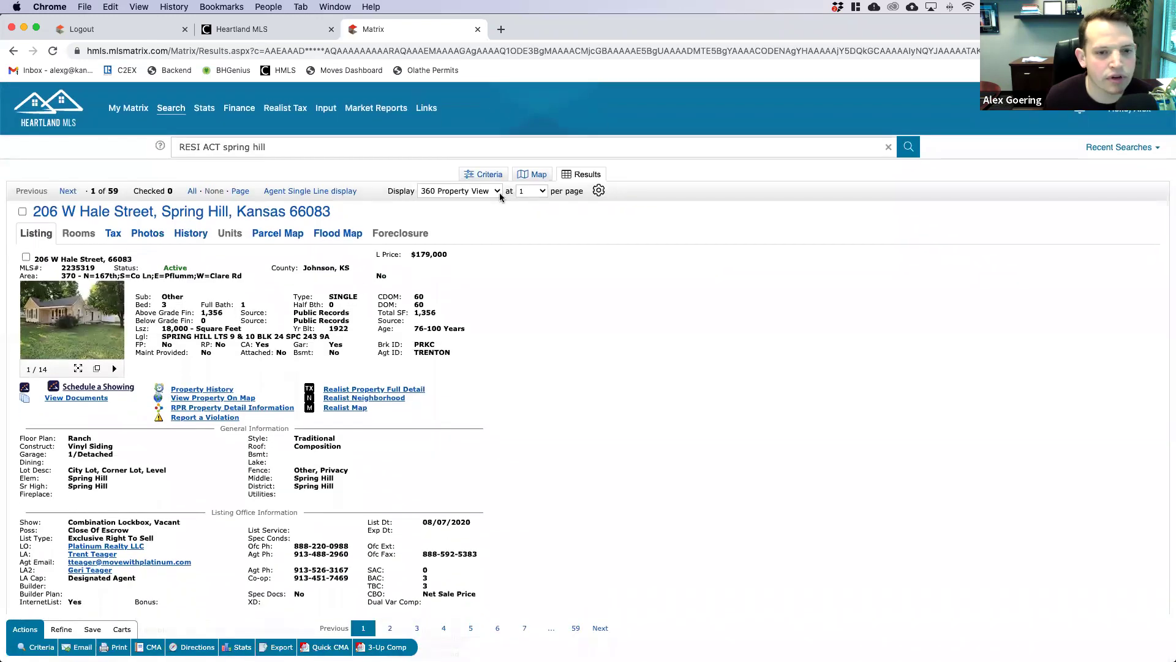
click(497, 191)
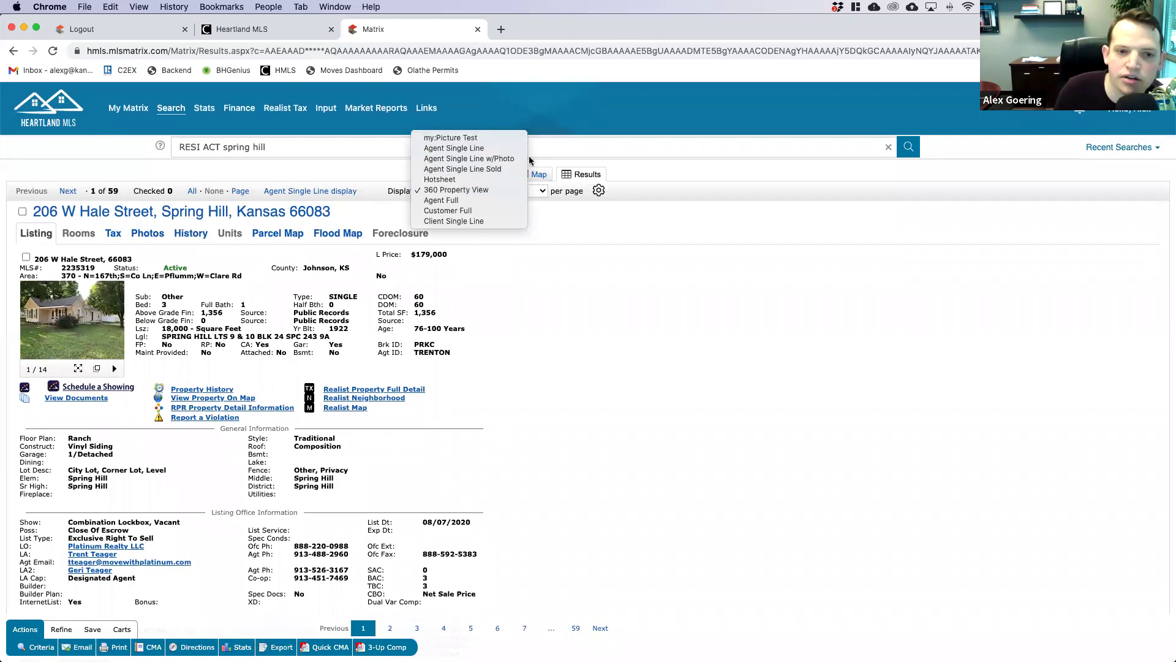
click(498, 139)
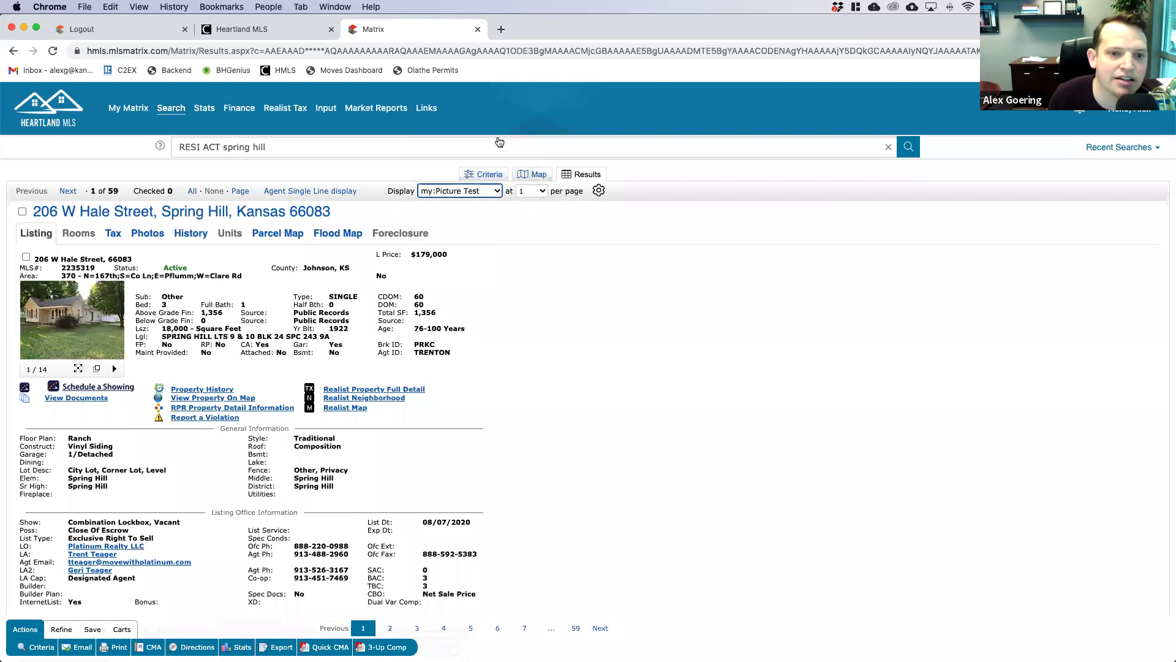
Step: Look through the listing photos in the Picture Test display, continuing to results pages 2 and 3
scroll(269, 372, down, 10)
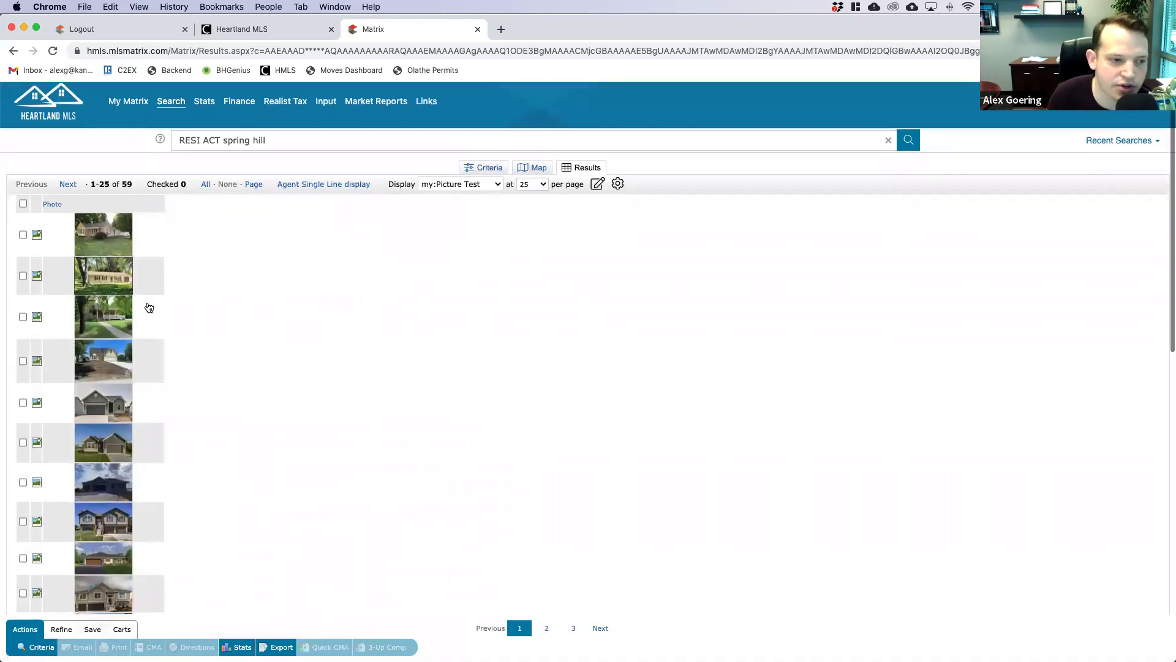
scroll(273, 363, down, 3)
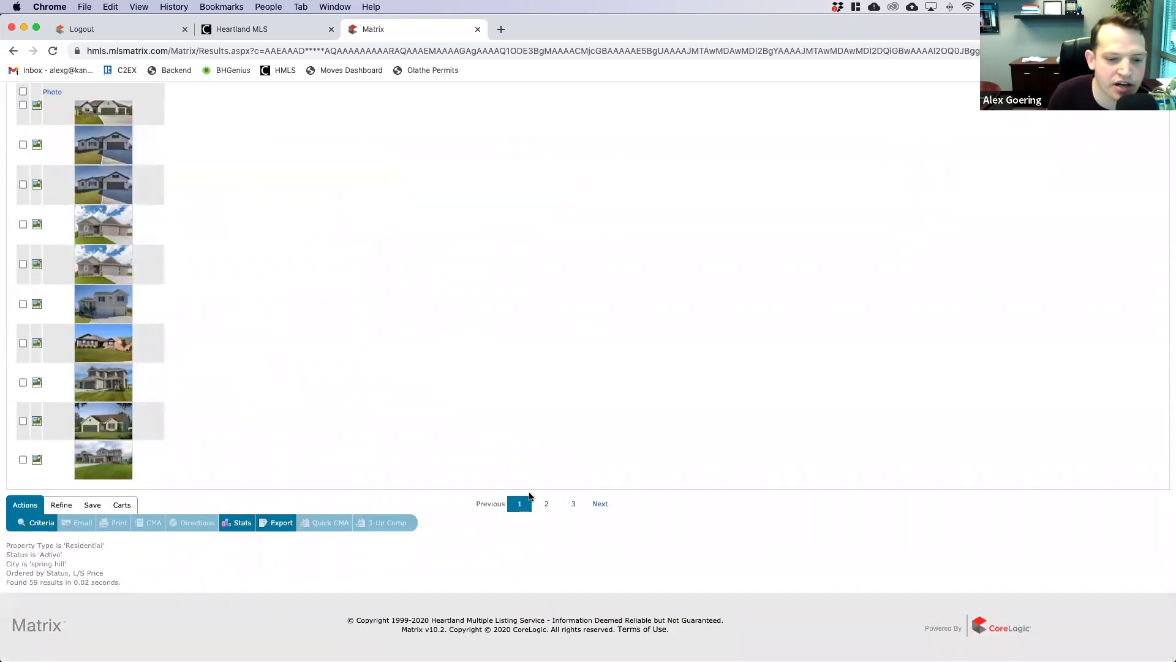
click(546, 504)
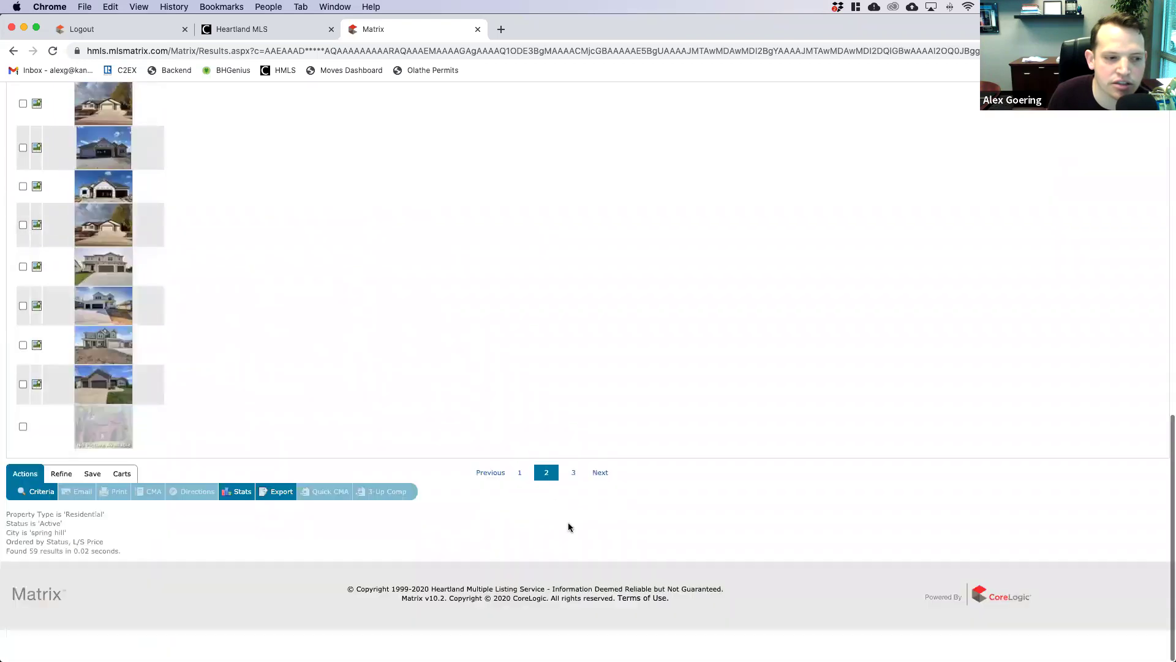
click(573, 504)
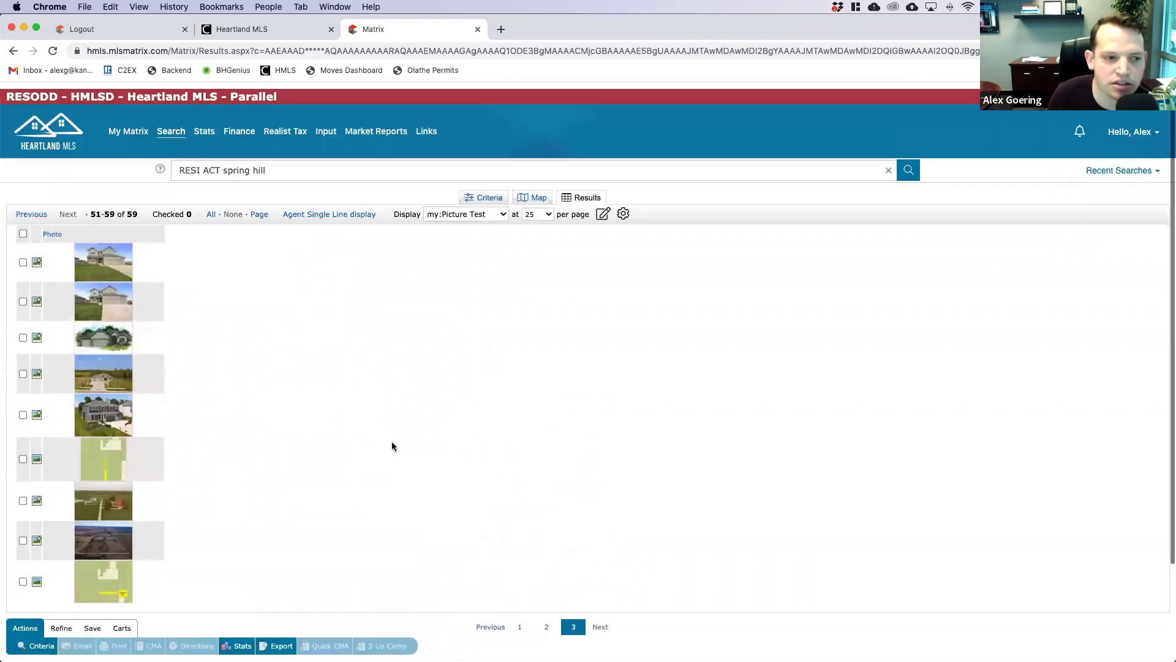
Step: Leave the search results and go to the My Matrix Dashboard
mouse_move(125, 131)
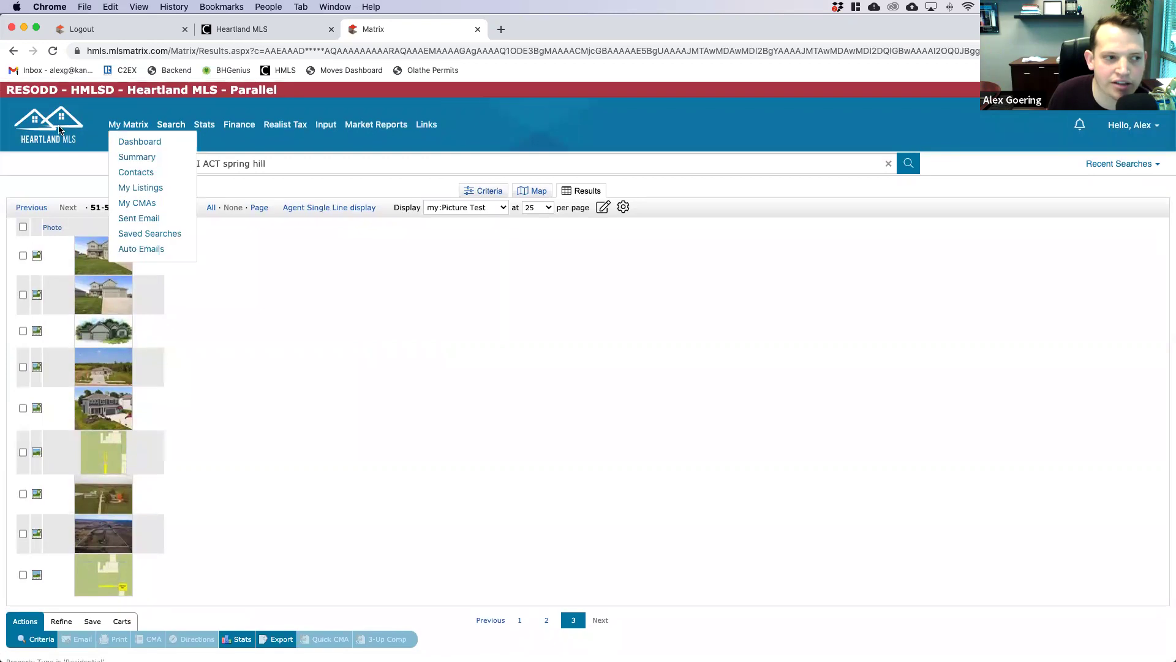
click(121, 142)
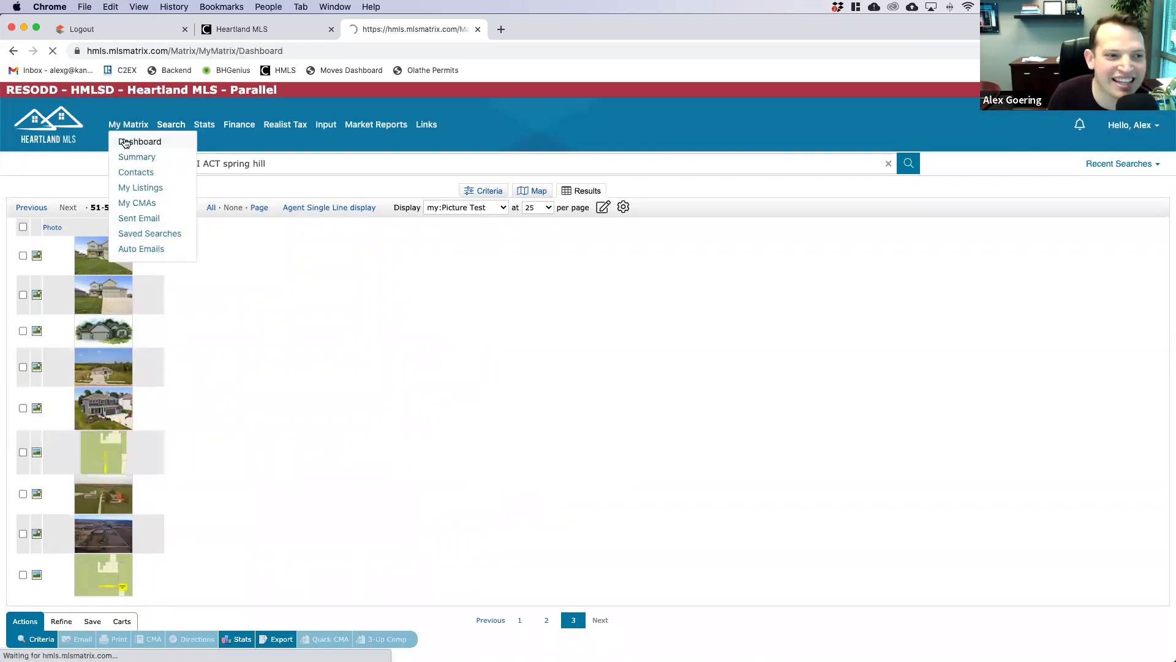